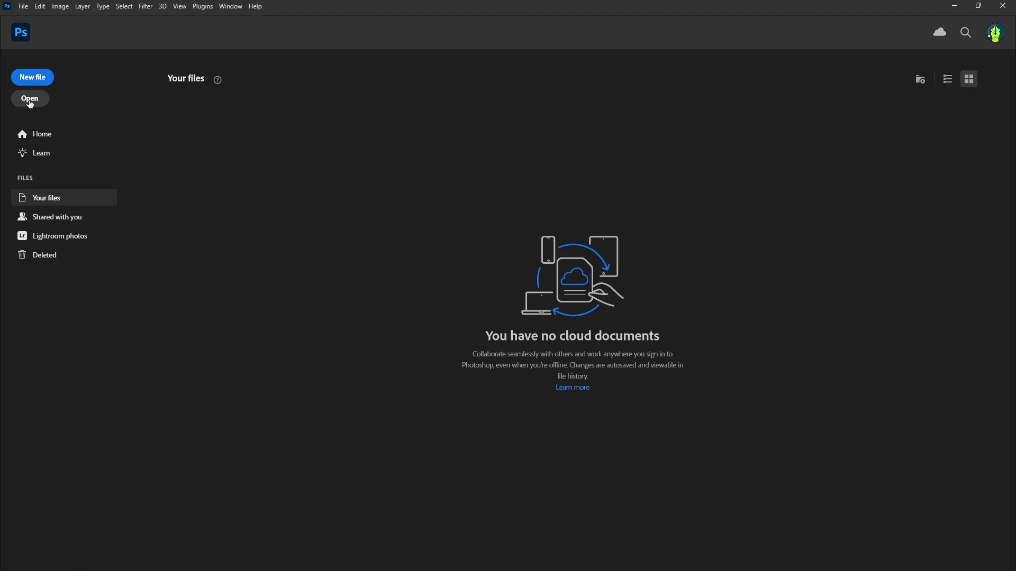
Start a new document and check the saved presets before returning to the recent ones.
click(34, 106)
click(37, 84)
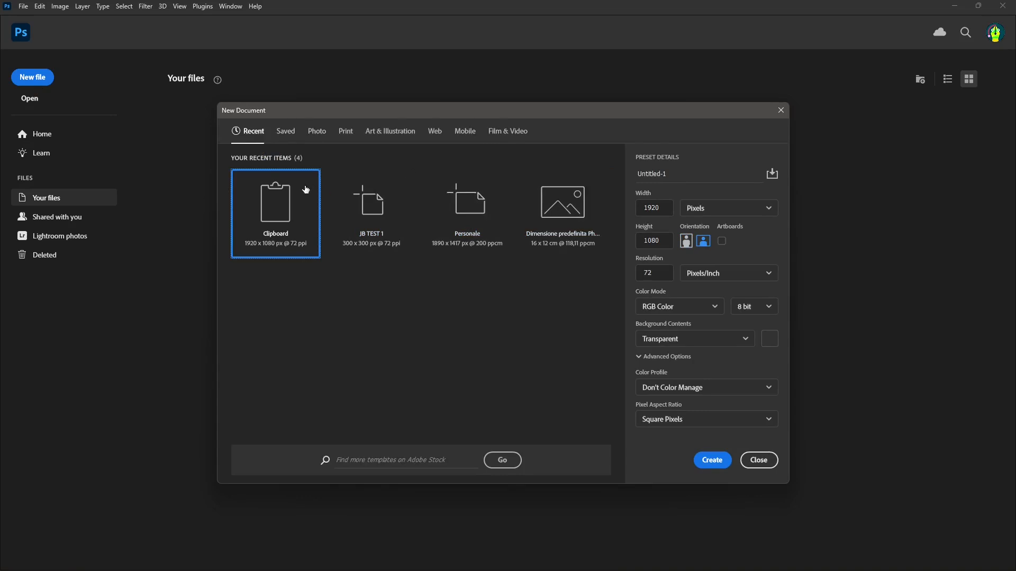
click(283, 135)
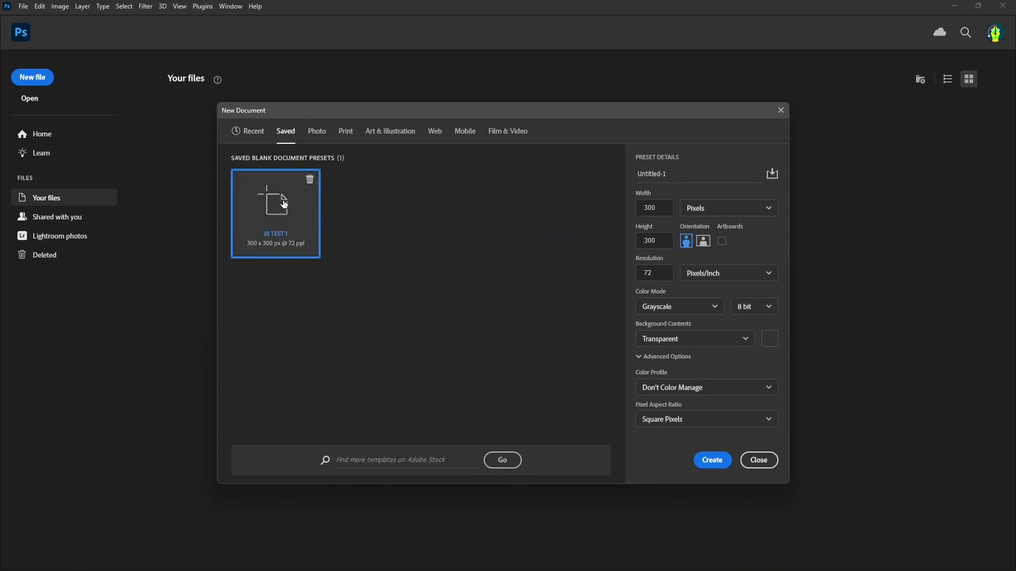
click(258, 138)
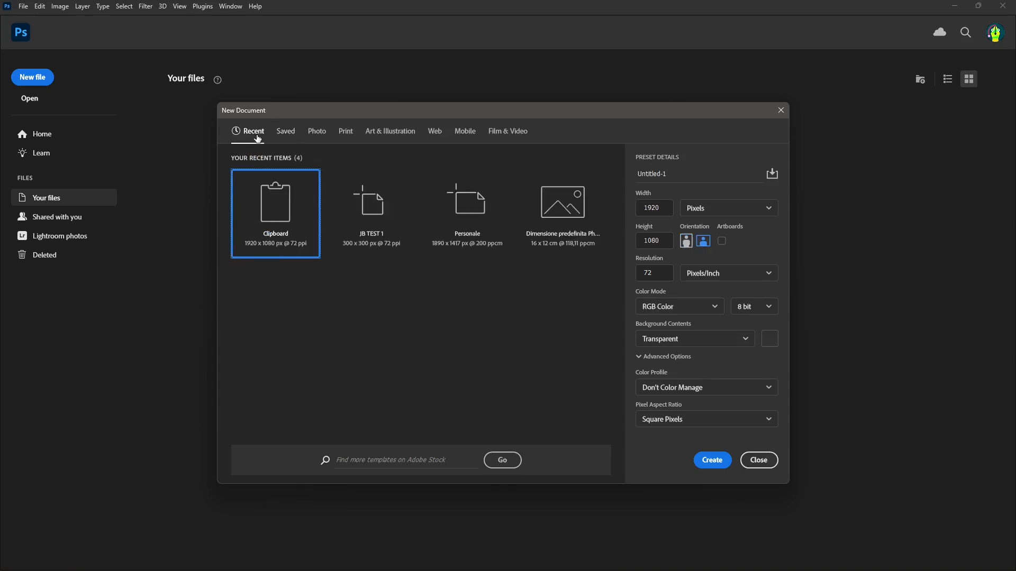
Look through the Photo, Print, Art & Illustration, Web, Mobile and Film & Video preset categories.
click(316, 132)
click(347, 137)
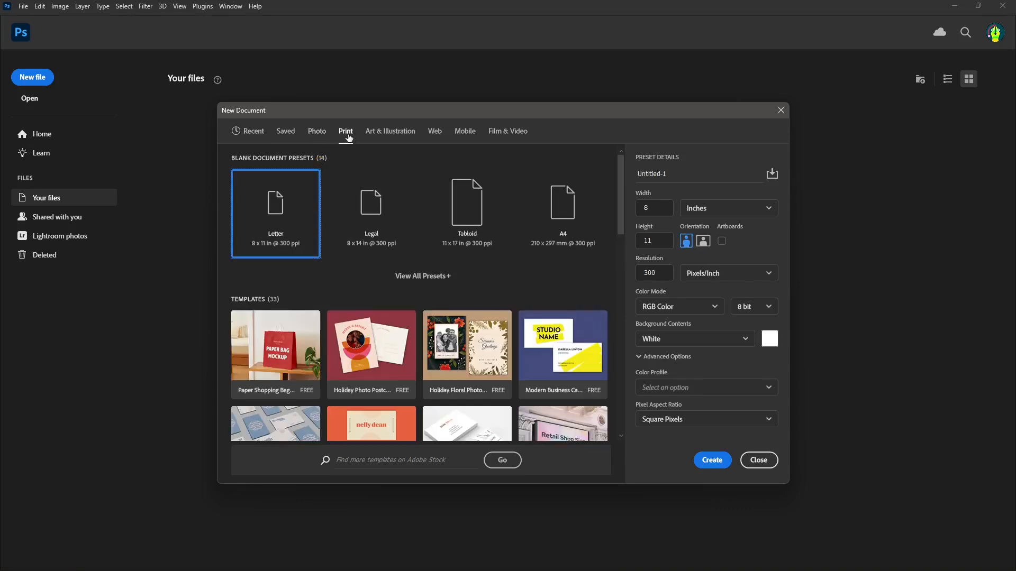
click(388, 139)
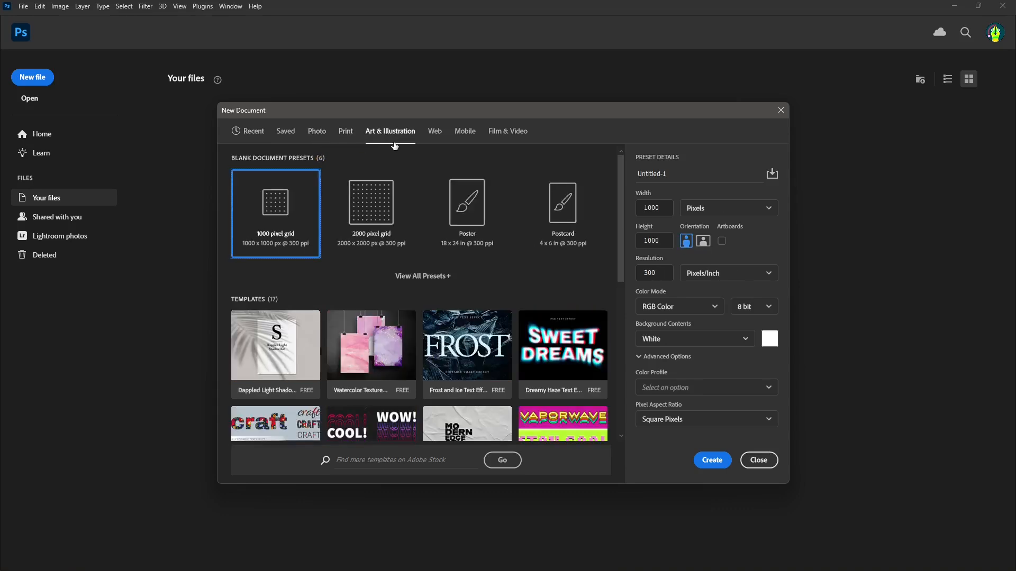
click(433, 140)
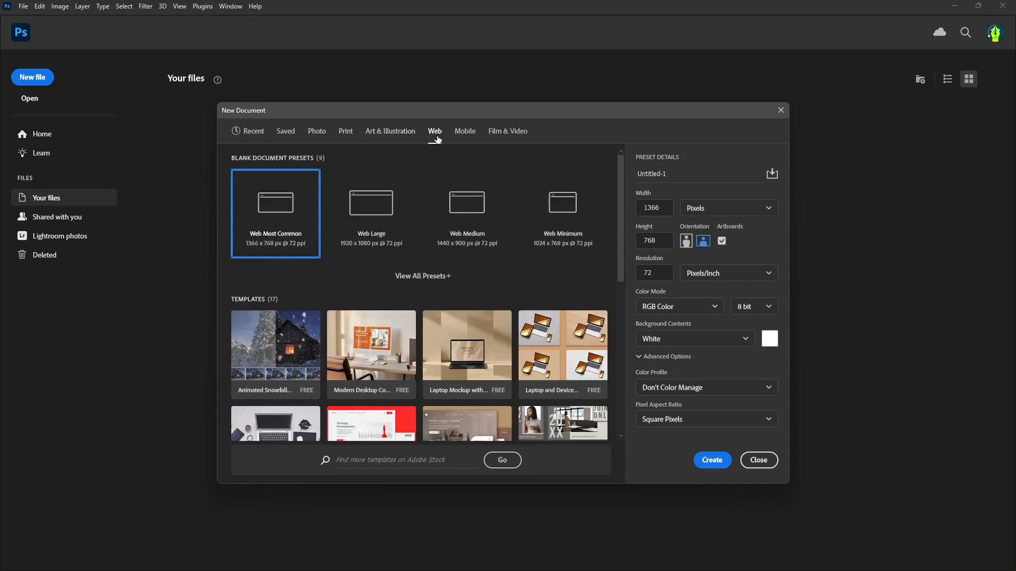
click(466, 140)
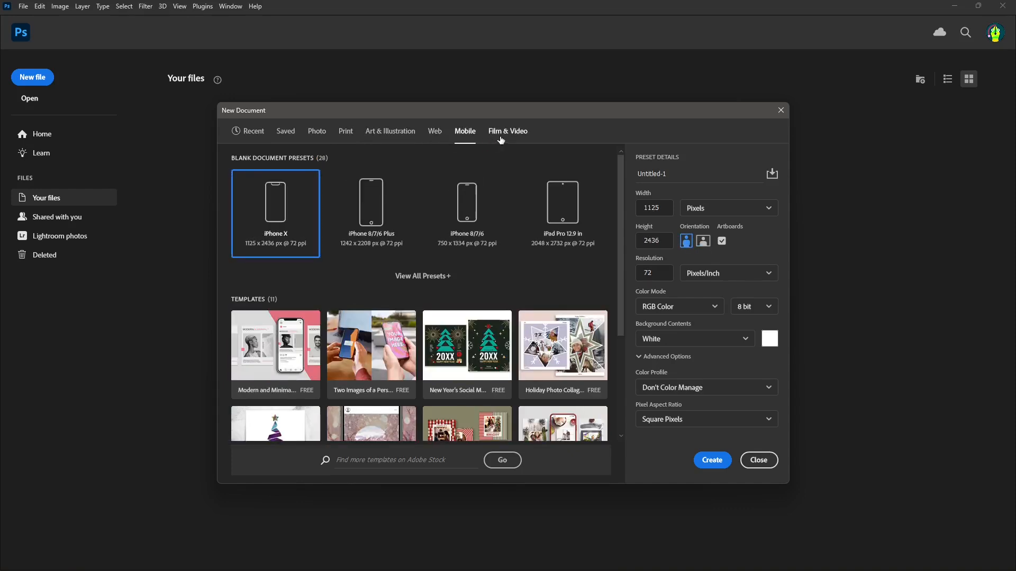
click(499, 139)
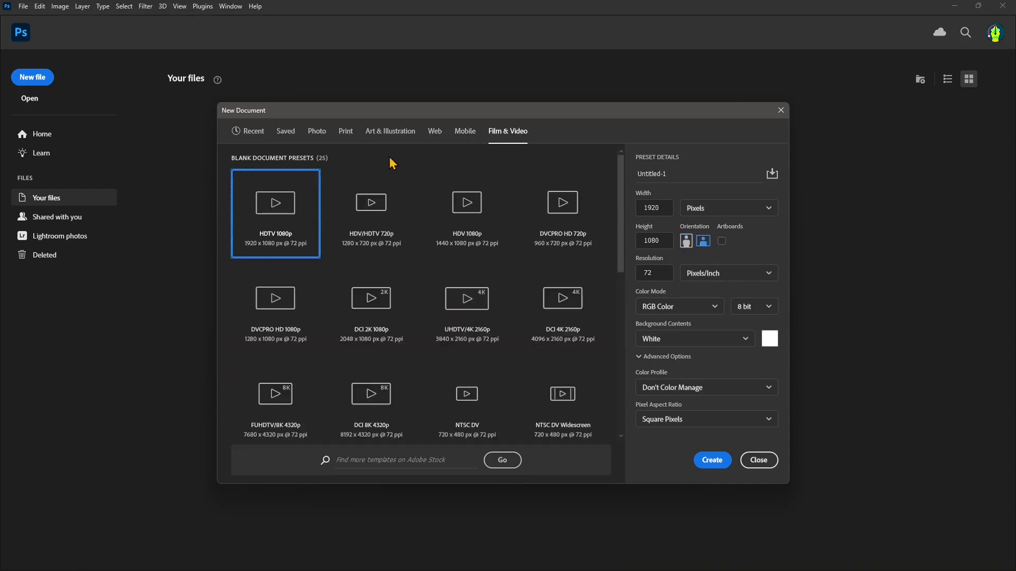
Browse the blank presets and templates offered for Art & Illustration documents.
click(346, 139)
click(399, 136)
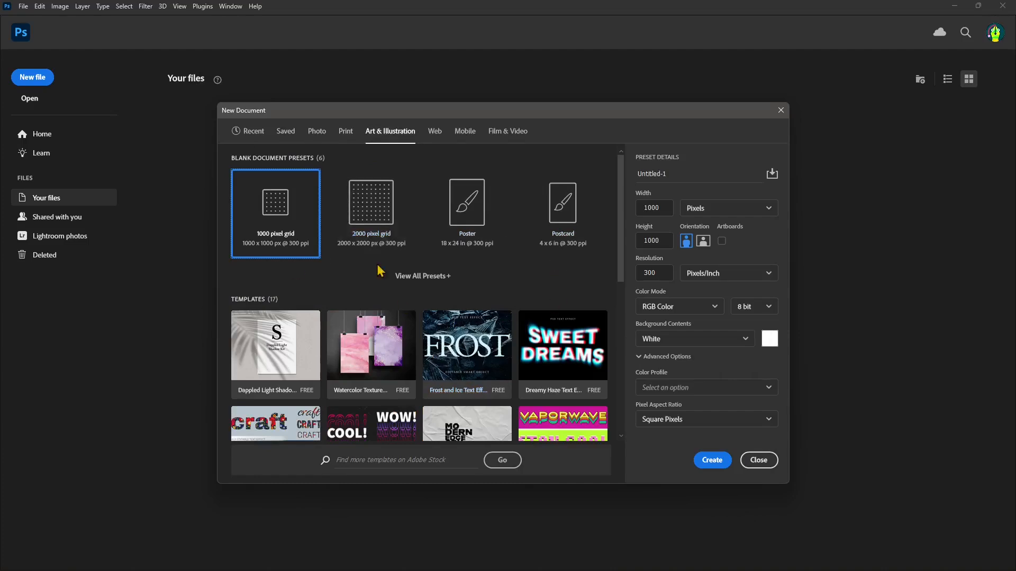
scroll(381, 288, down, 4)
scroll(412, 286, up, 3)
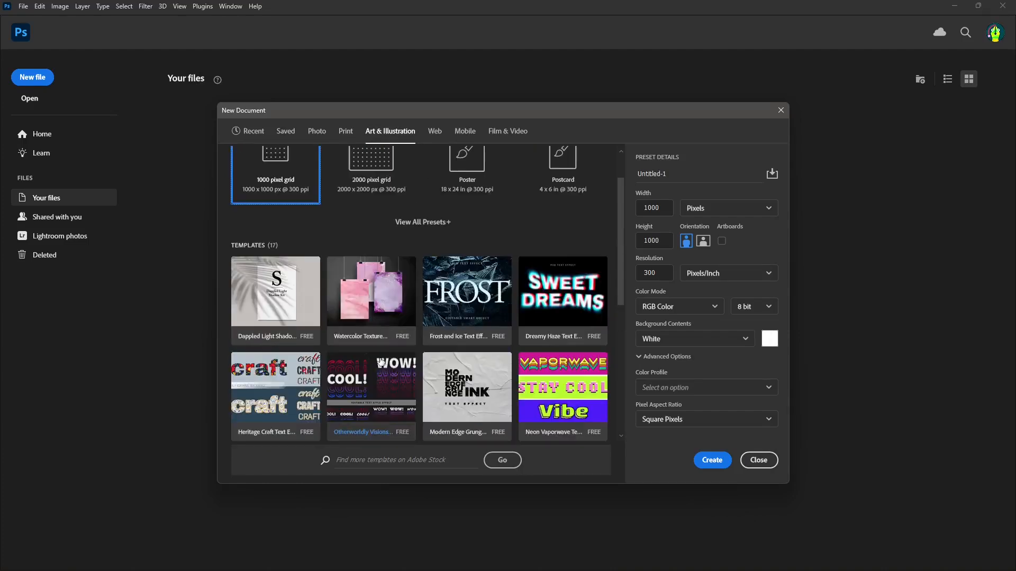
scroll(451, 284, down, 5)
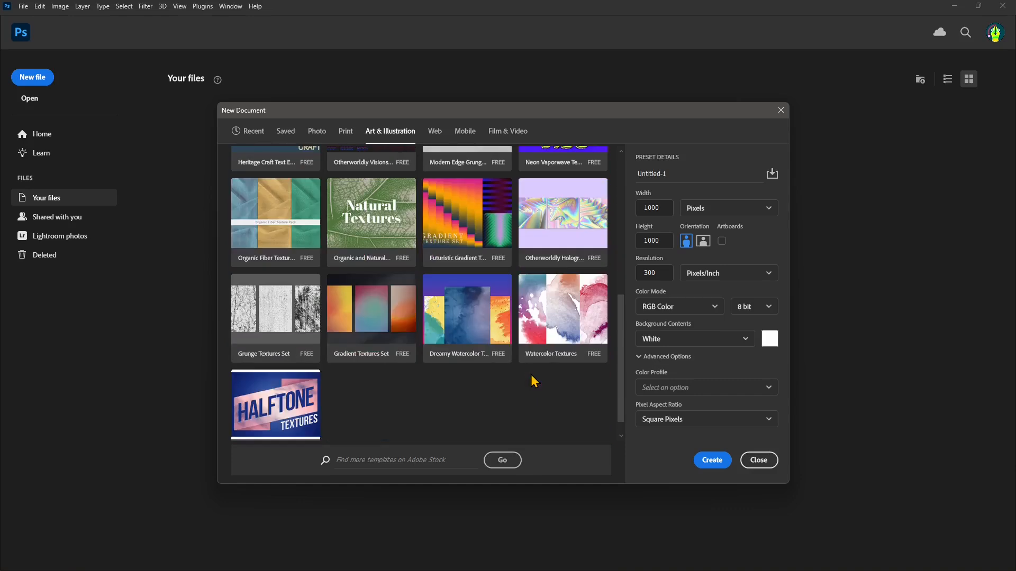
scroll(395, 322, up, 8)
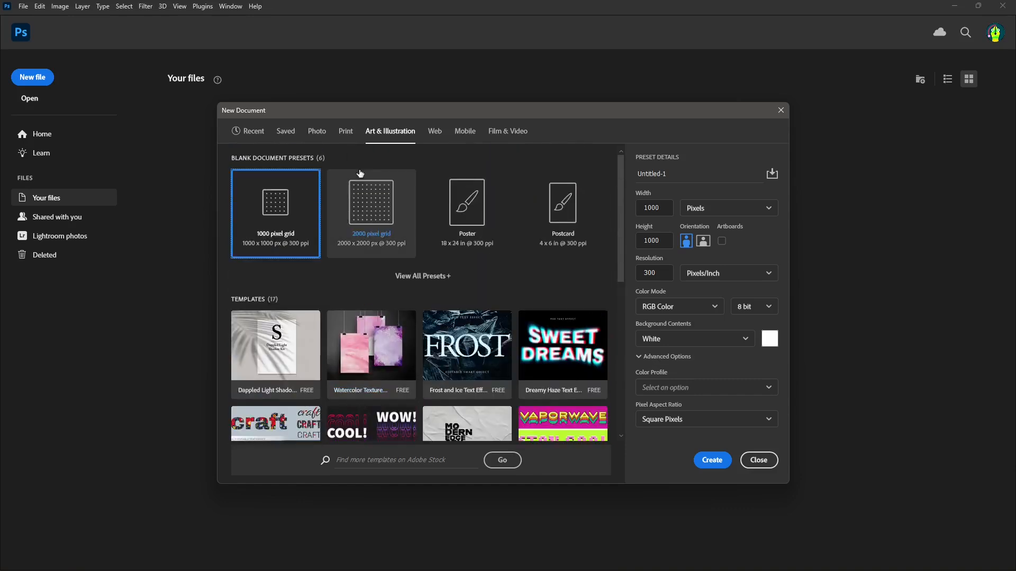
Show all blank document presets in the Photo category and look through them.
click(314, 139)
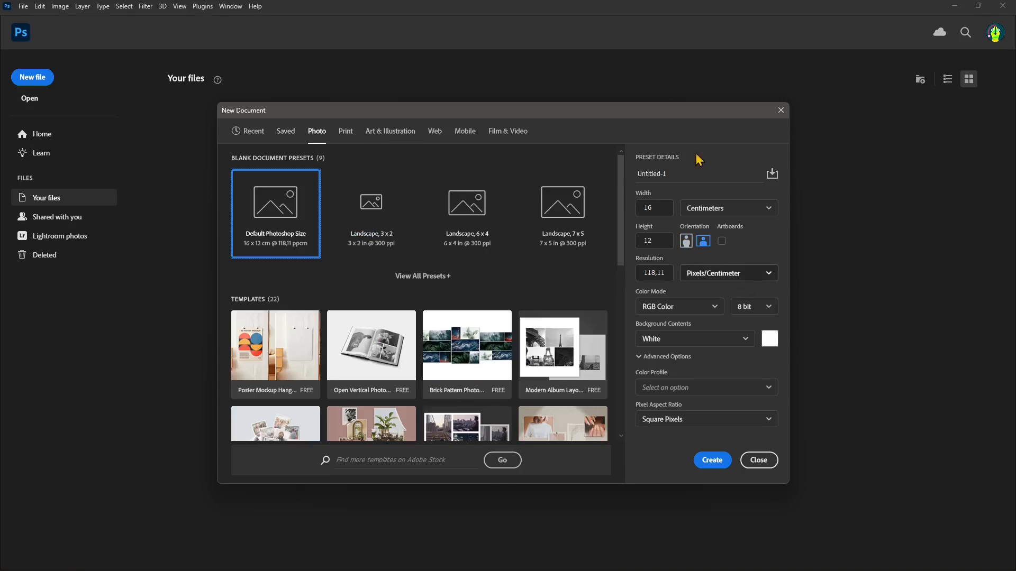
click(423, 276)
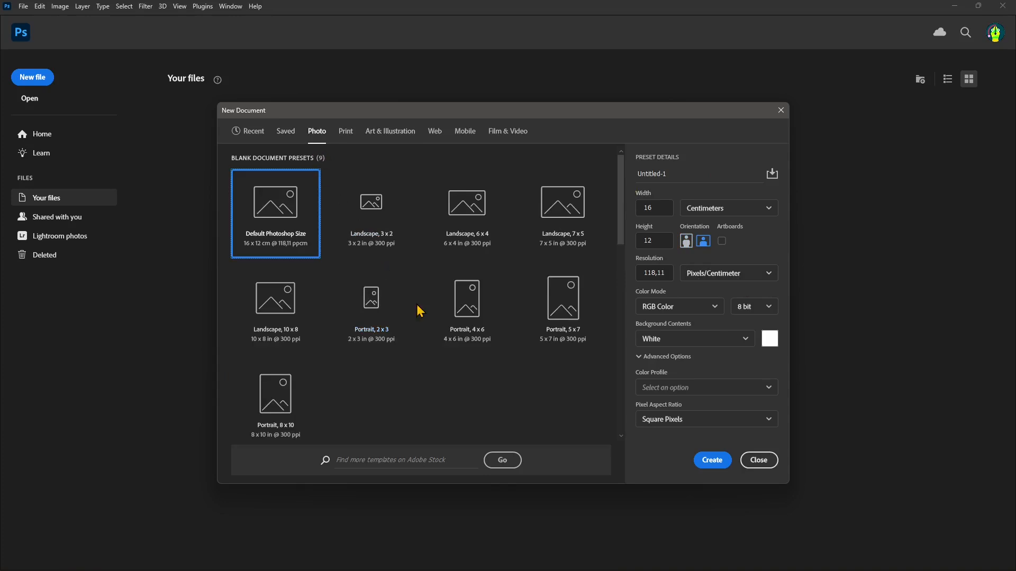
scroll(378, 328, down, 2)
scroll(378, 328, up, 2)
Show all blank document presets in the Print category and examine them along with the print templates.
click(345, 132)
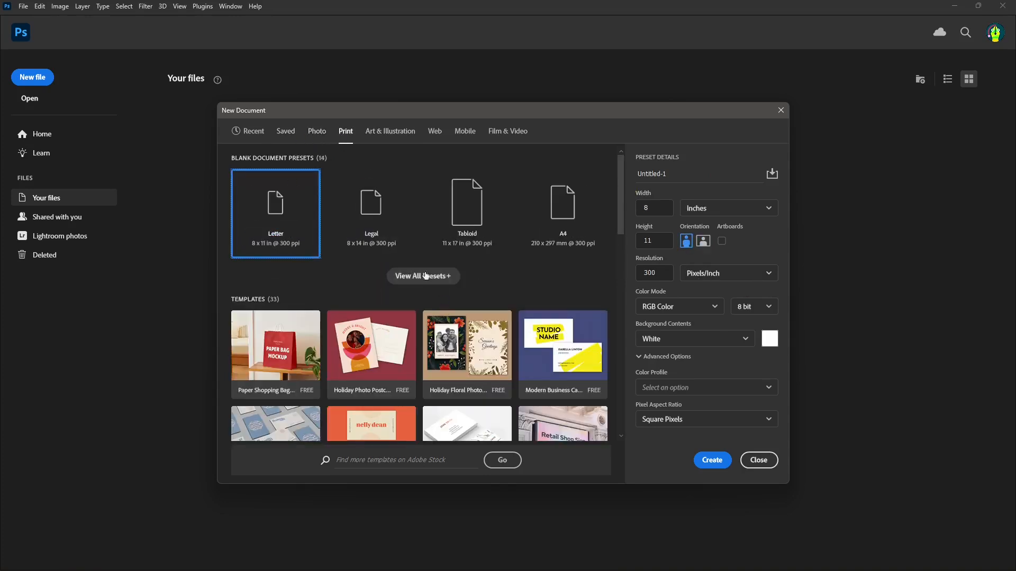
click(424, 277)
scroll(463, 375, down, 5)
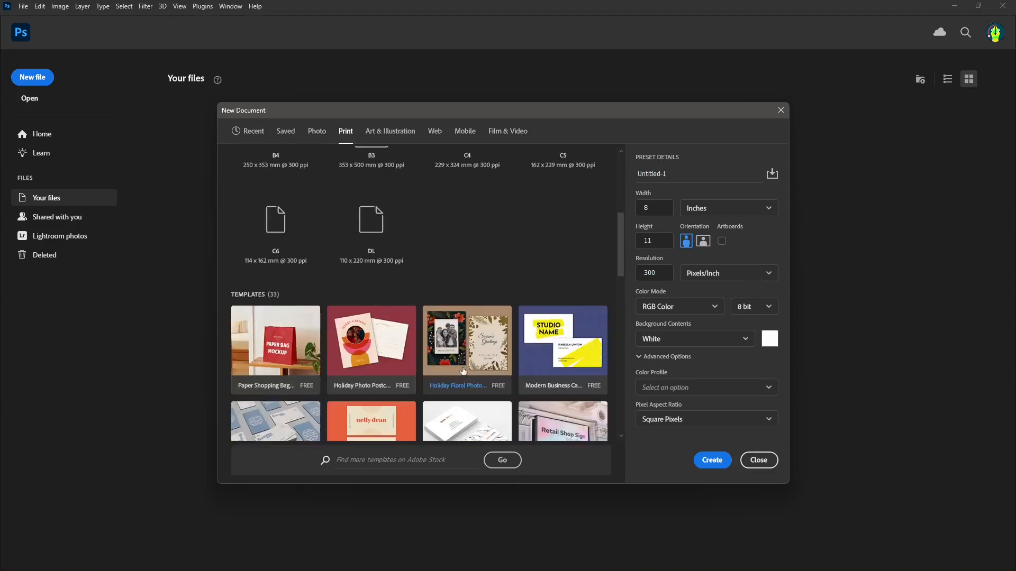
scroll(460, 317, down, 4)
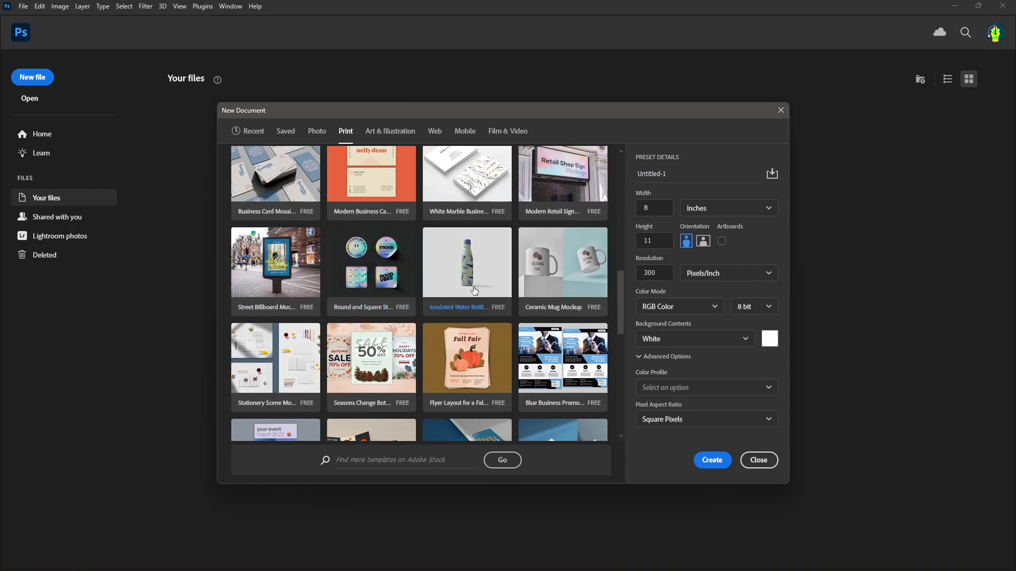
scroll(549, 339, down, 2)
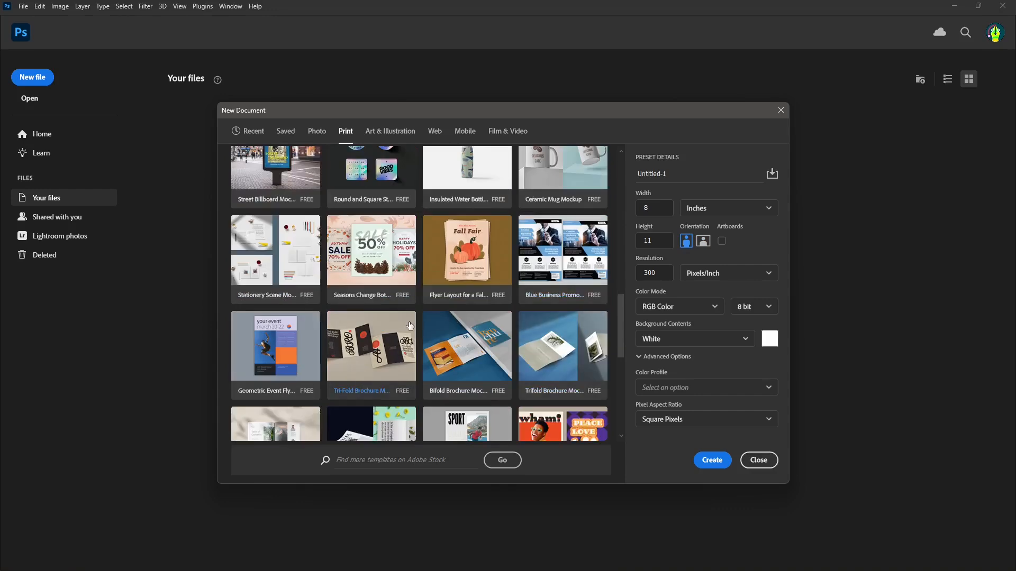
scroll(401, 327, down, 2)
scroll(450, 339, up, 8)
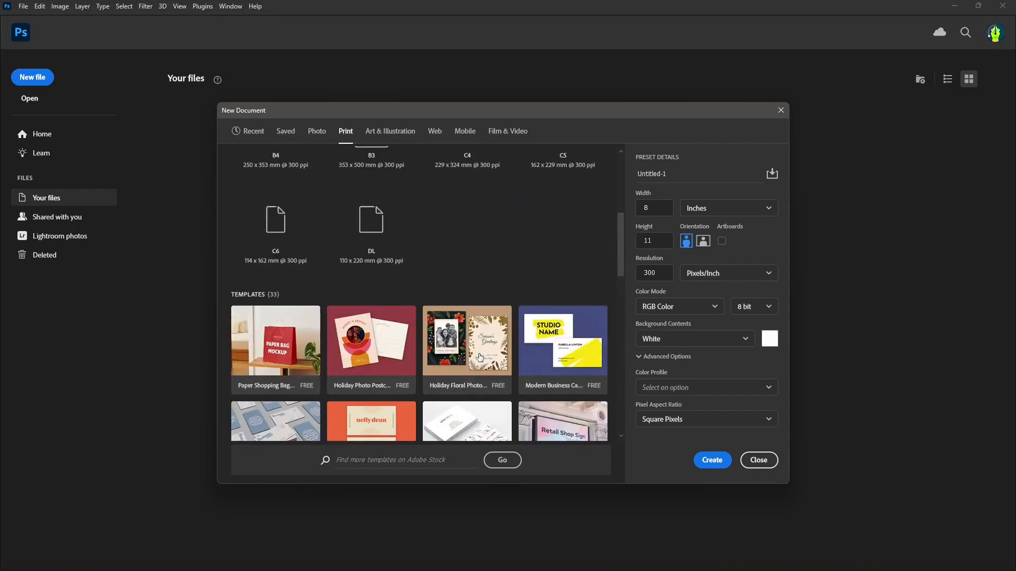
scroll(480, 358, up, 5)
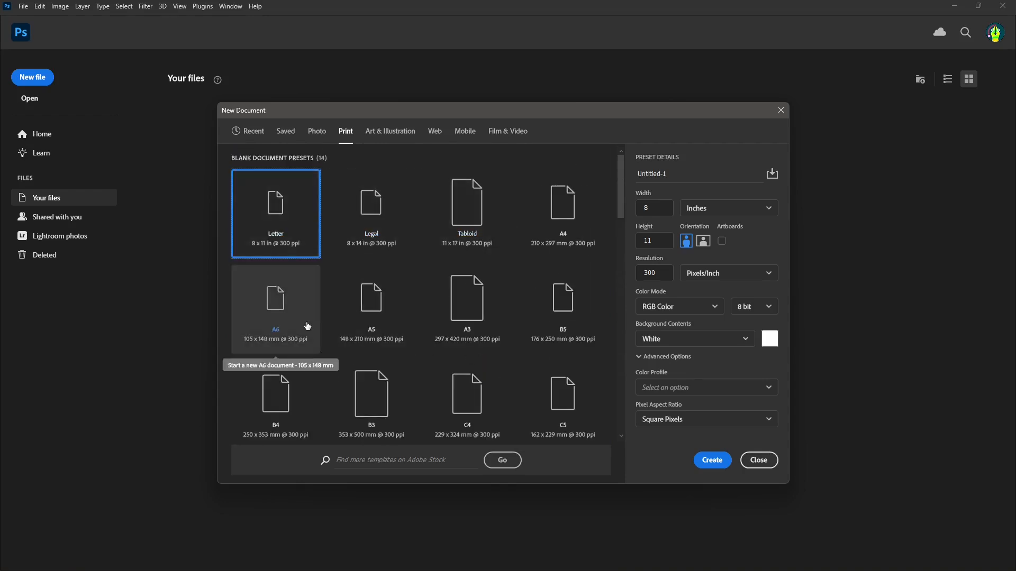
Choose the A4 print preset and inspect its width and height fields.
click(562, 205)
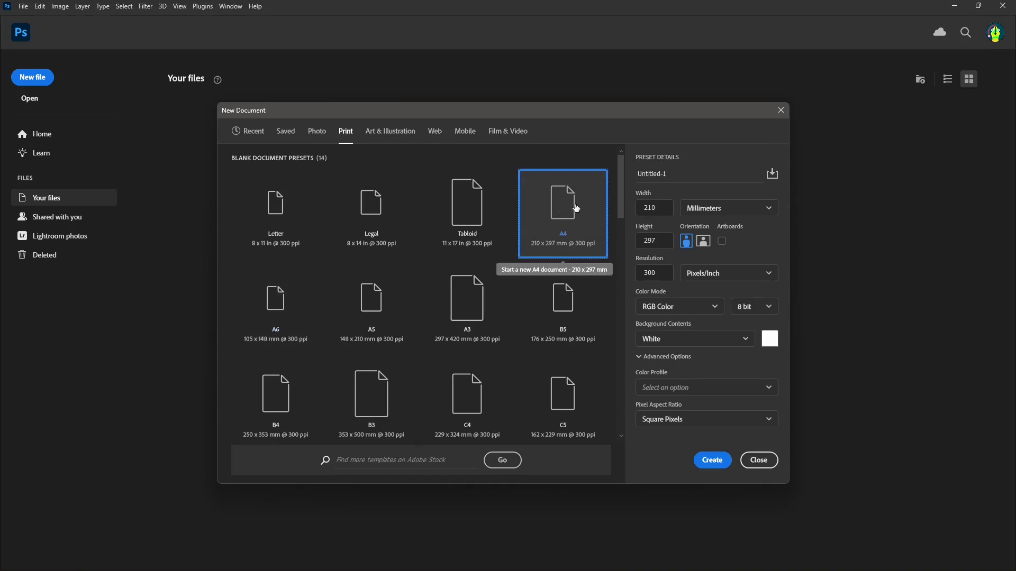
drag(657, 211, 648, 217)
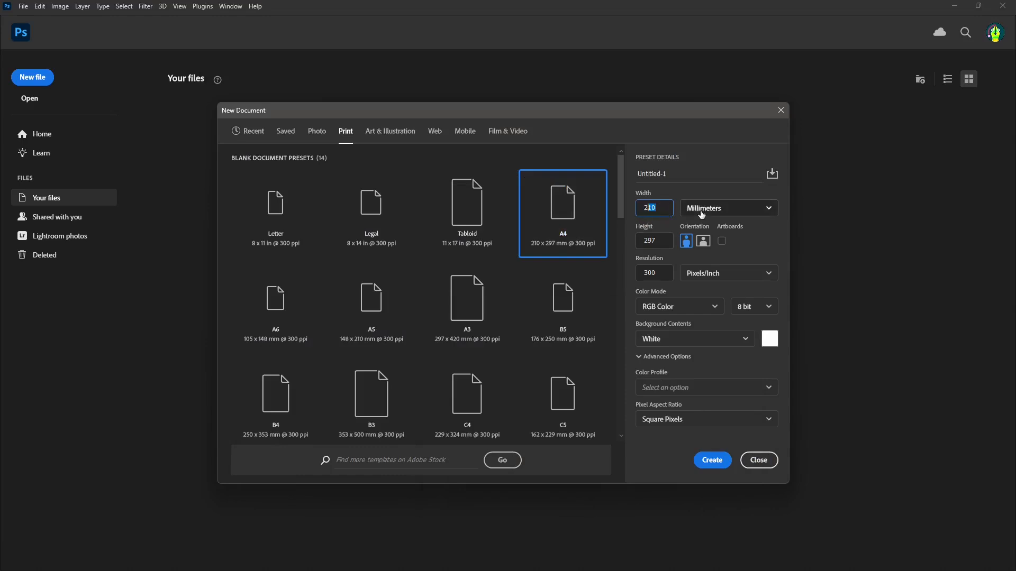
click(655, 244)
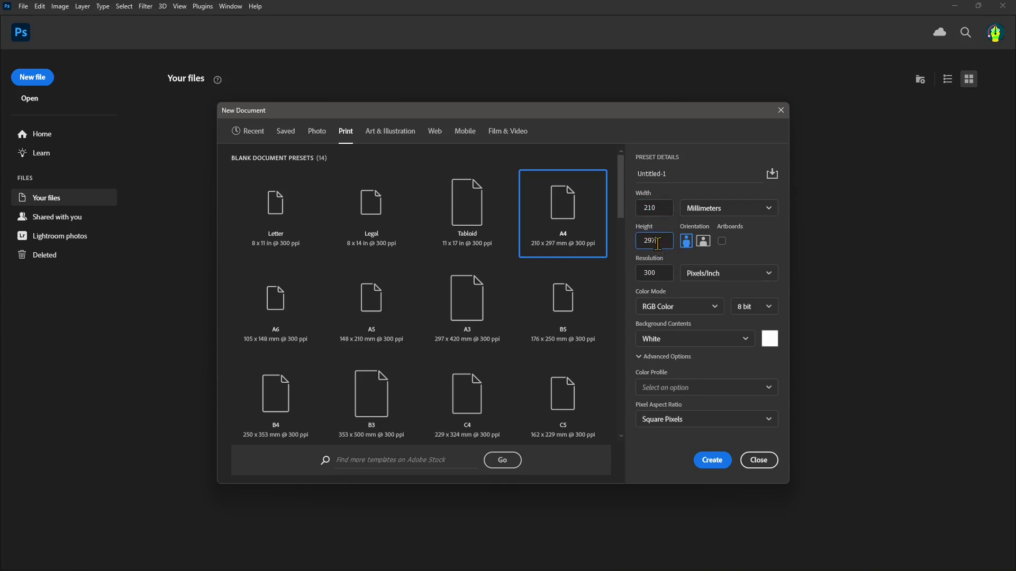
Try landscape orientation for the A4 page, return it to portrait, and check the available resolution units.
click(700, 244)
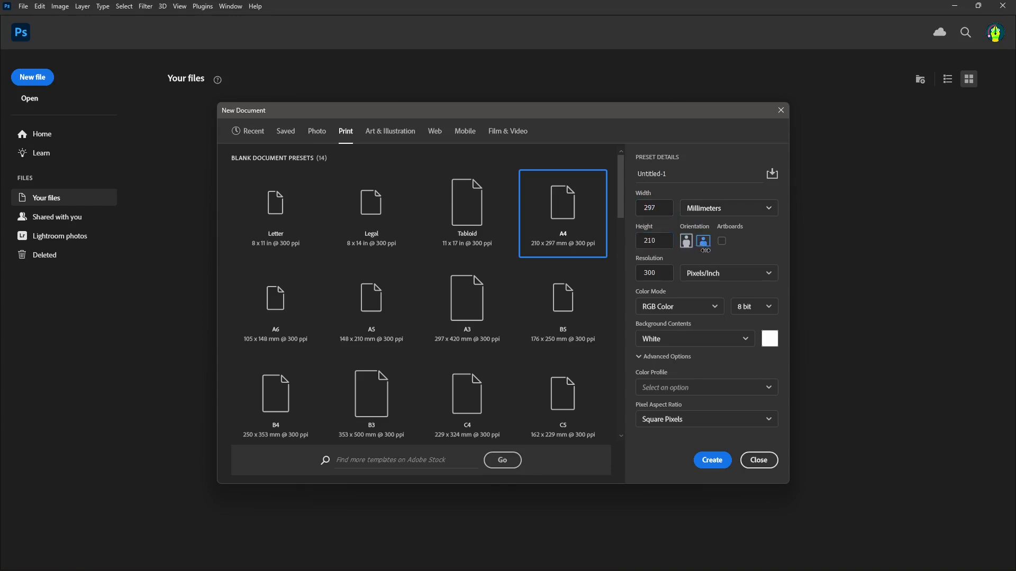
click(687, 242)
click(702, 241)
click(686, 241)
click(724, 277)
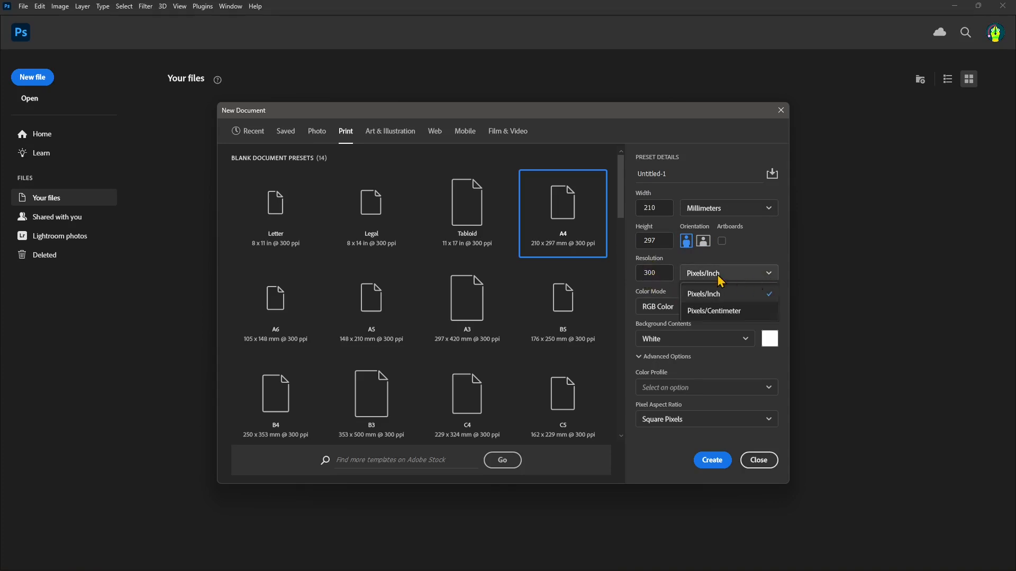
click(745, 273)
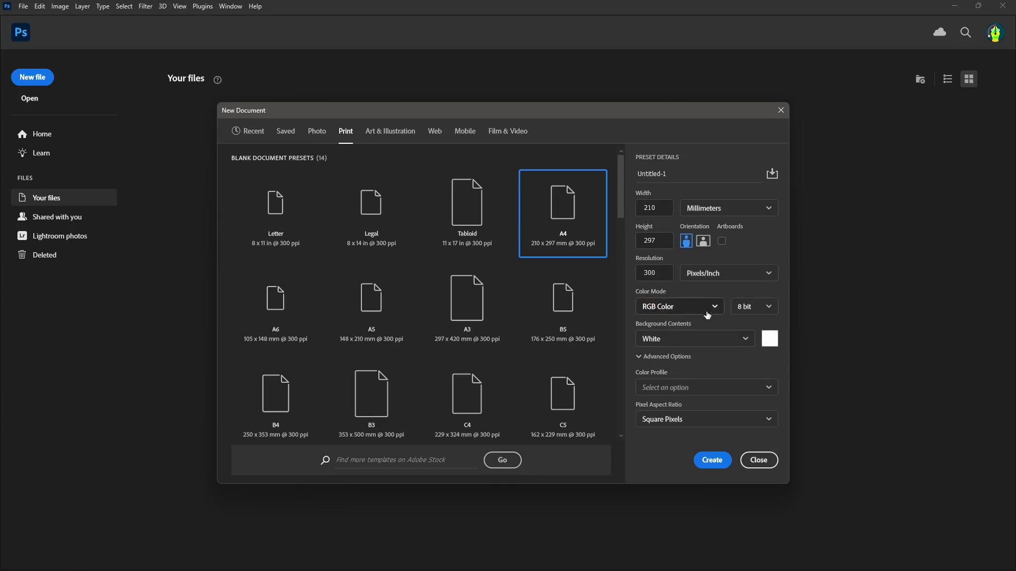
Set the color mode to CMYK Color and view the bit depths available for it.
click(665, 312)
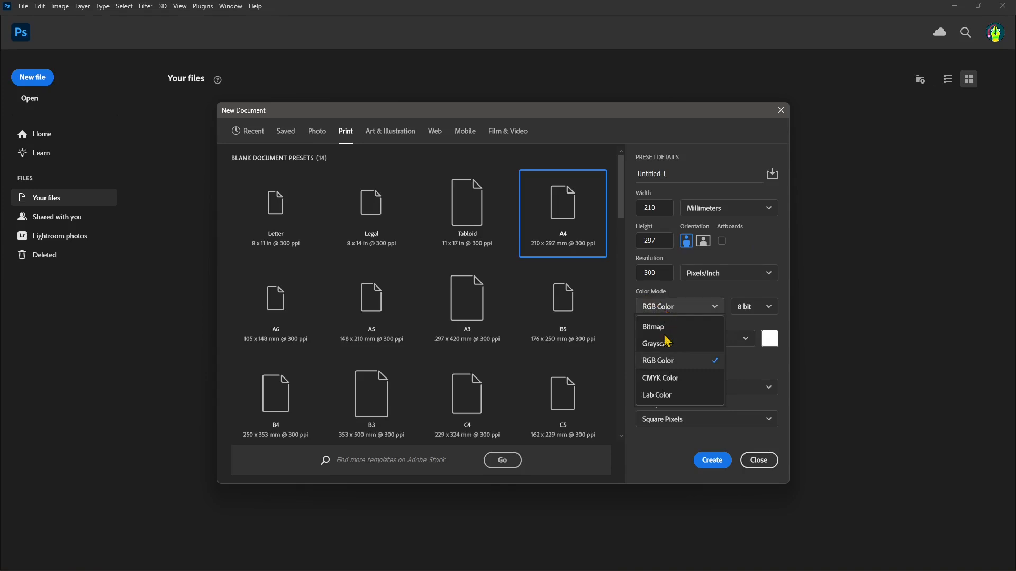
click(654, 379)
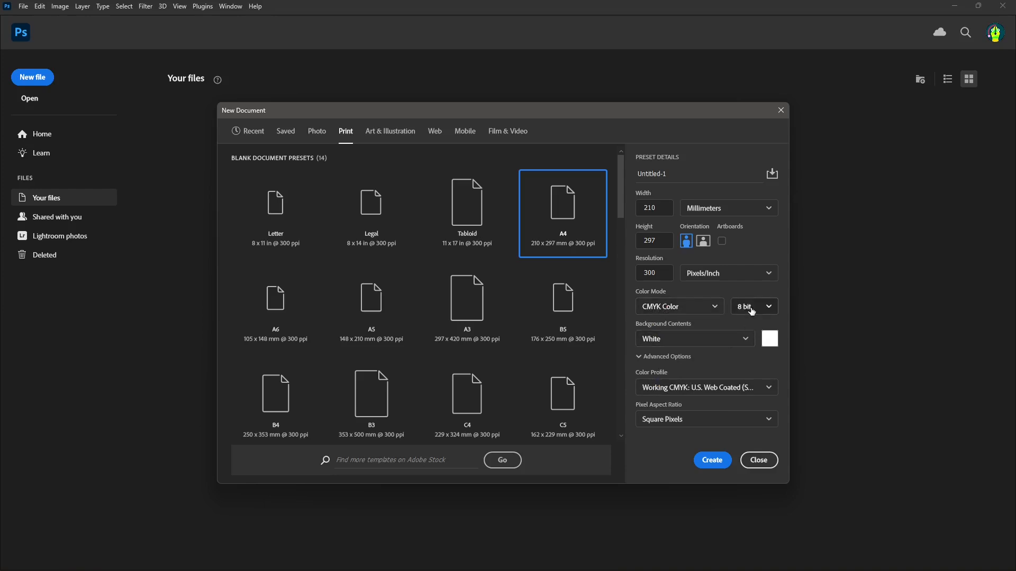
click(752, 310)
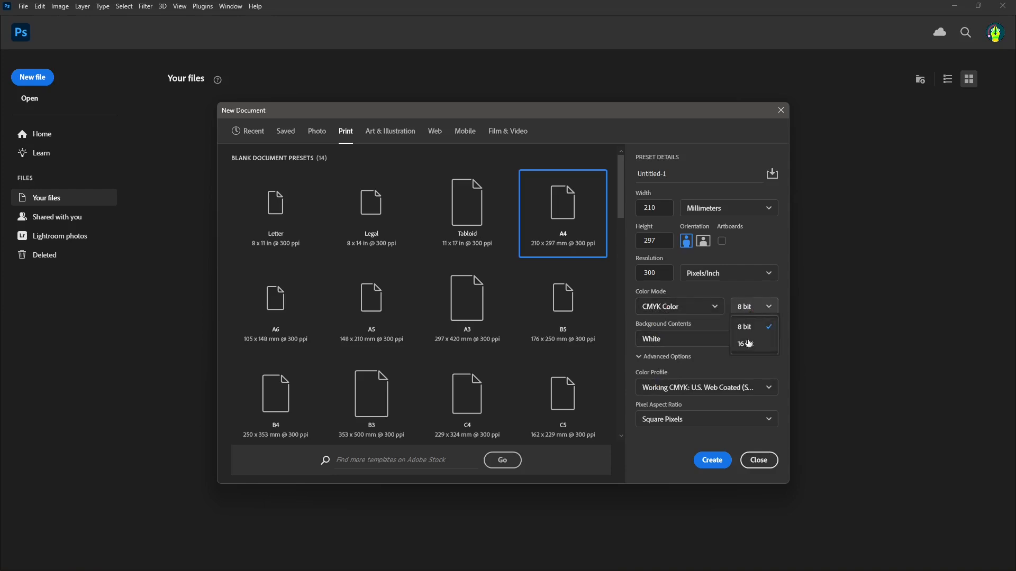
Switch the color mode to RGB Color and view the bit depths available for it.
click(671, 307)
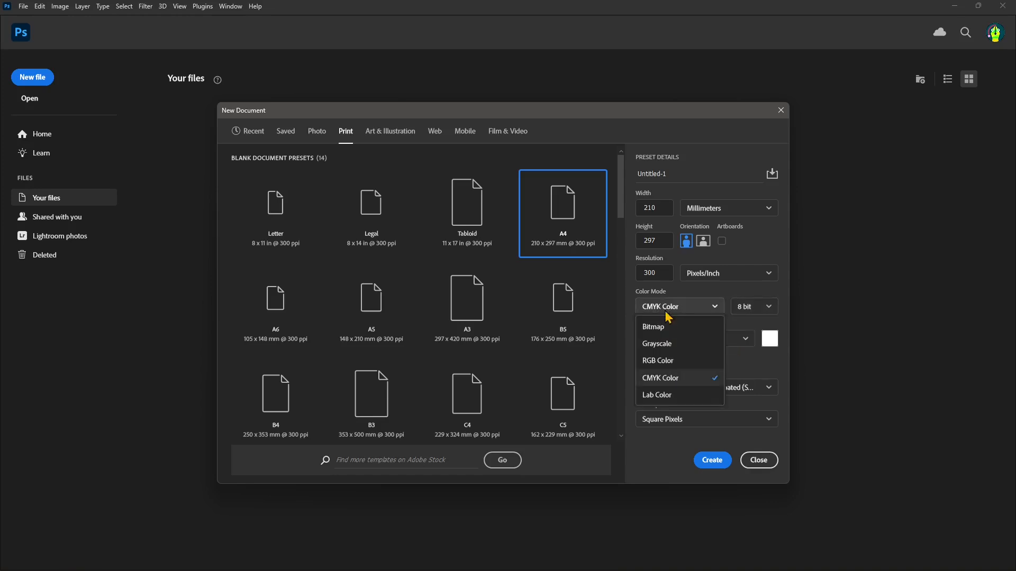
click(664, 363)
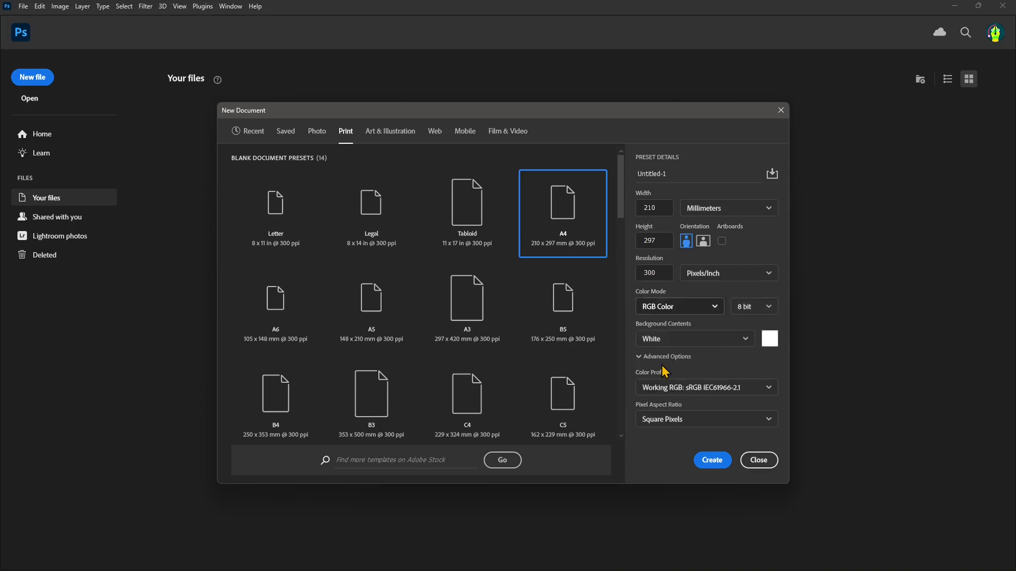
click(748, 307)
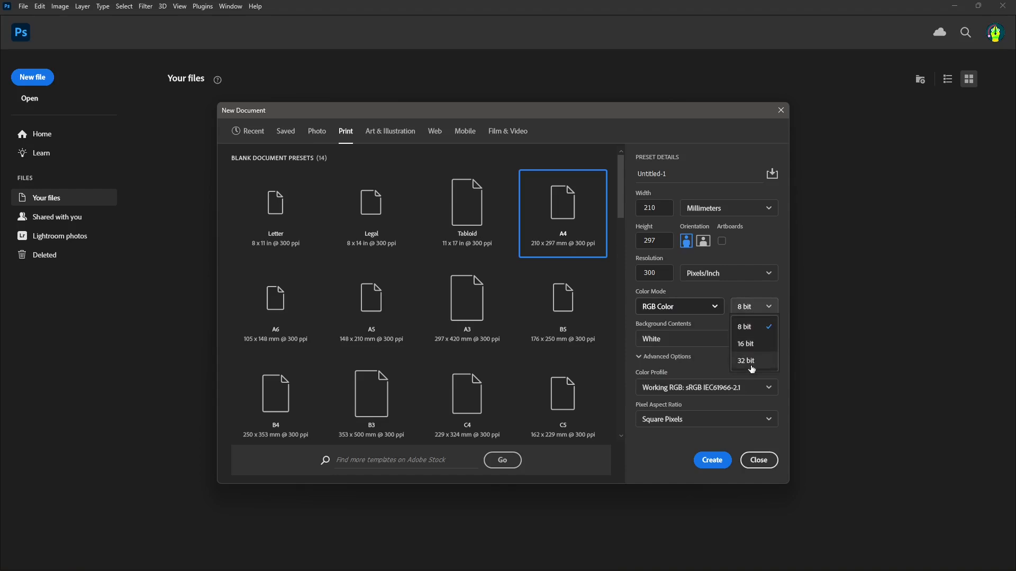
Change the color mode to Bitmap and view the bit depths available for it.
click(679, 312)
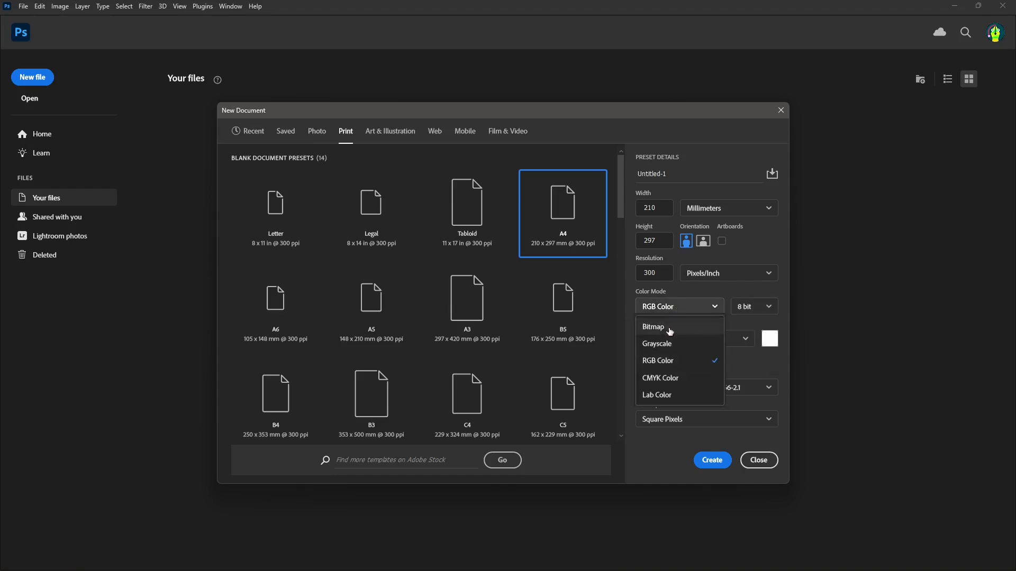
click(669, 325)
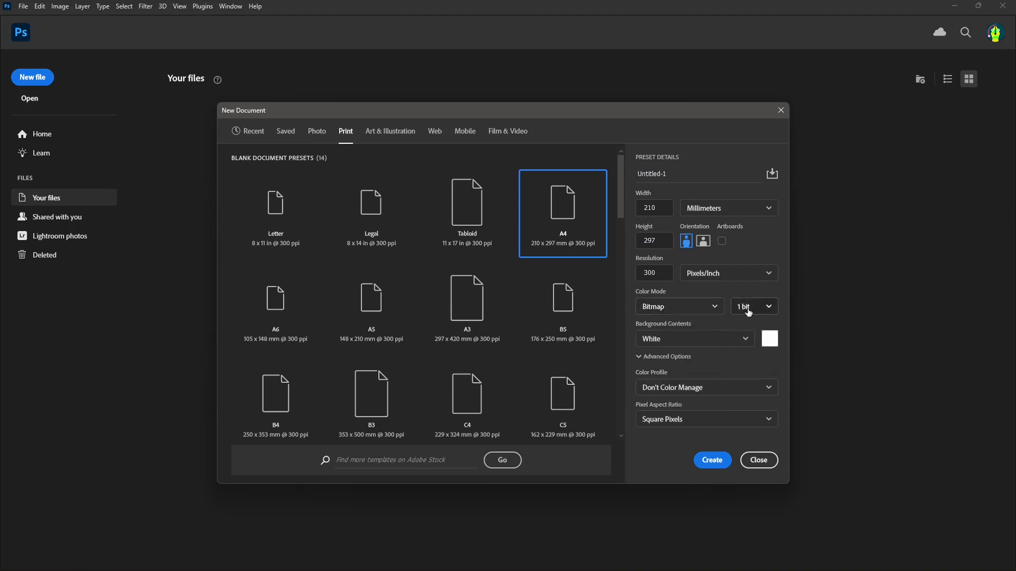
click(748, 312)
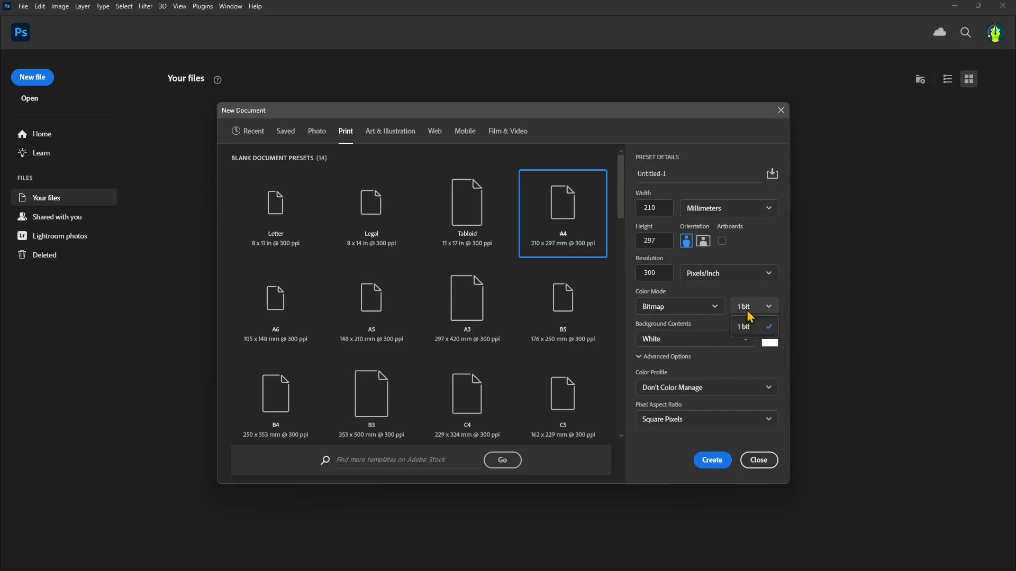
Set the A4 document's color mode to RGB Color, keep it at 8 bit, and view the available bit depths.
click(673, 313)
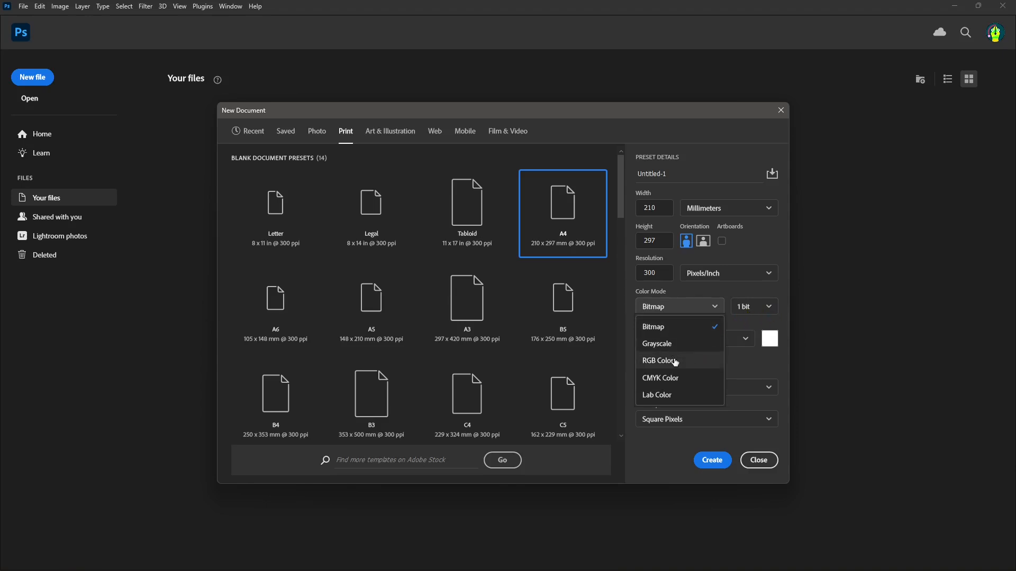
click(760, 322)
click(683, 307)
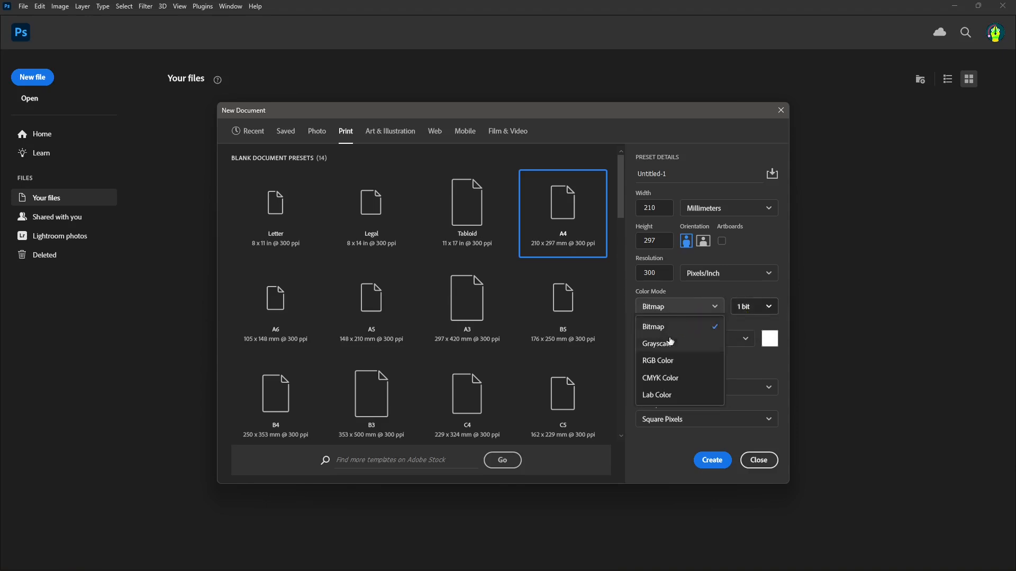
click(665, 362)
click(756, 309)
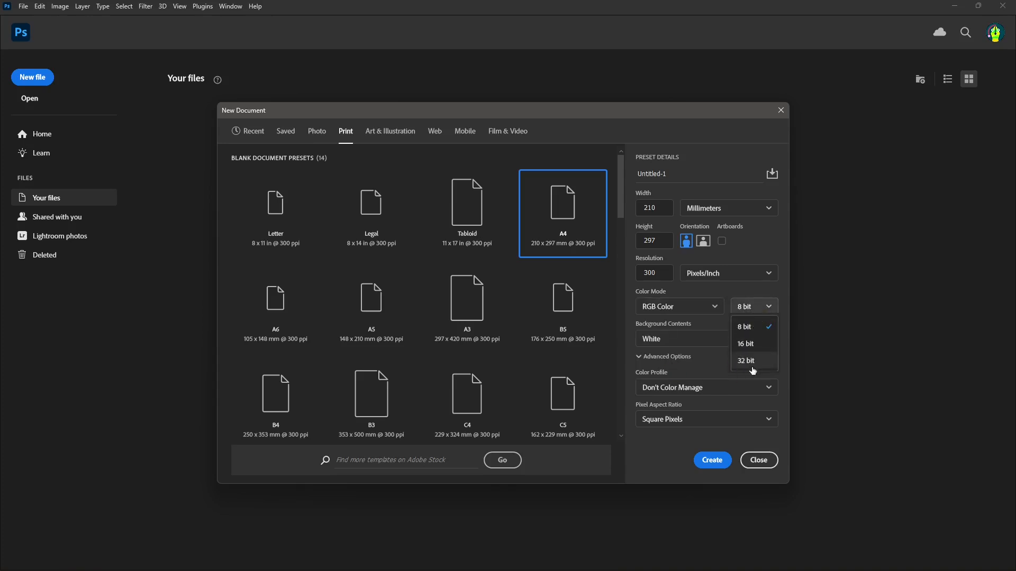
click(746, 334)
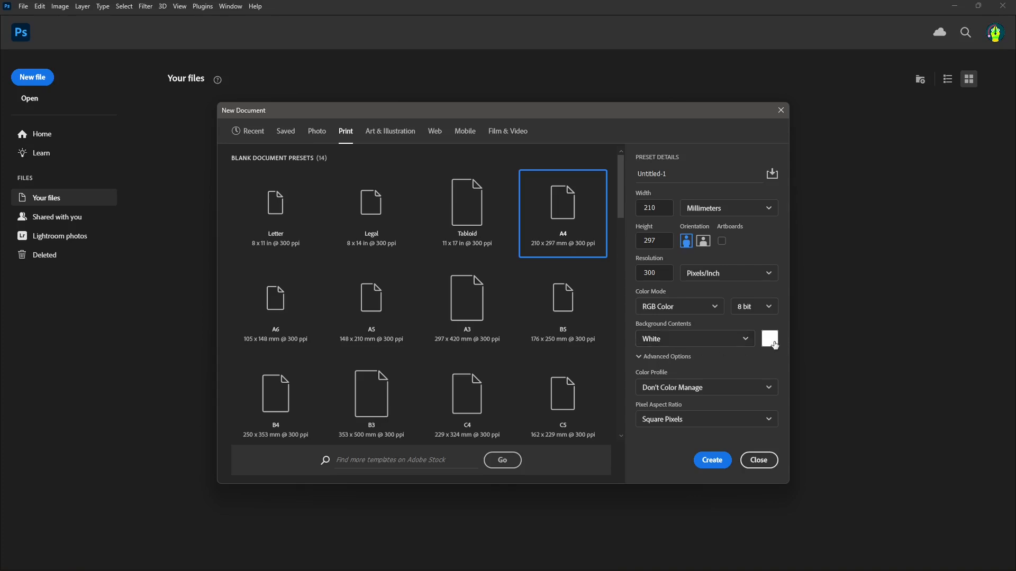
View the background contents options and select the DCI 4K 2160p preset from the Film & Video category.
click(696, 341)
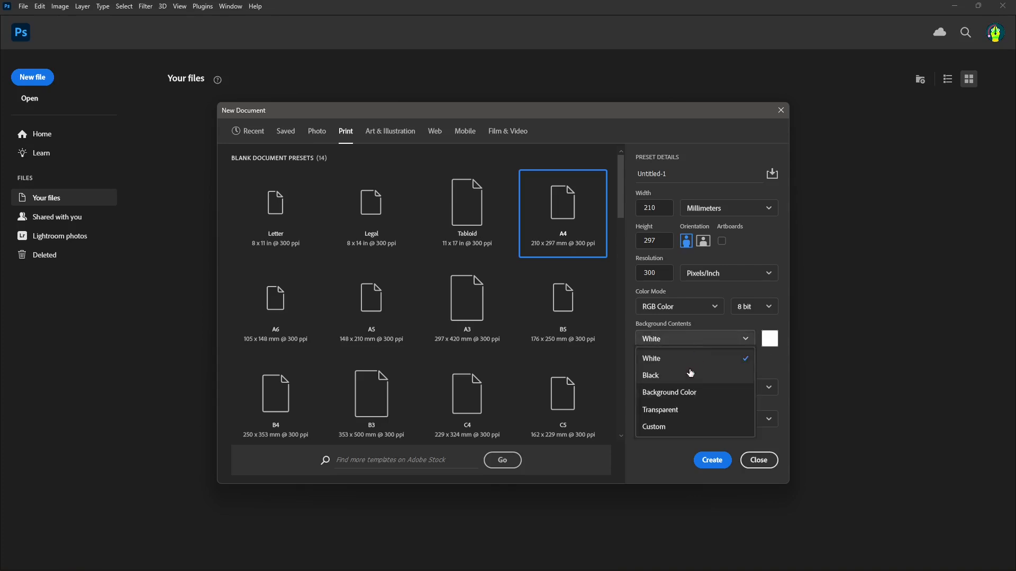
click(503, 134)
click(506, 135)
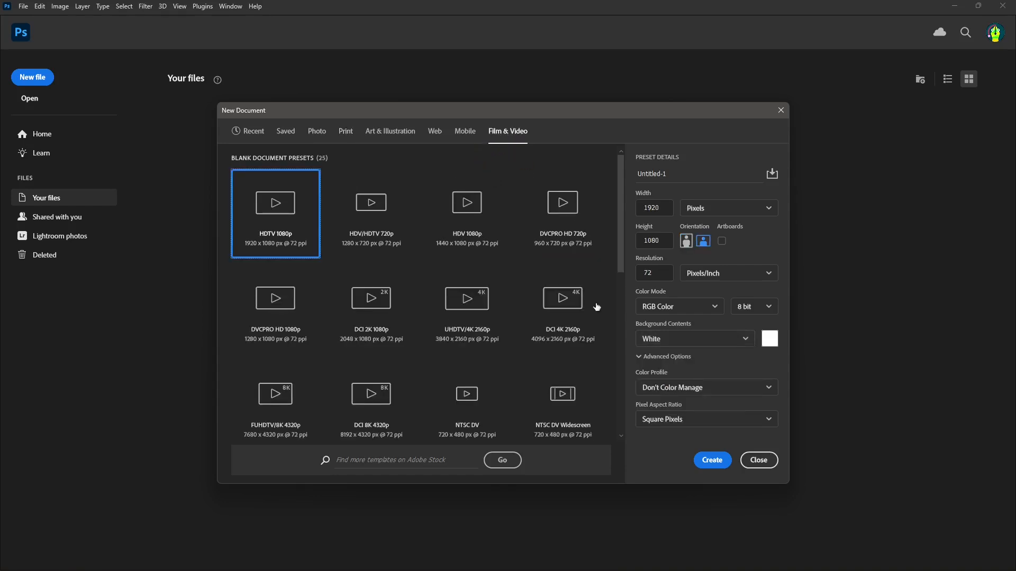
click(523, 313)
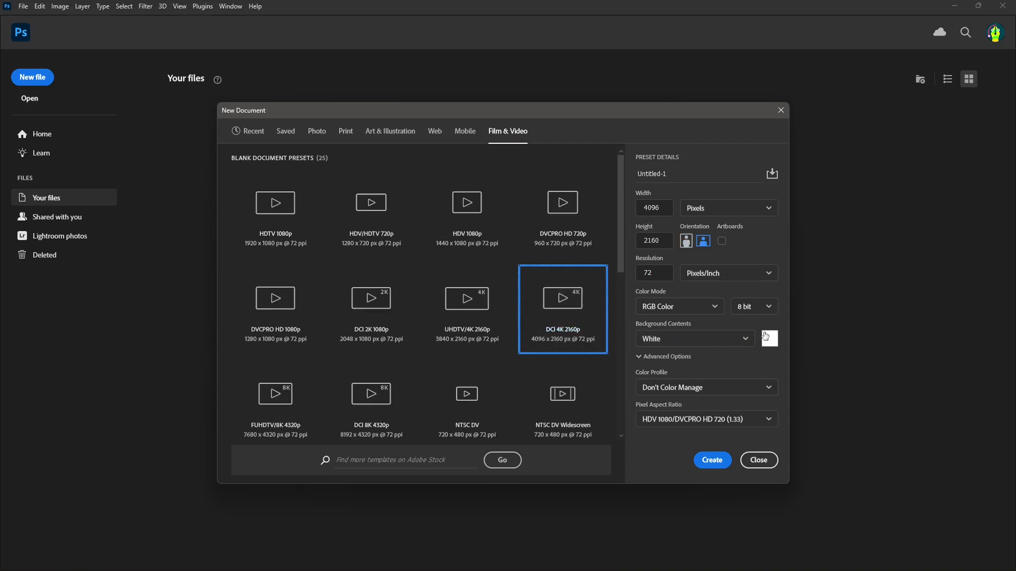
Try black as a custom background color in the color picker and cancel the choice.
click(770, 341)
drag(485, 262, 444, 279)
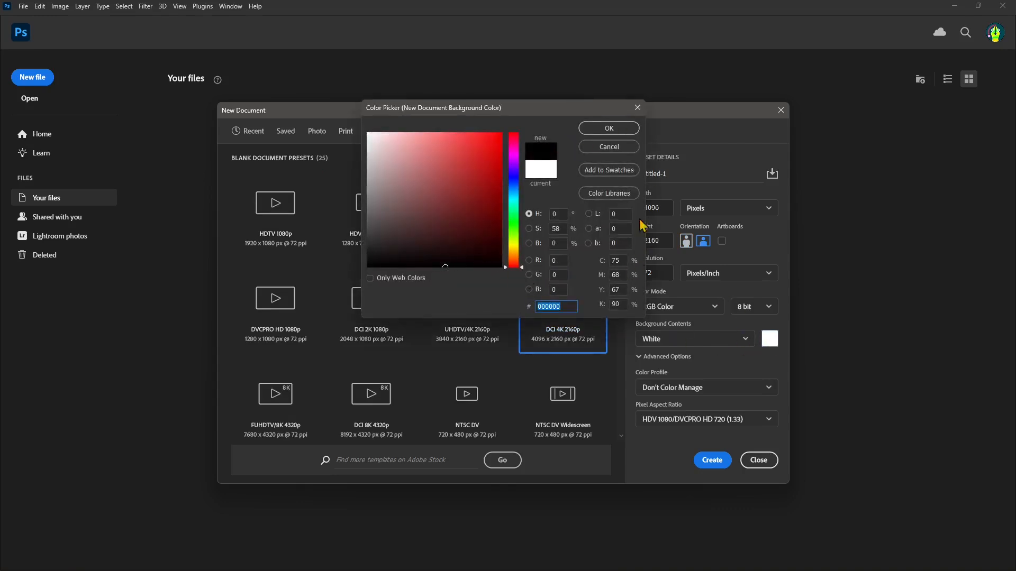
click(620, 147)
Set the background contents to Black and change them to Background Color.
click(746, 340)
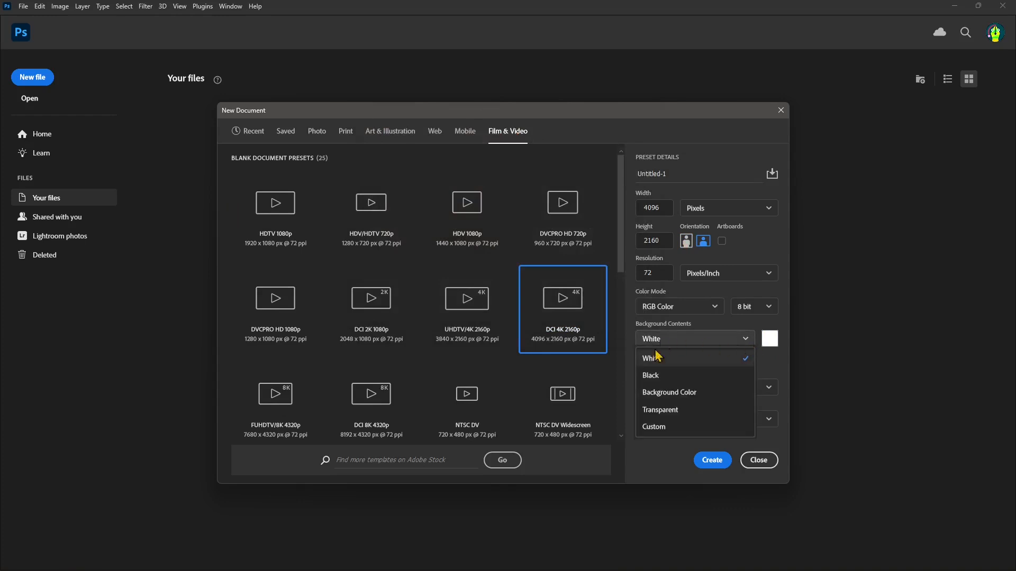
click(661, 375)
click(665, 342)
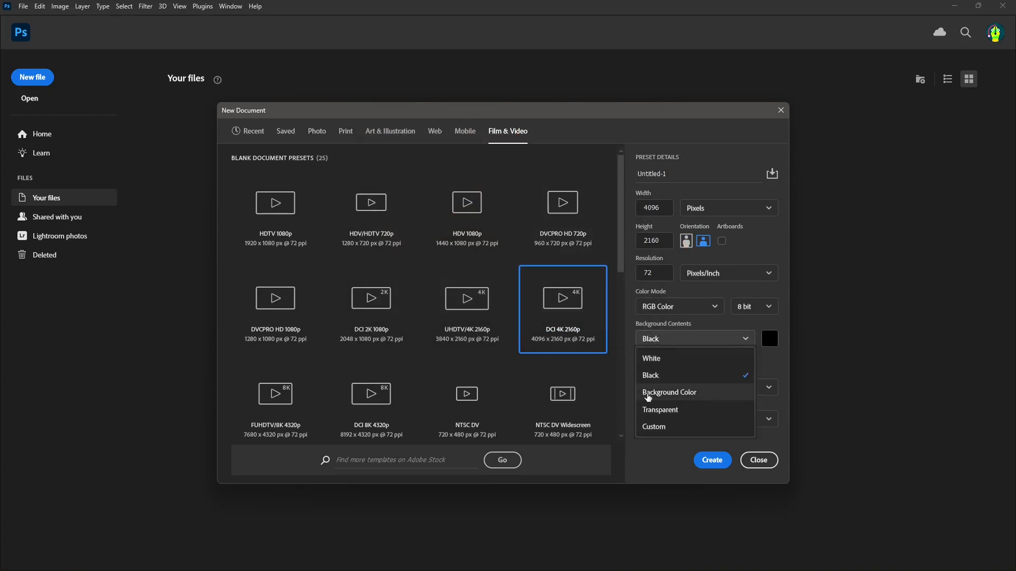
click(672, 394)
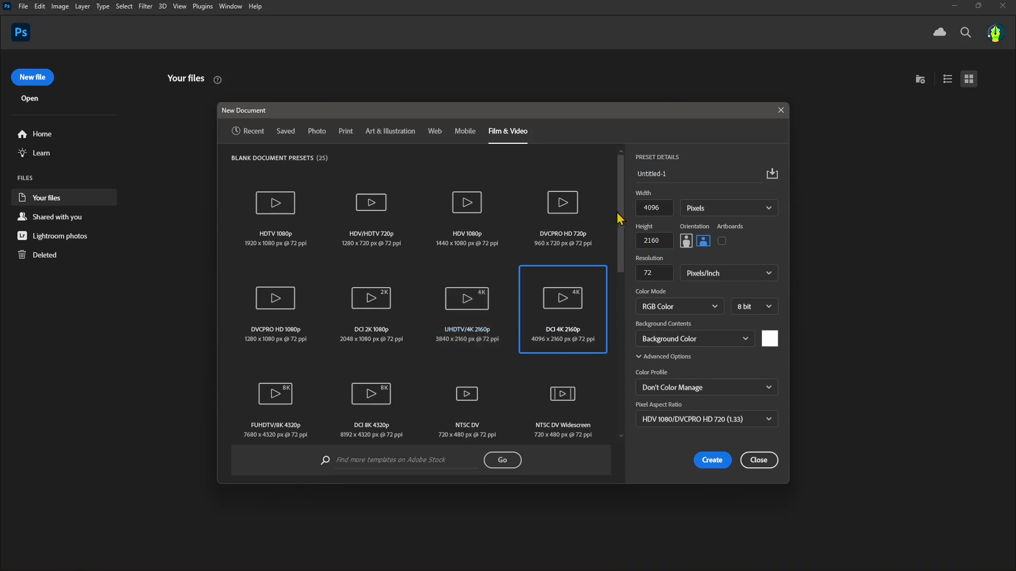
Look through the color profiles, try Working RGB: sRGB IEC61966-2.1, and return to Don't Color Manage.
click(658, 396)
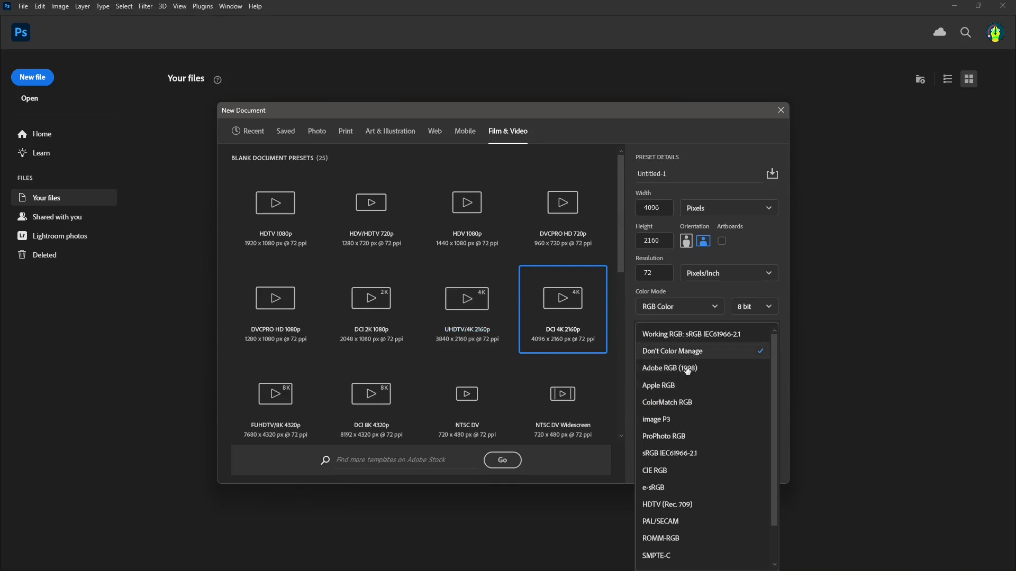
scroll(677, 454, down, 1)
scroll(677, 454, up, 1)
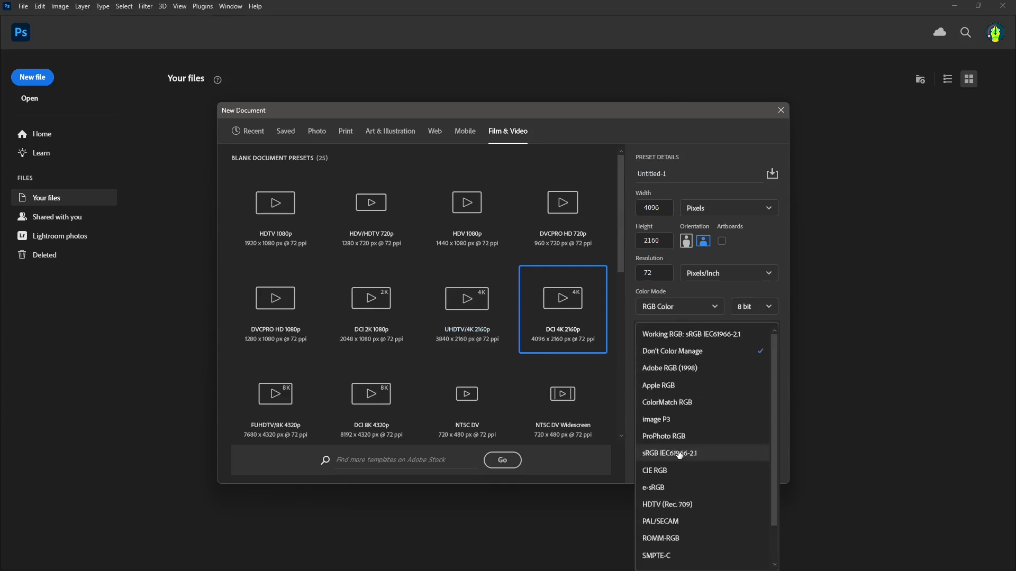
click(709, 341)
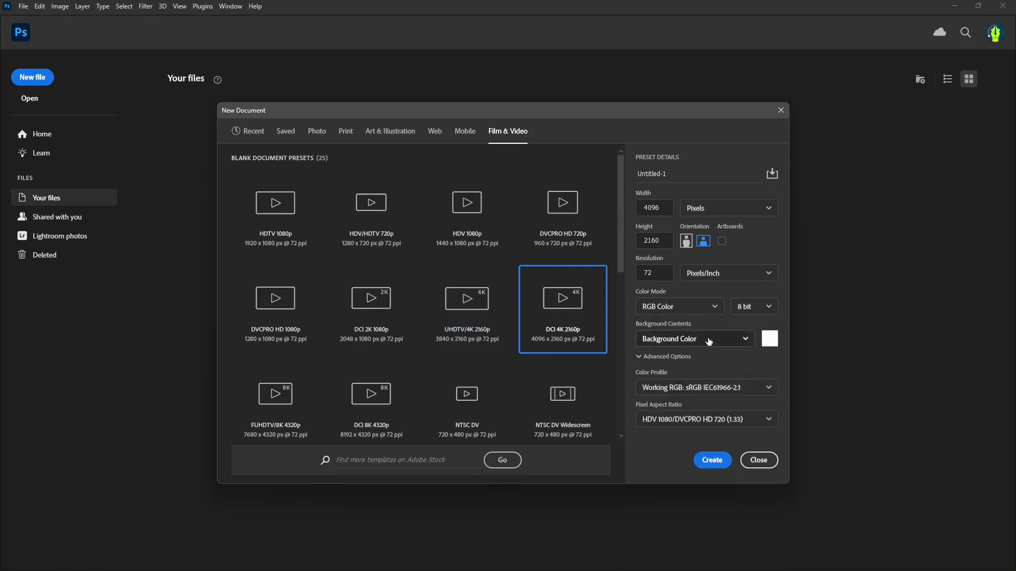
click(675, 390)
click(671, 351)
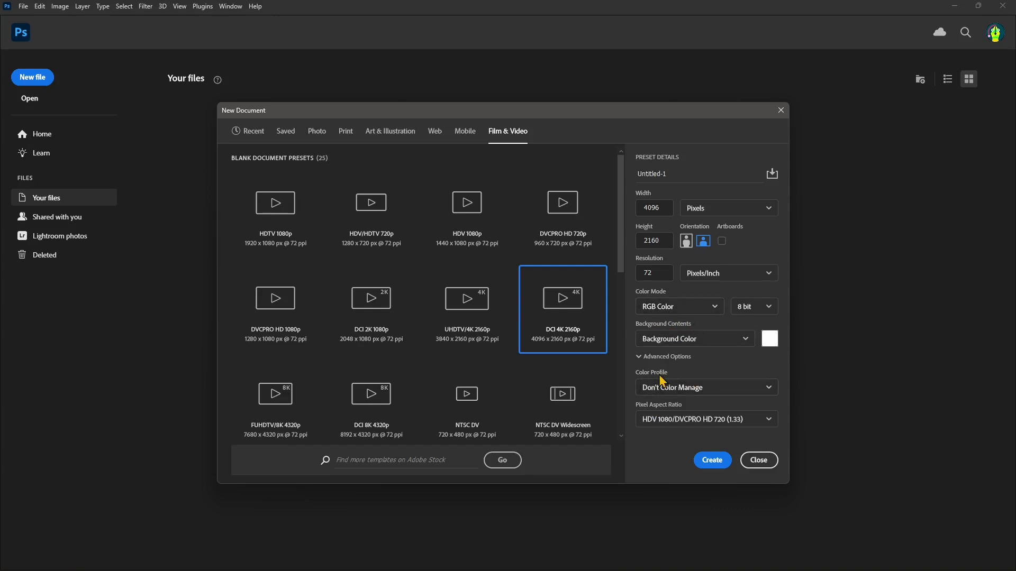
Compare the pixel aspect ratios of the film presets, from UHDTV/4K 2160p and NTSC DV Widescreen to HDTV 1080p.
click(480, 321)
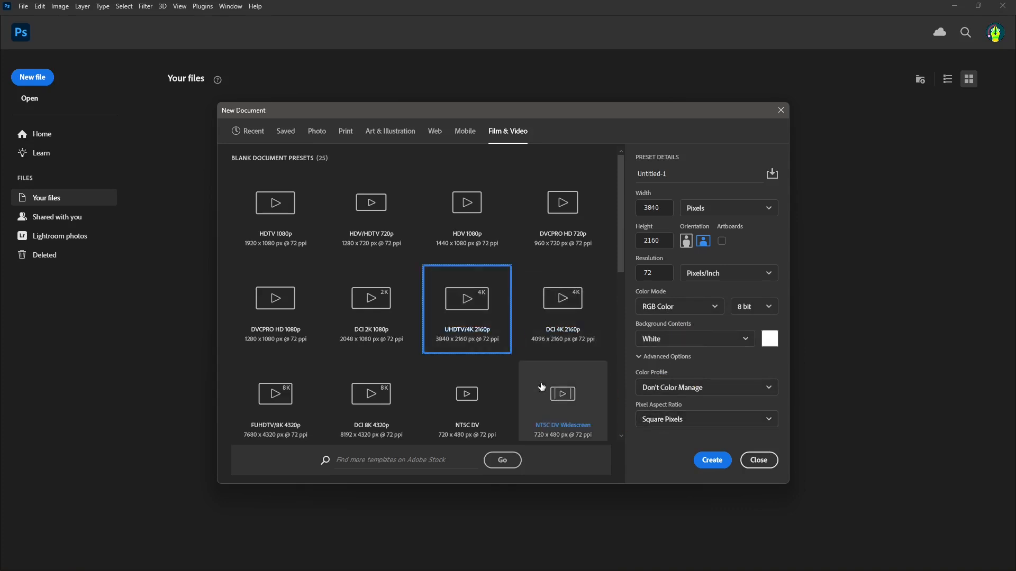
click(575, 405)
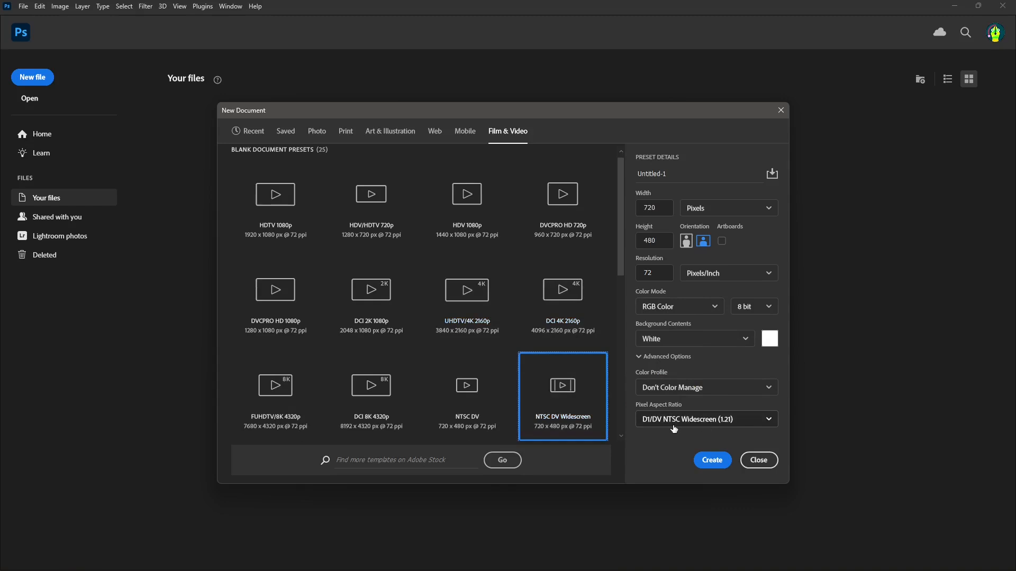
click(482, 416)
click(370, 402)
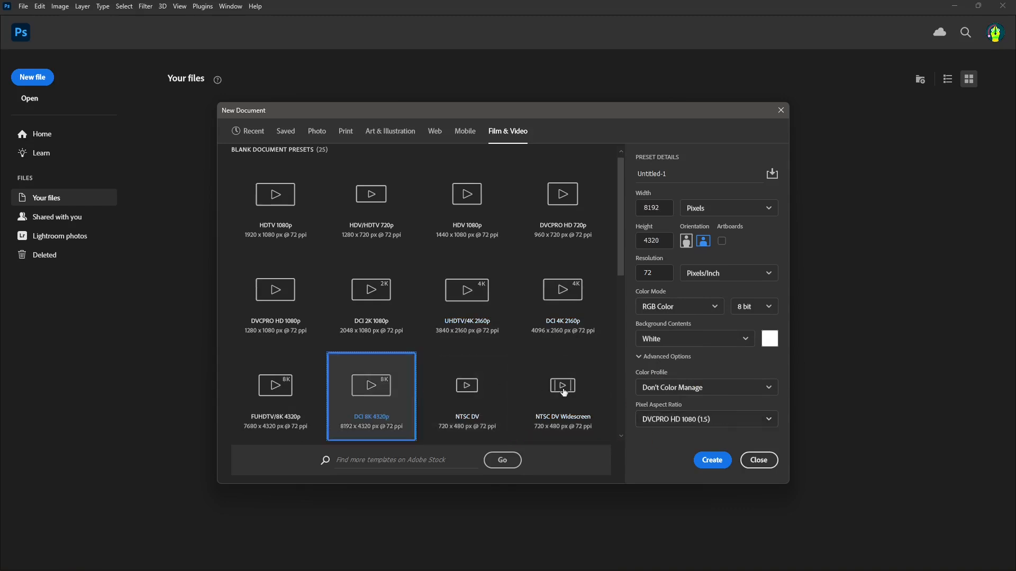
click(274, 408)
click(280, 310)
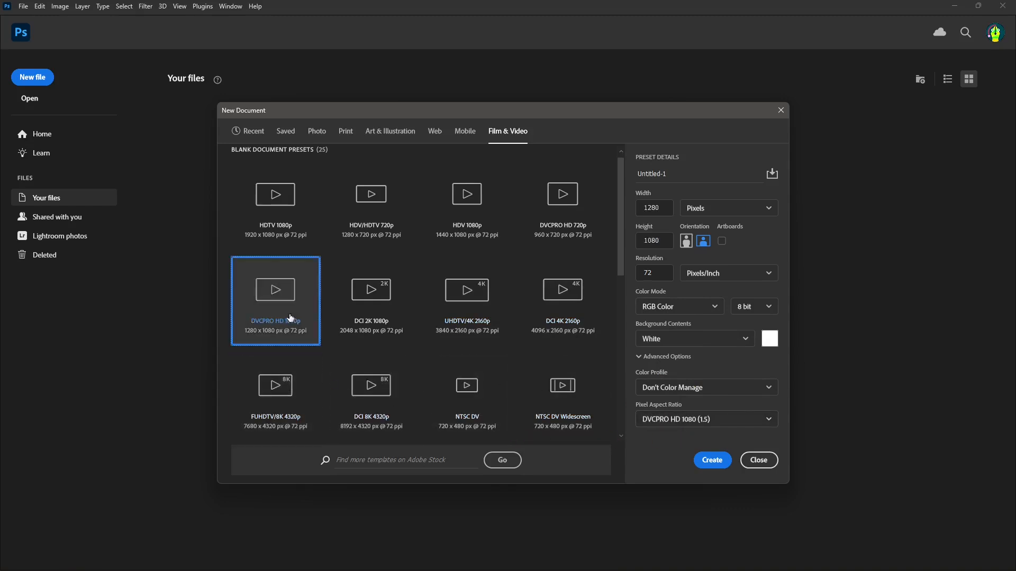
click(274, 210)
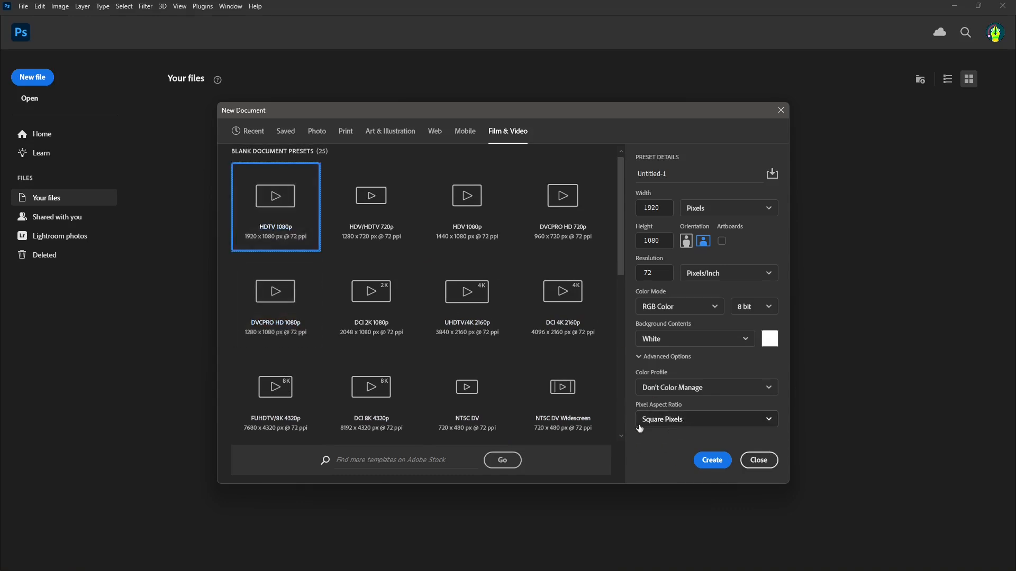
Compare the pixel aspect ratios of the PAL D1/DV presets and view the list of available ratios.
scroll(558, 367, down, 3)
click(565, 385)
click(494, 385)
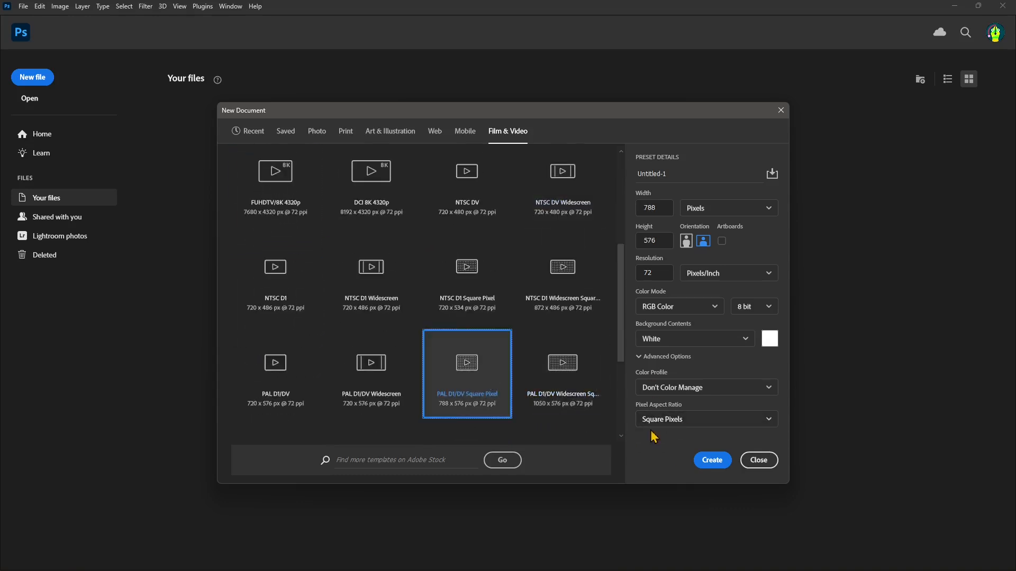
click(401, 371)
click(291, 368)
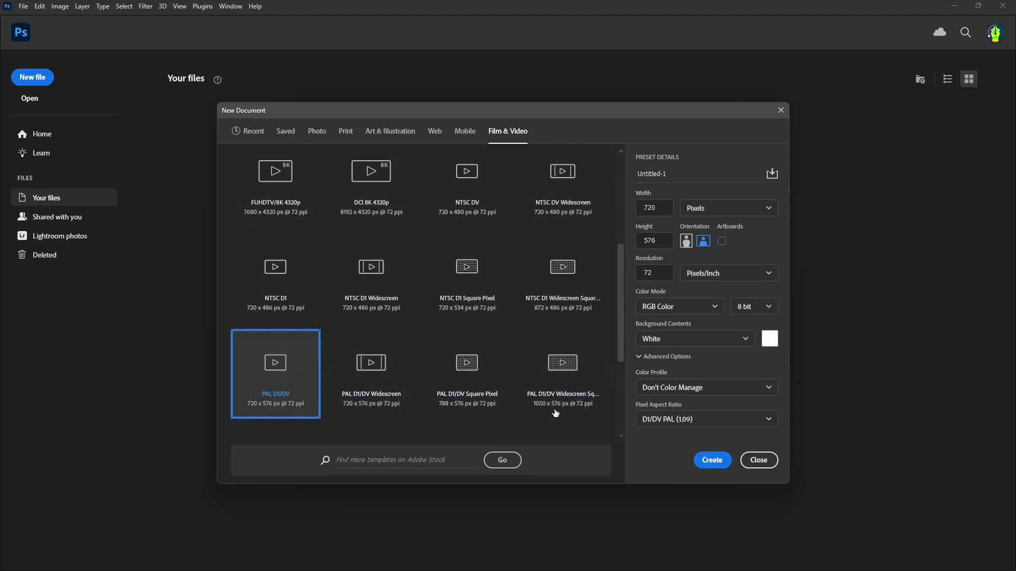
click(687, 423)
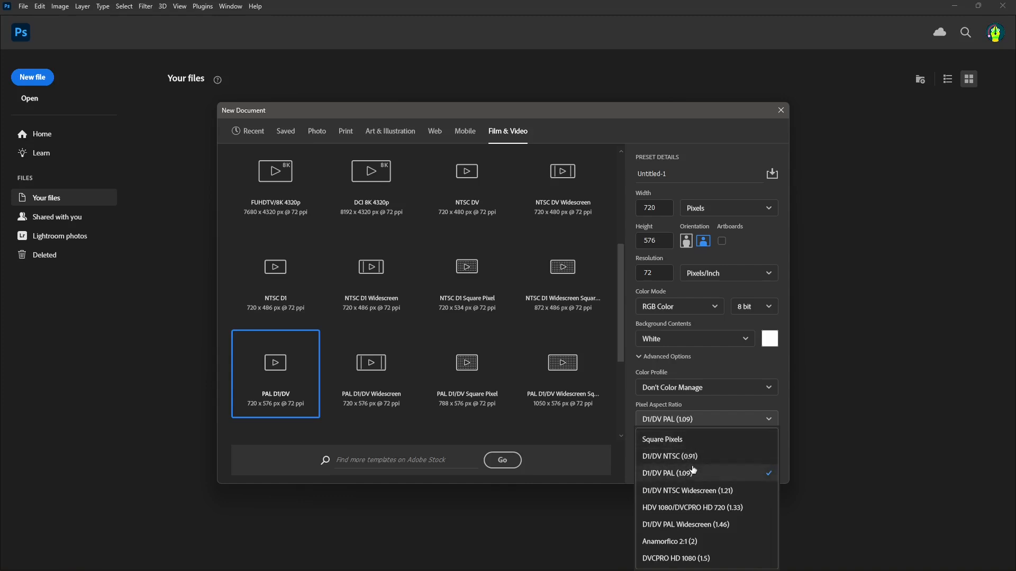
Switch to the Art & Illustration presets and start saving a document preset based on the 1000 pixel grid.
click(379, 134)
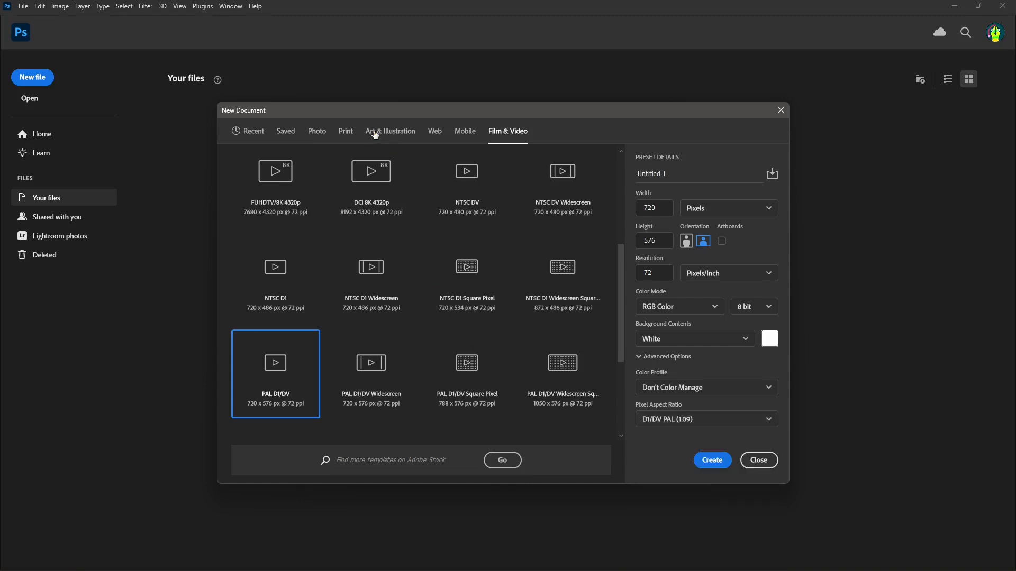
click(379, 134)
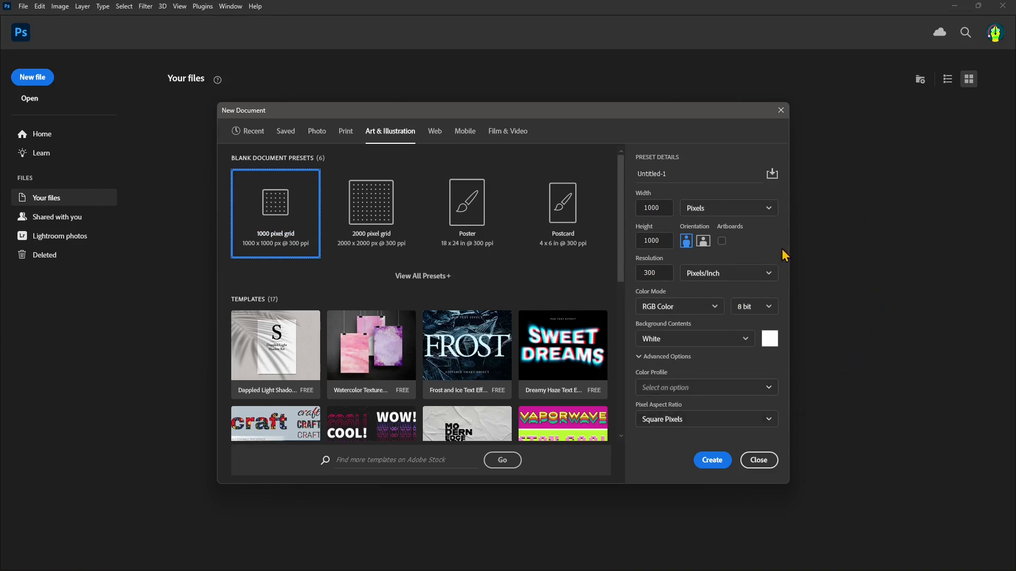
drag(679, 174, 620, 181)
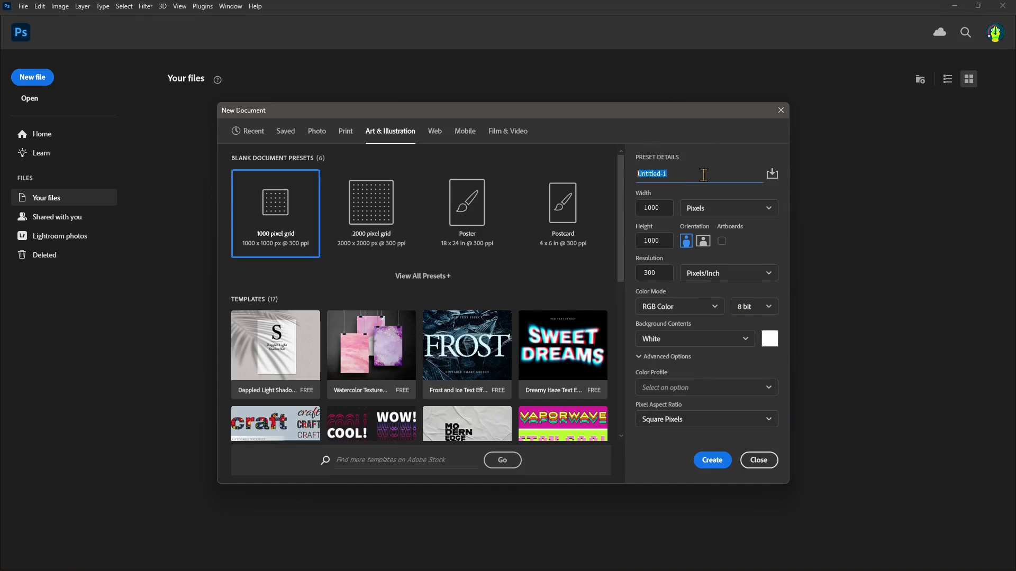
click(772, 174)
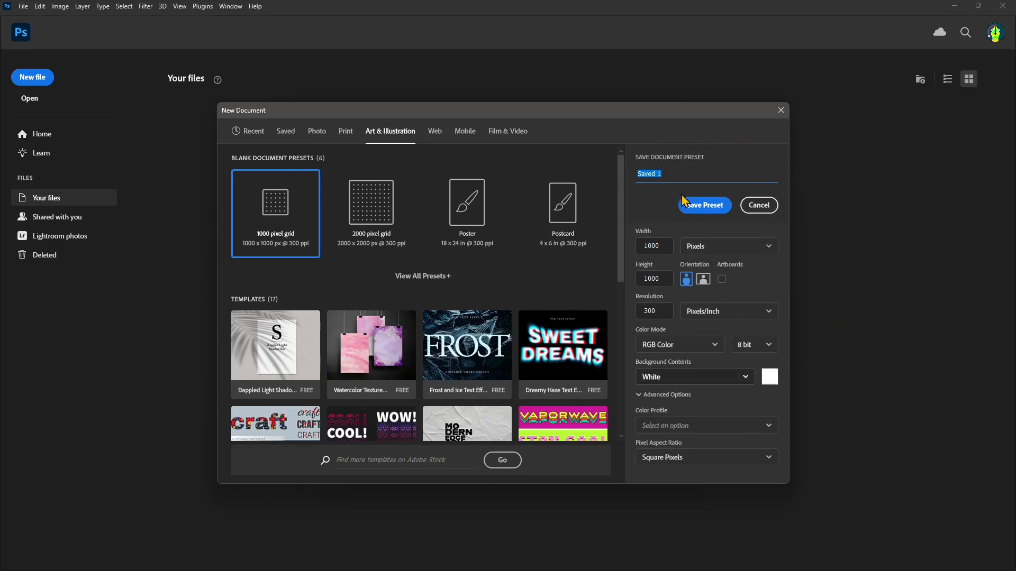
Set the new preset's width and height to 300 pixels and its resolution to 72 pixels/inch.
click(670, 173)
click(667, 246)
drag(667, 246, 623, 256)
text(300)
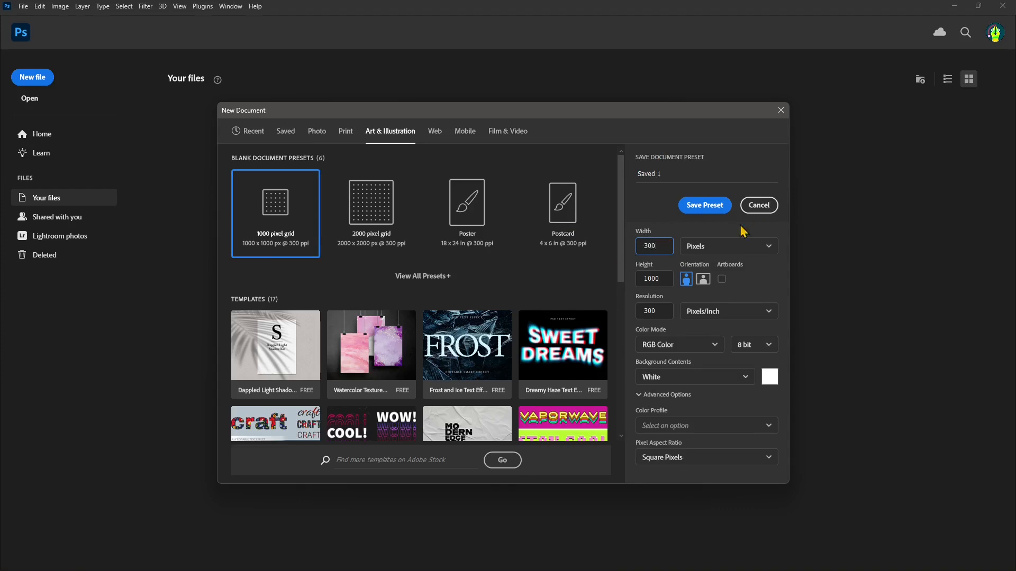
double_click(652, 279)
text(300)
double_click(668, 313)
text(72)
Change the preset's size unit to Centimeters and set both width and height to 5.
click(695, 247)
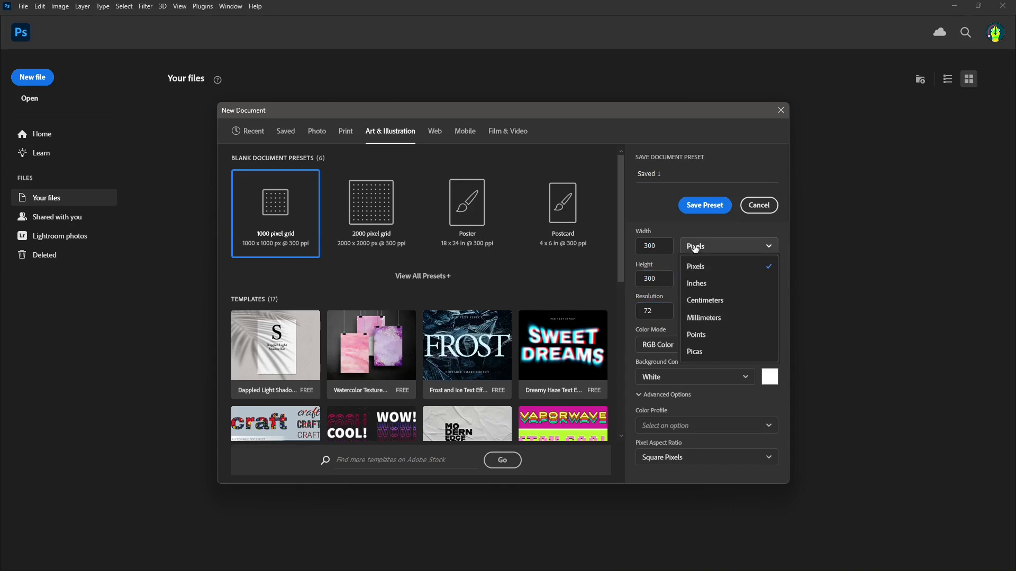
click(699, 301)
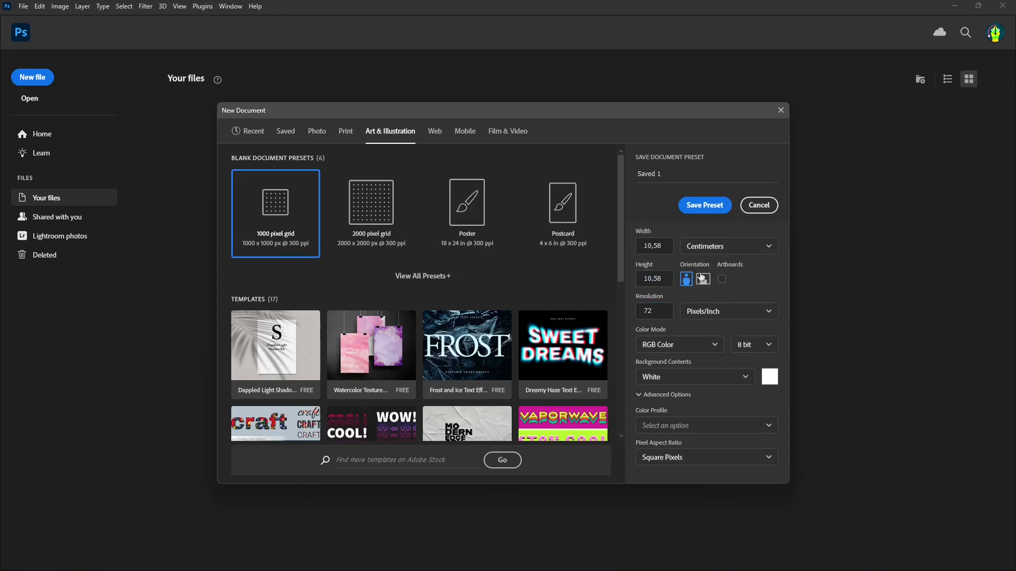
click(645, 246)
text(5)
key(Tab)
text(5)
click(648, 311)
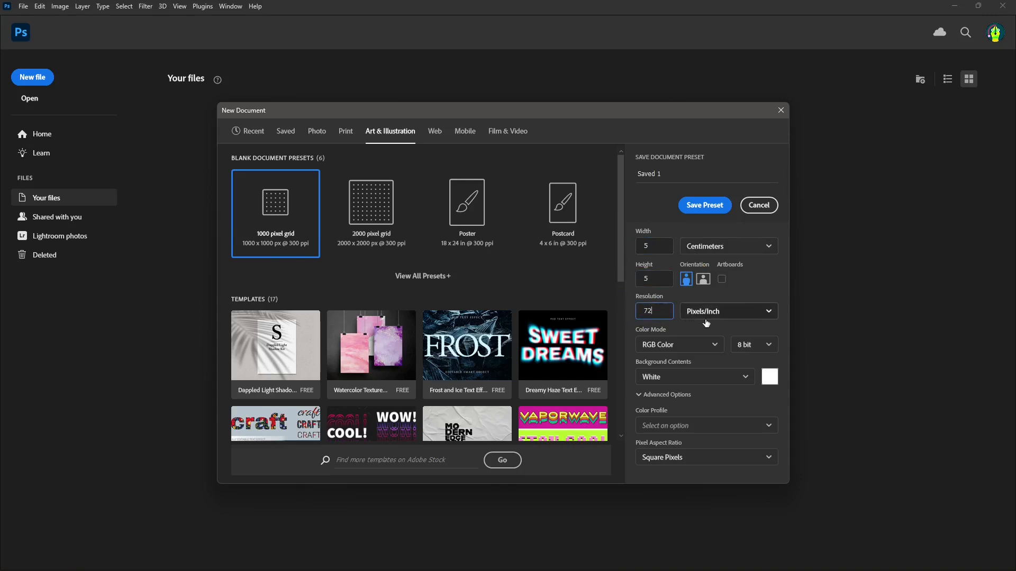
Check the 5 cm preset's size in Pixels and return the unit to Centimeters.
click(709, 247)
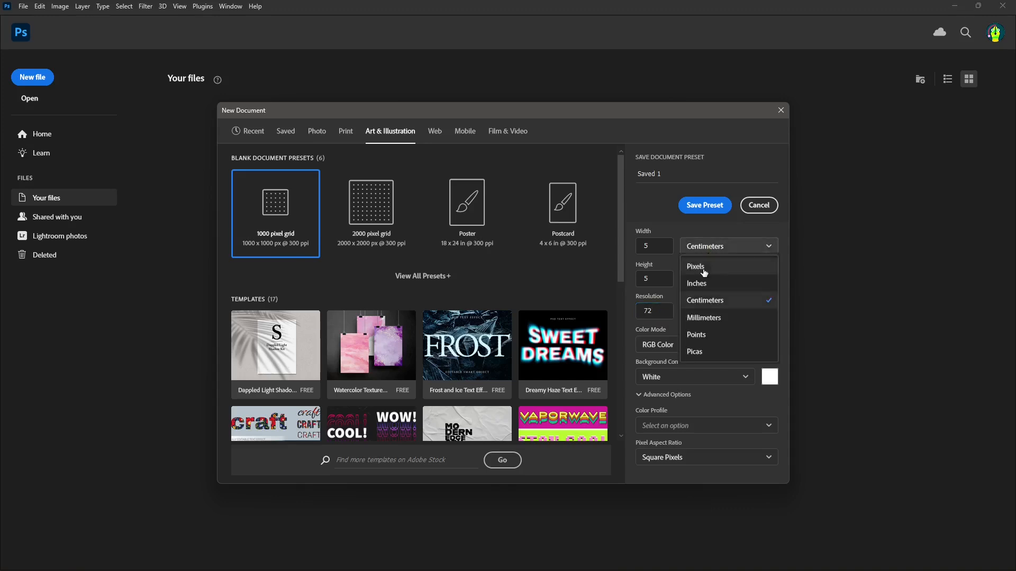
click(699, 266)
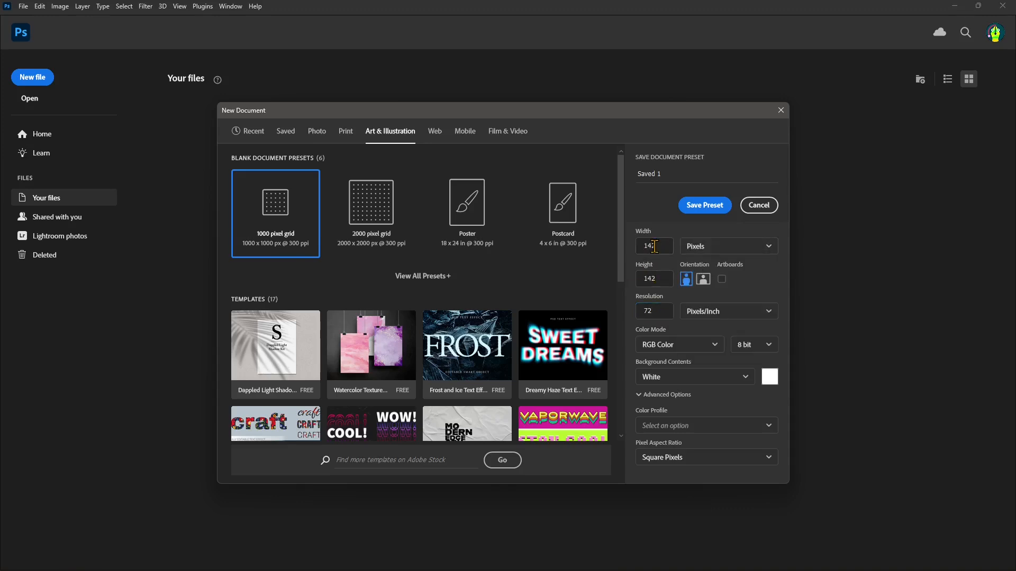
click(705, 247)
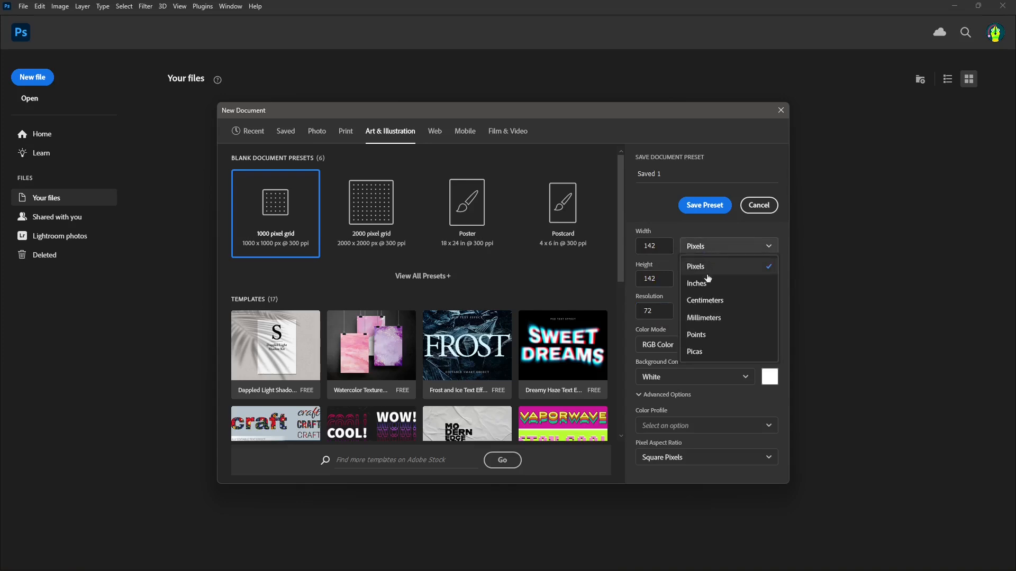
click(705, 301)
Set the preset's resolution to 300 pixels/inch and check its 5 cm size in Pixels.
double_click(655, 311)
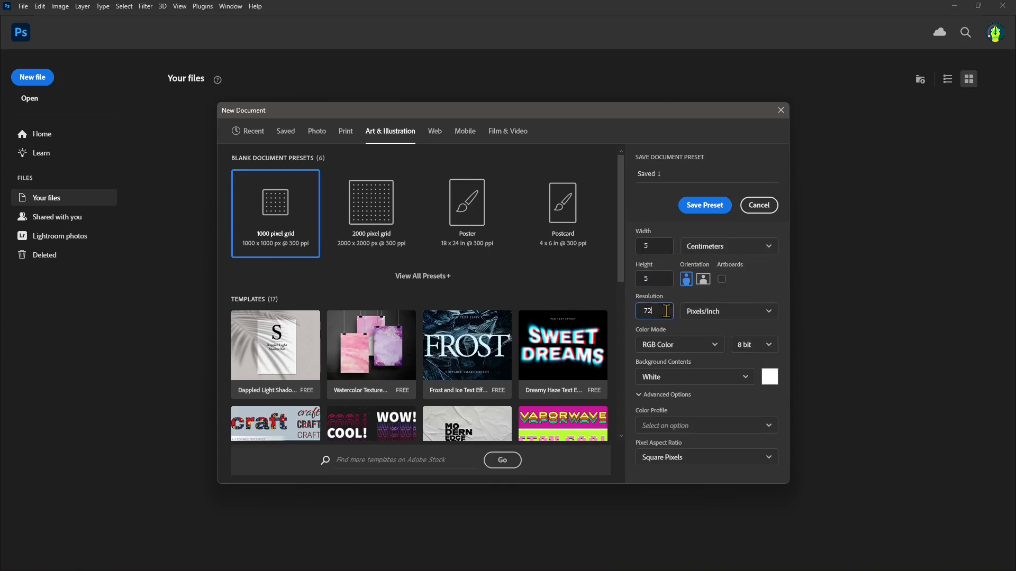
text(300)
click(707, 247)
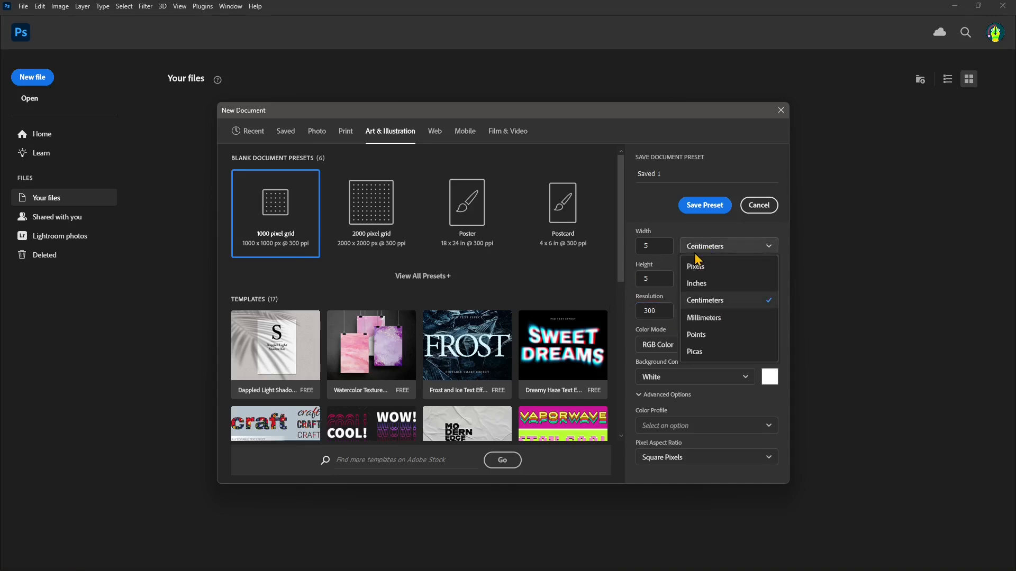
click(695, 266)
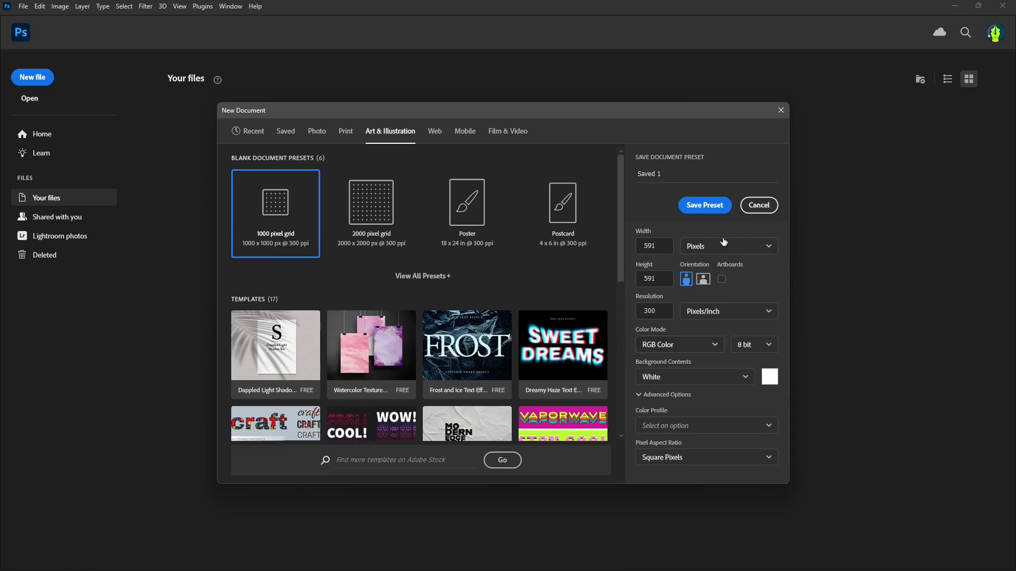
Return the preset's size unit to Centimeters and set its resolution to 72 pixels/inch.
click(699, 256)
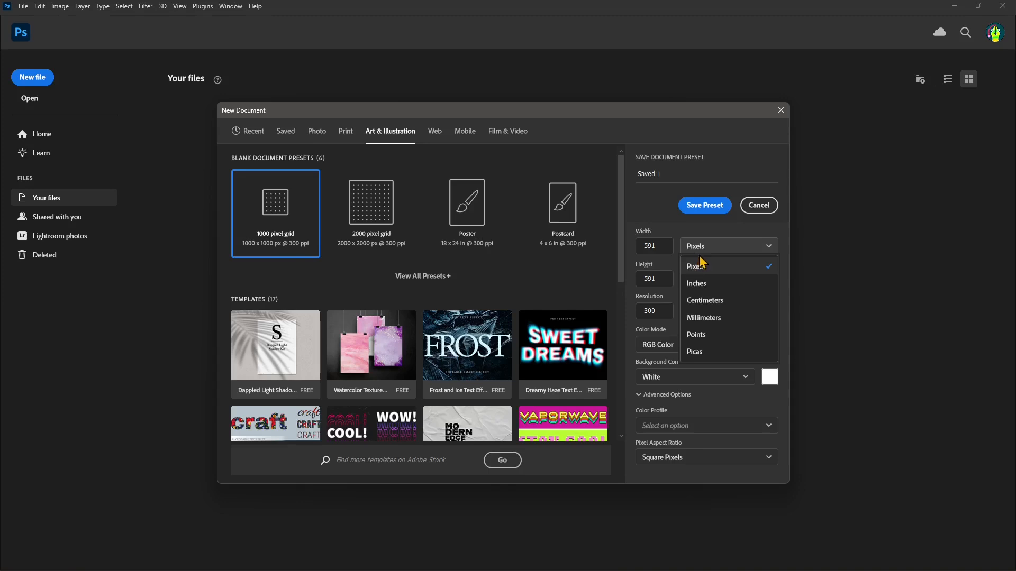
click(699, 301)
click(689, 250)
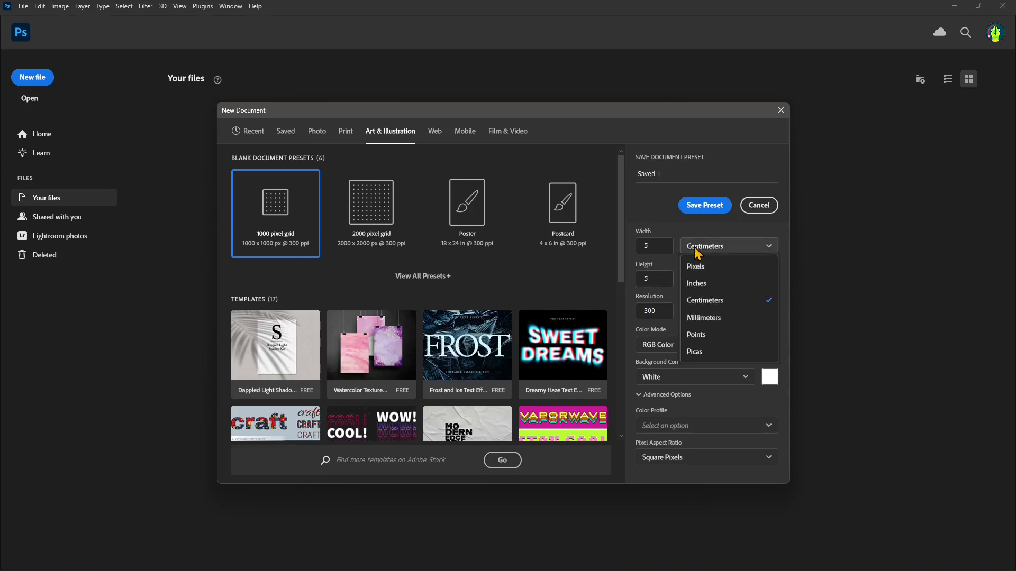
click(656, 252)
click(658, 311)
text(72)
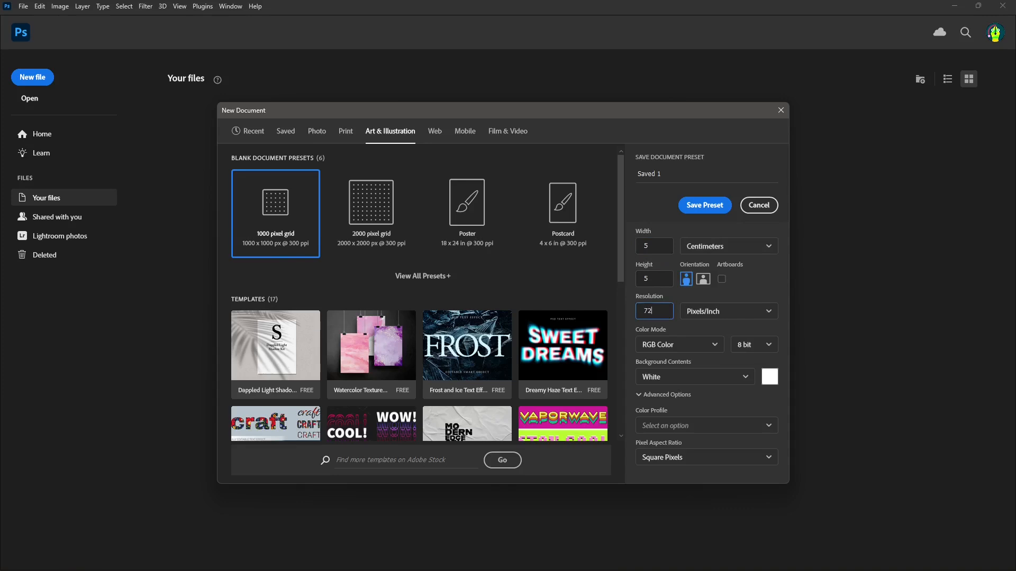
Change the preset's size unit to Pixels and set both width and height to 300.
click(660, 246)
click(723, 247)
click(703, 265)
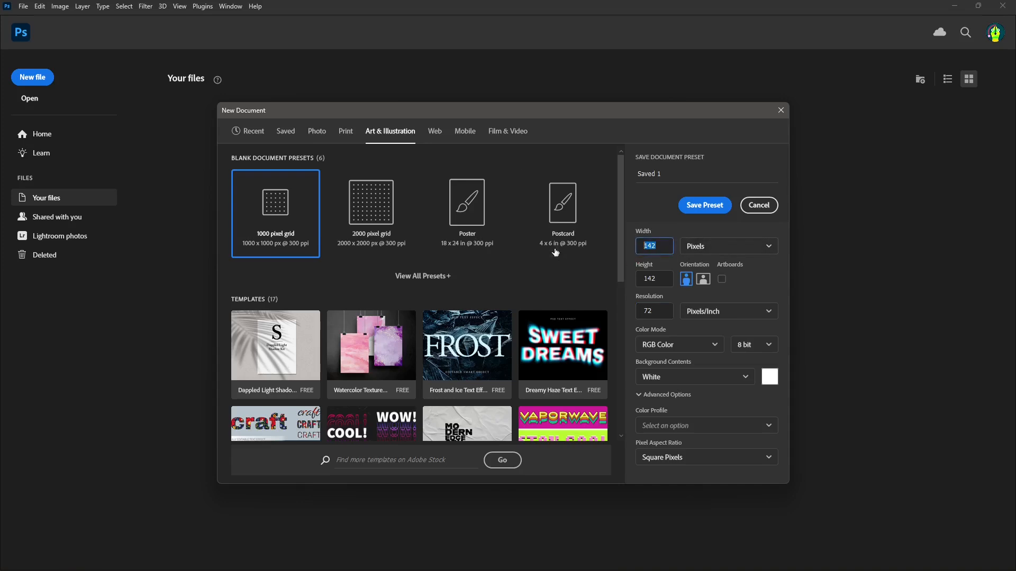
text(300)
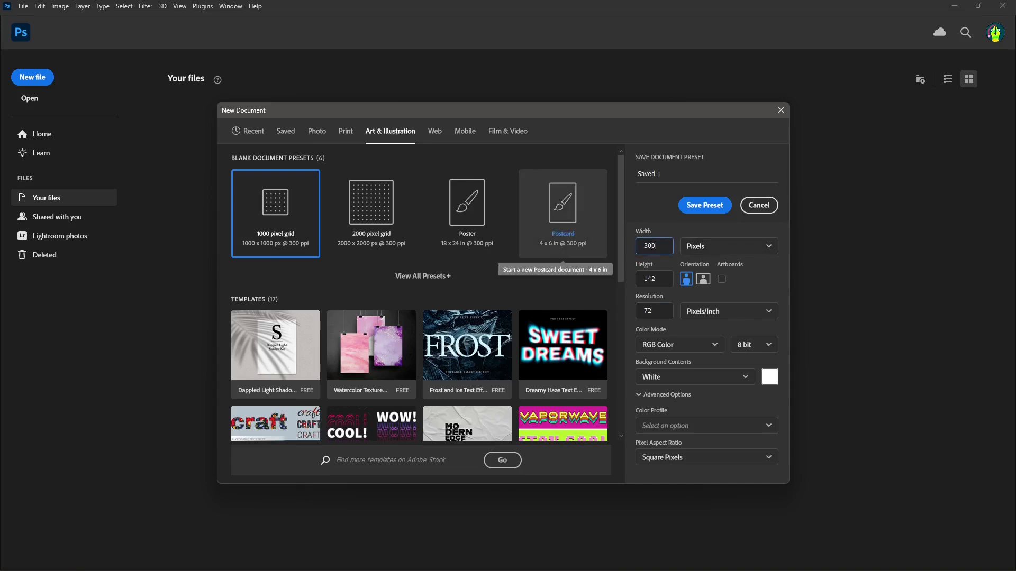
key(Tab)
text(3)
click(660, 253)
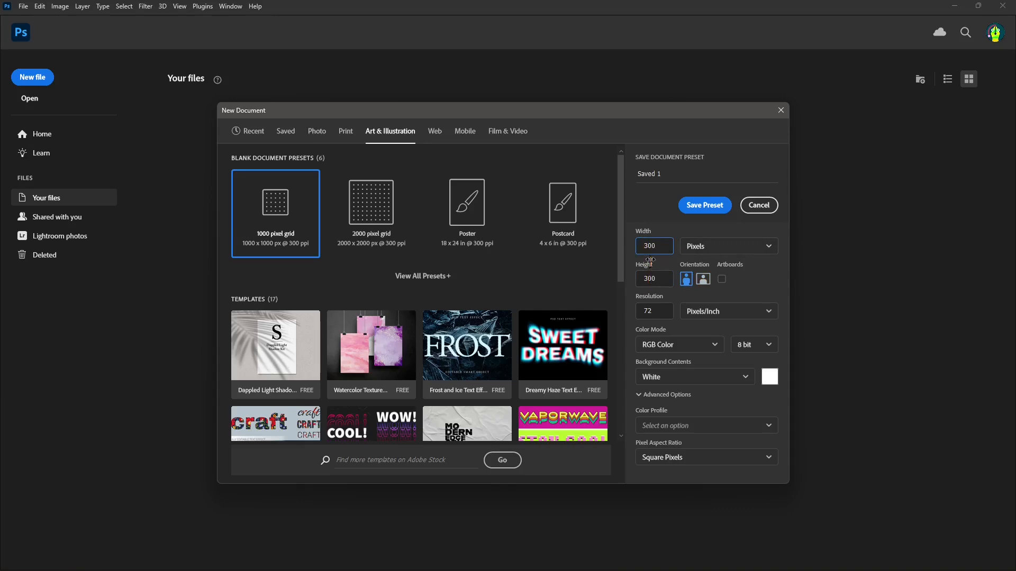
key(BackSpace)
text(0)
Name the document preset "Custom 1" and save it.
click(668, 175)
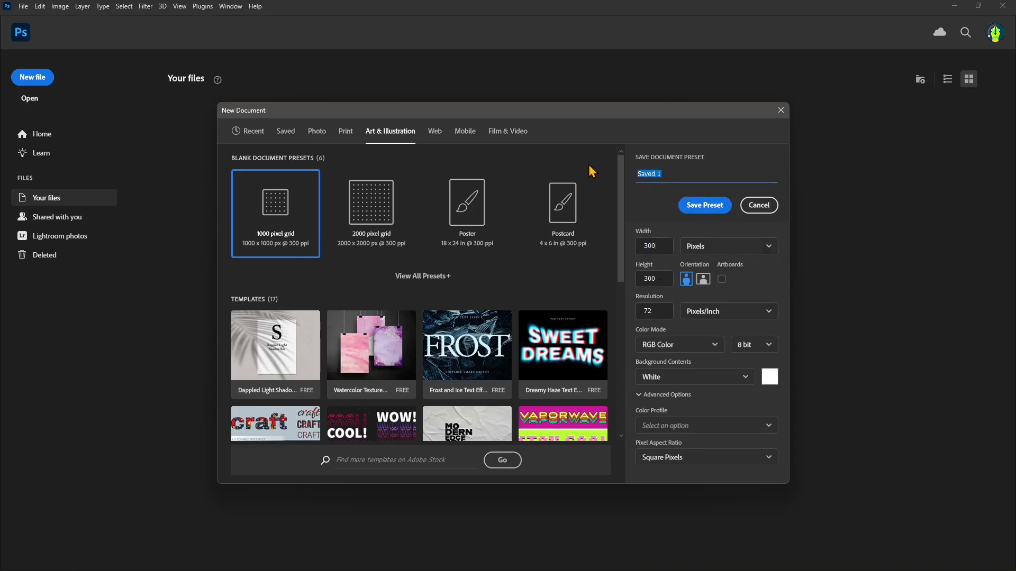
text(Custom)
key(Return)
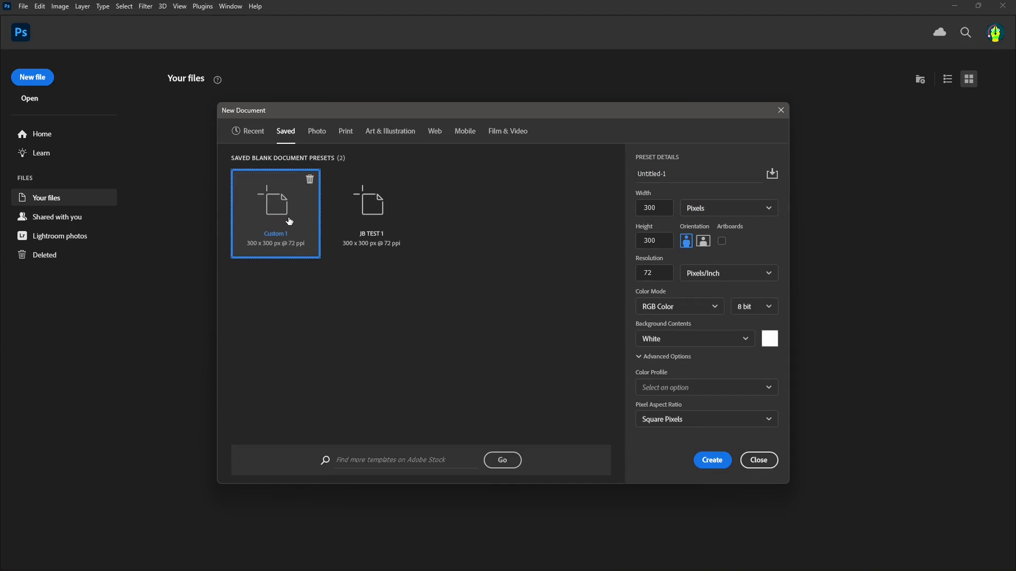
Look through the settings of the 2000 pixel grid, Poster and Postcard presets under Art & Illustration.
click(370, 131)
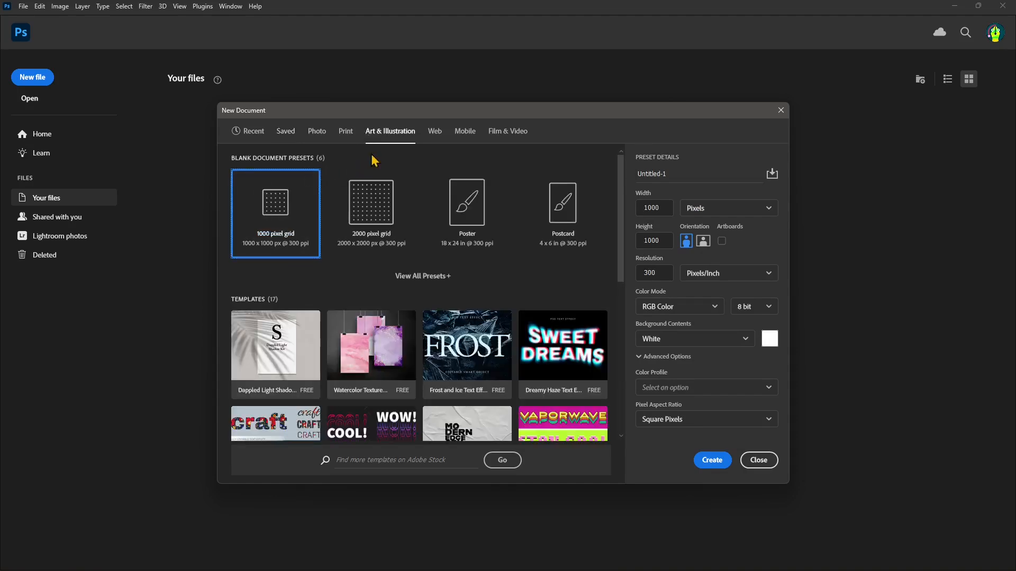
click(373, 209)
click(467, 214)
click(560, 221)
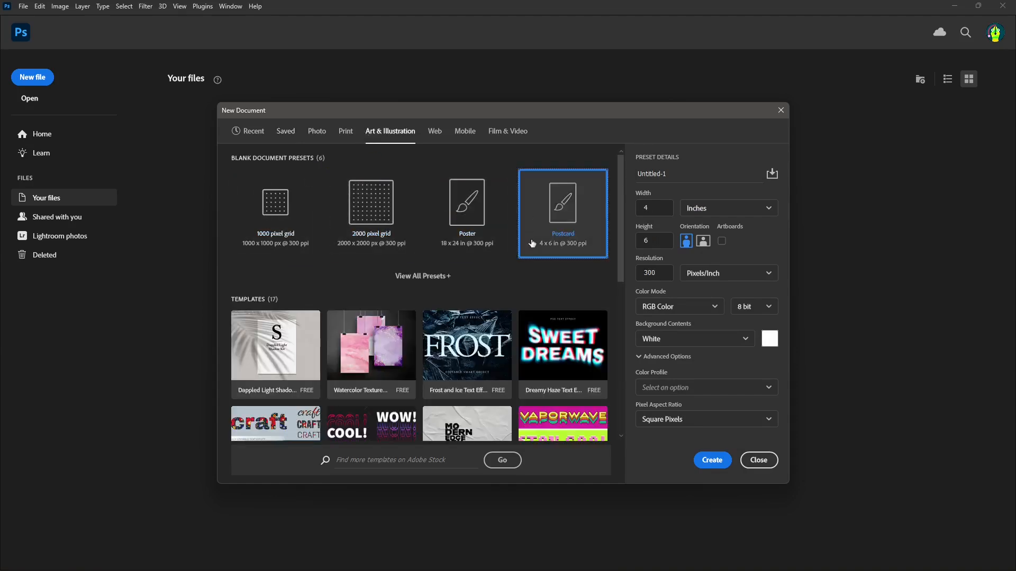
click(379, 223)
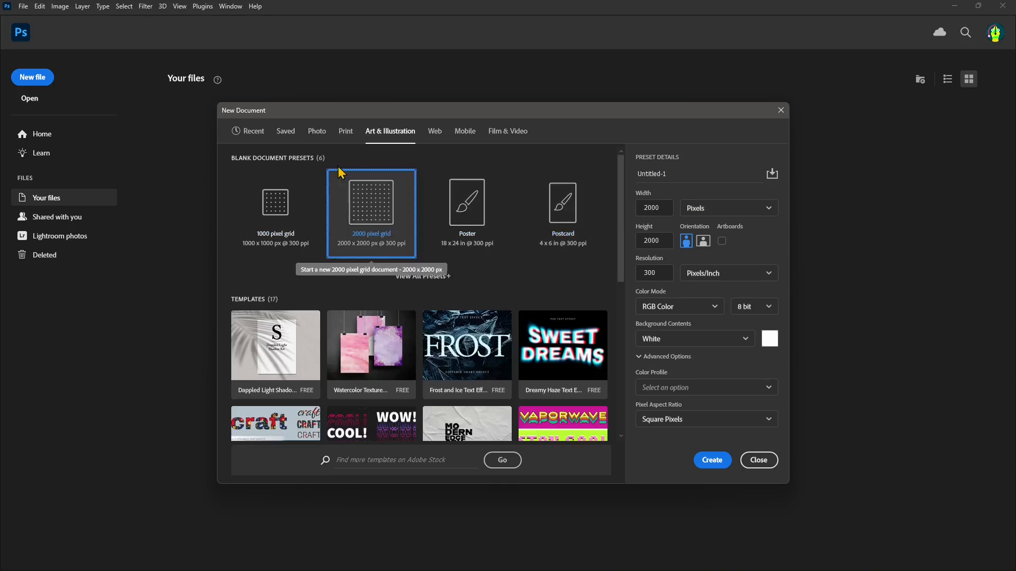
Create a new document from the saved Custom 1 preset.
click(286, 131)
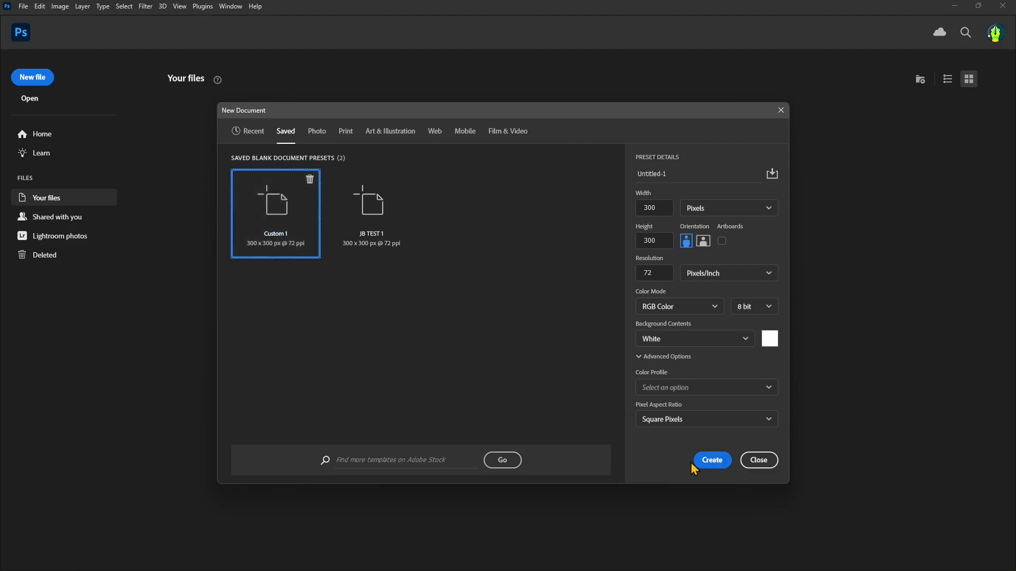
click(712, 461)
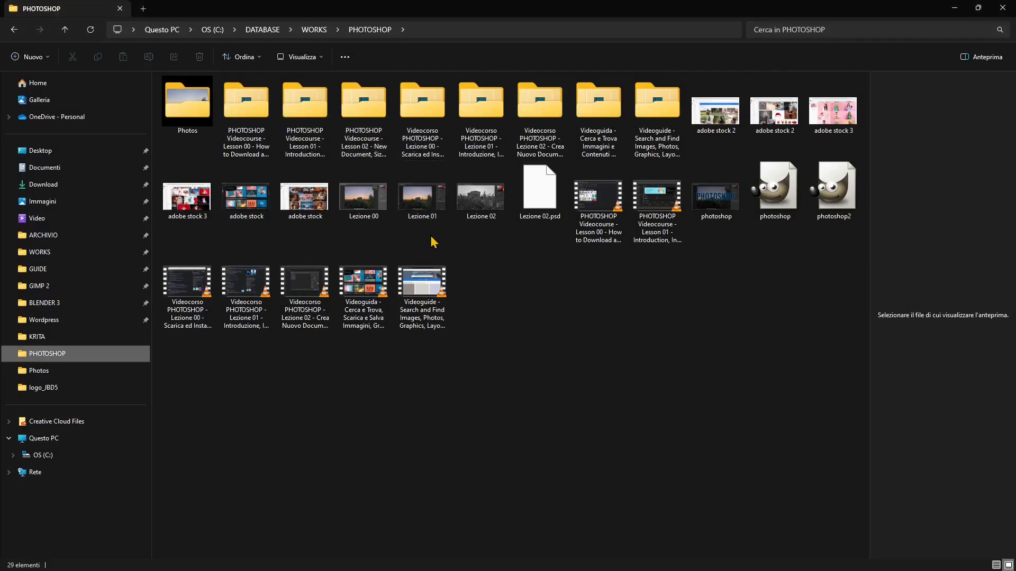
In File Explorer, open the Photos folder and show the file properties of the Temple Valley Sicily image.
double_click(184, 105)
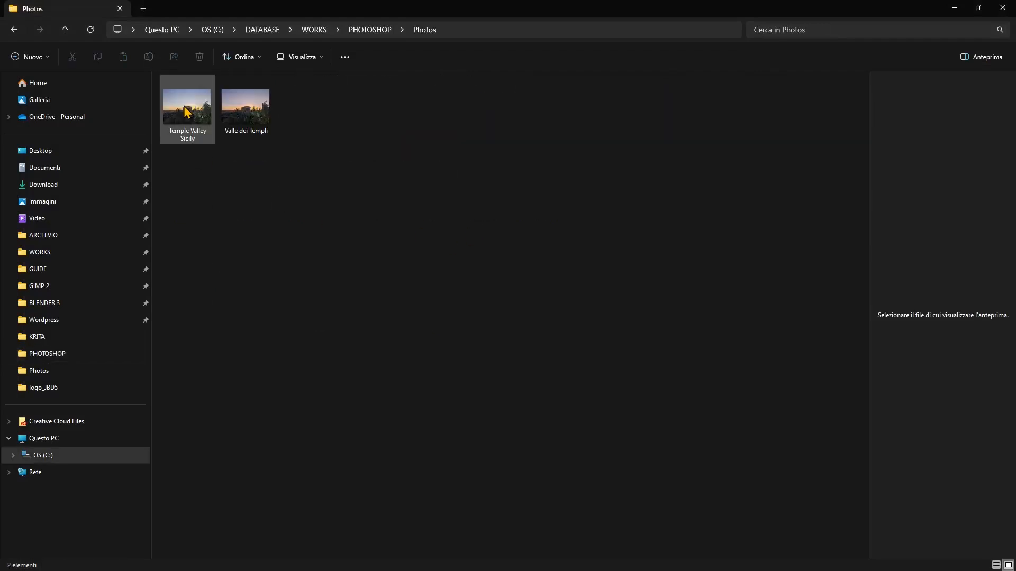
click(185, 122)
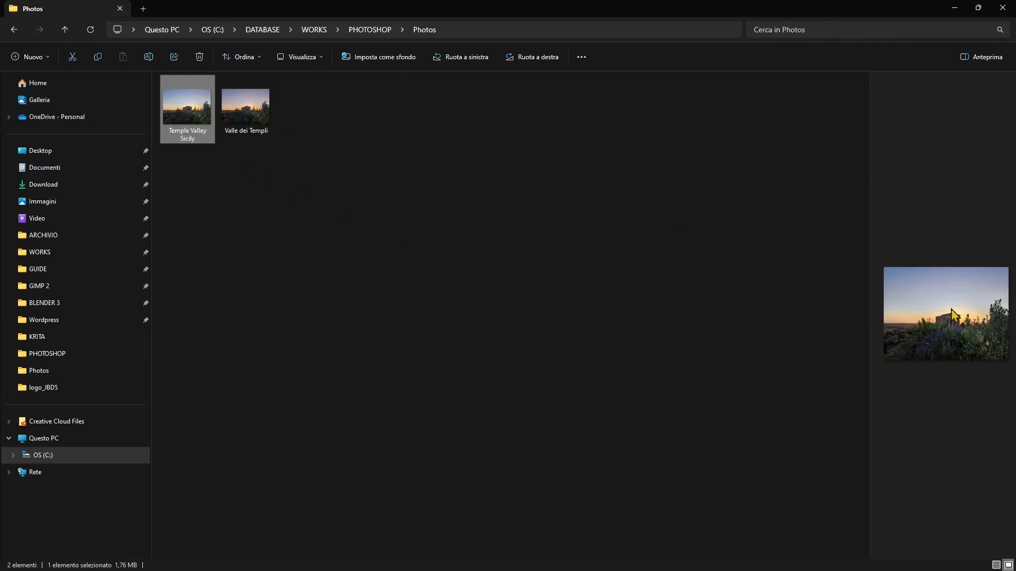
right_click(199, 117)
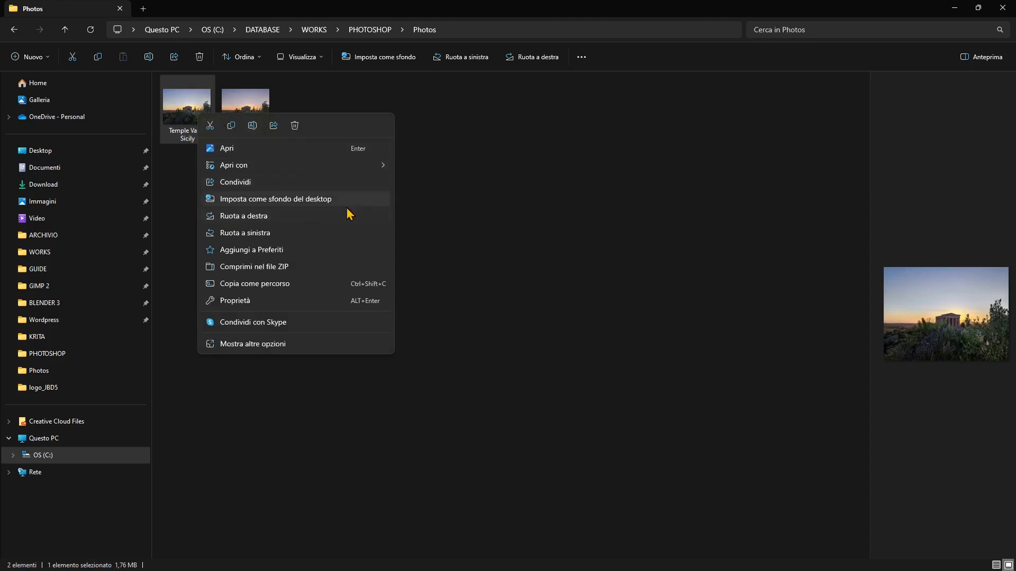
click(236, 301)
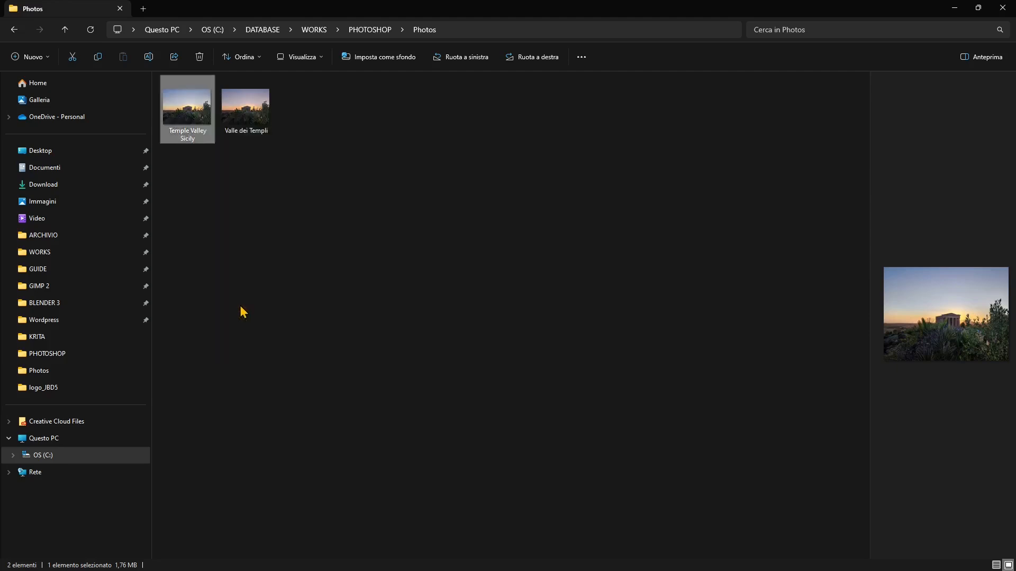
drag(279, 127, 317, 146)
Examine the image's general properties, file size, security settings and image details.
click(288, 158)
click(350, 157)
click(259, 157)
click(316, 158)
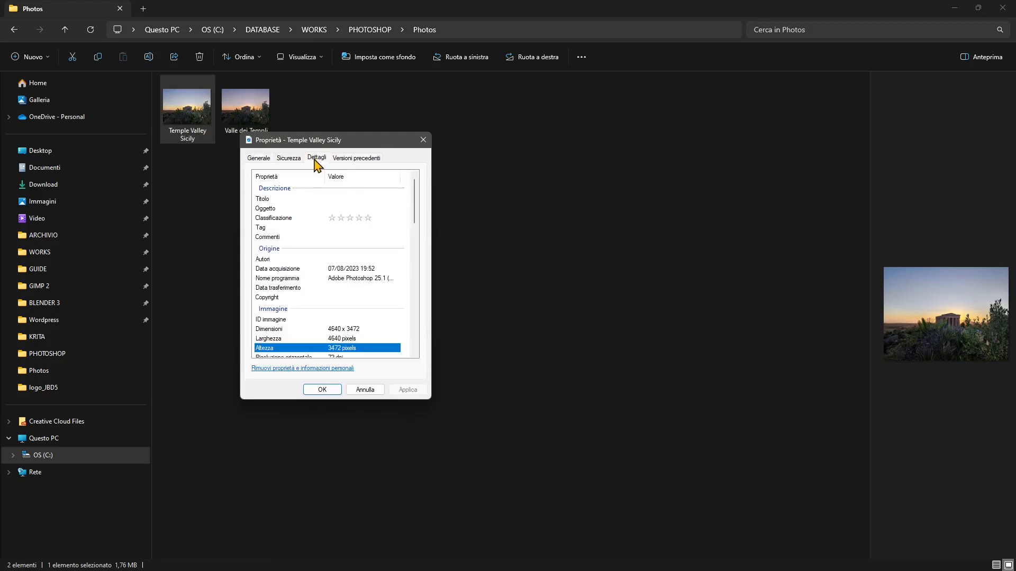
scroll(339, 248, down, 3)
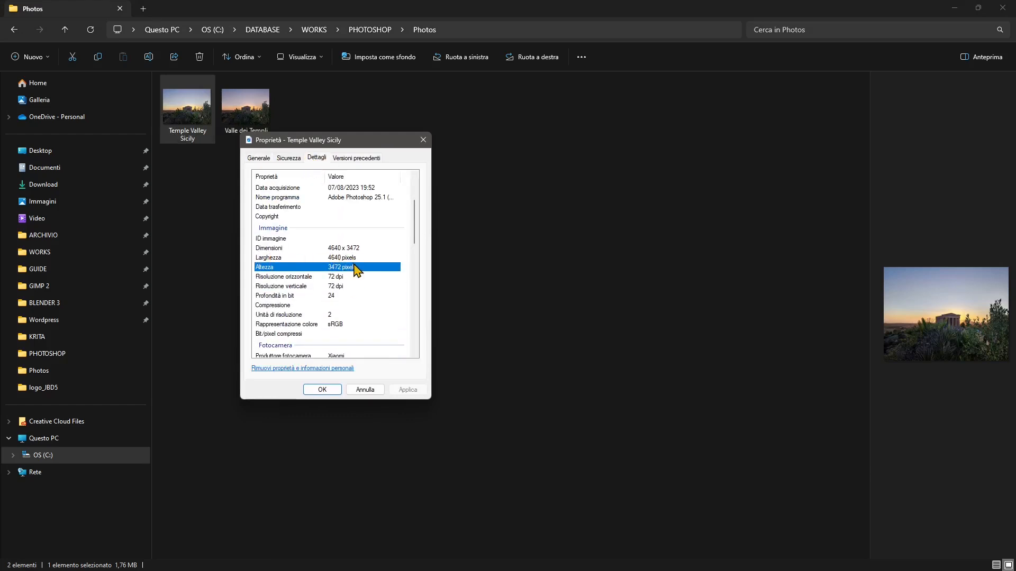
click(267, 159)
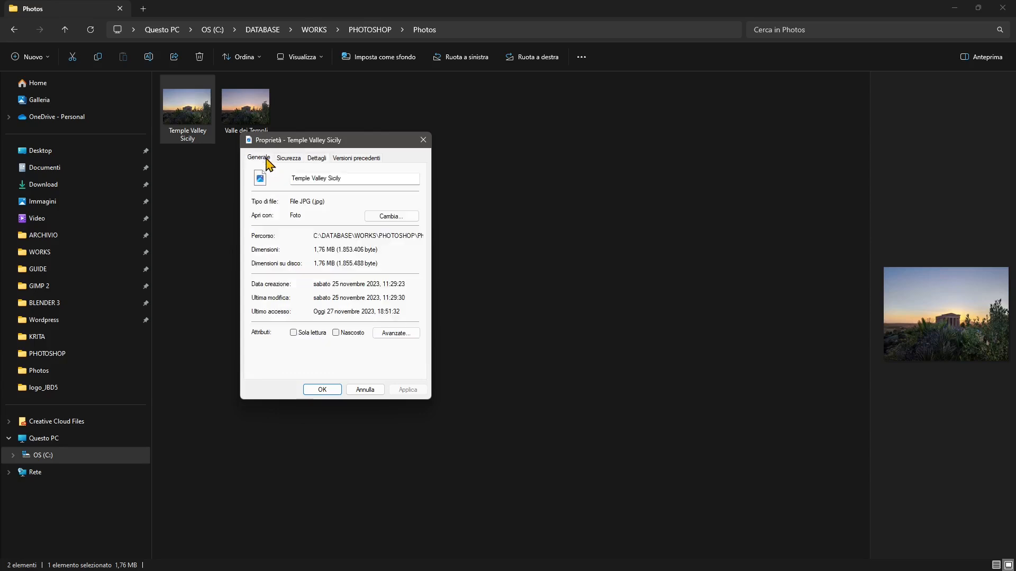
drag(338, 250, 302, 252)
click(289, 157)
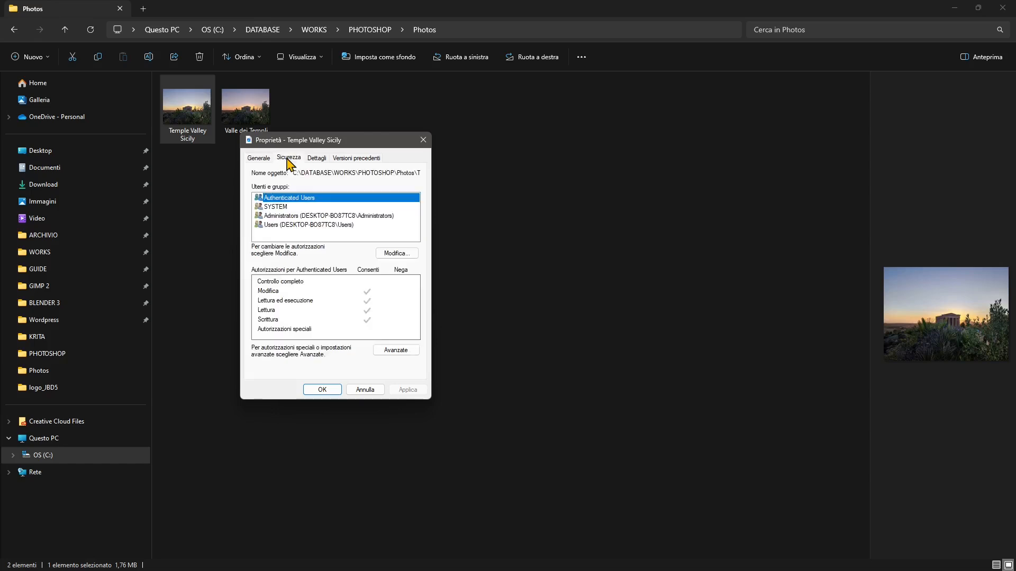
Check the image's width, height, and horizontal and vertical resolution in its detailed properties.
click(313, 160)
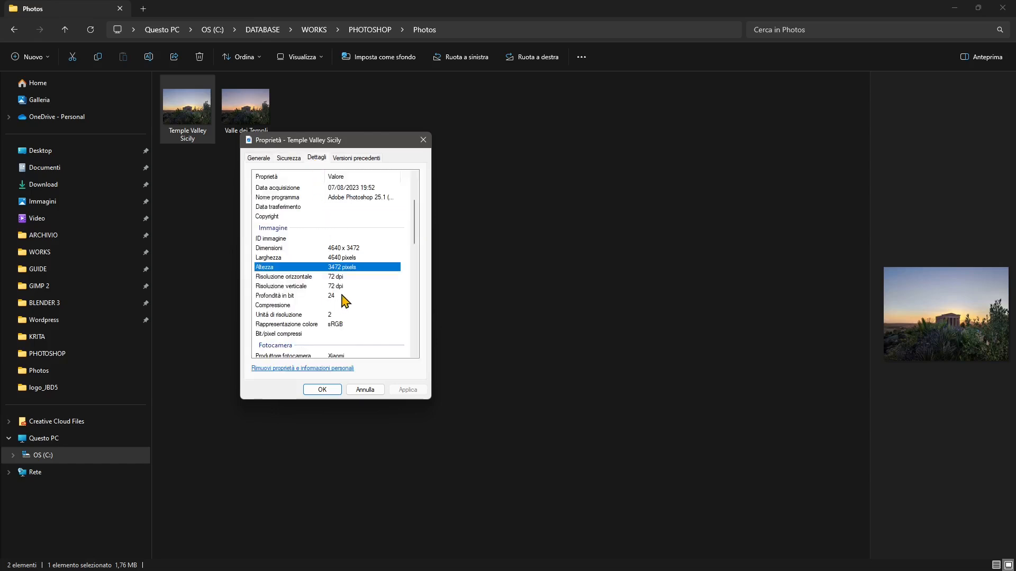
click(332, 258)
click(266, 268)
click(318, 277)
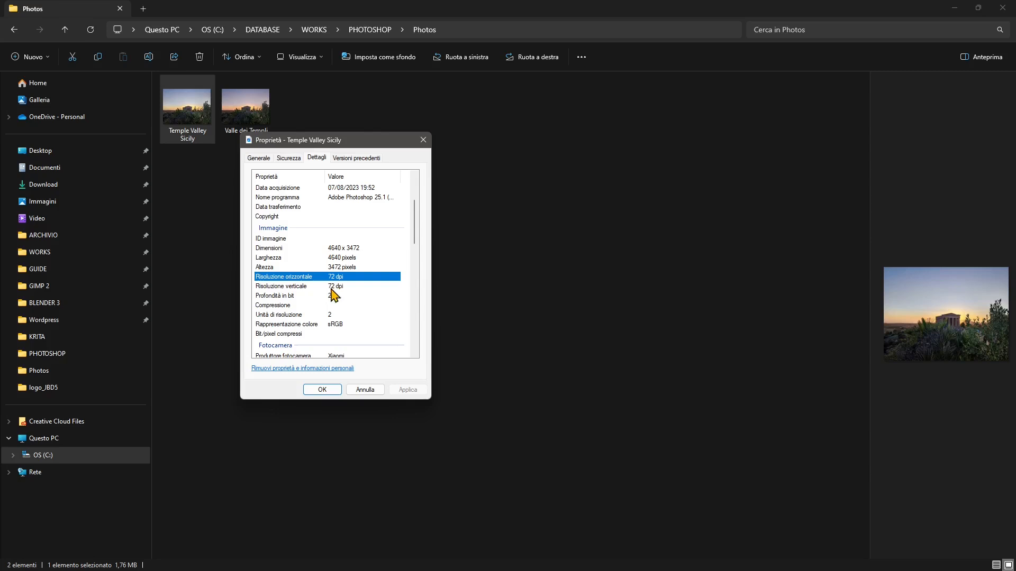
click(311, 287)
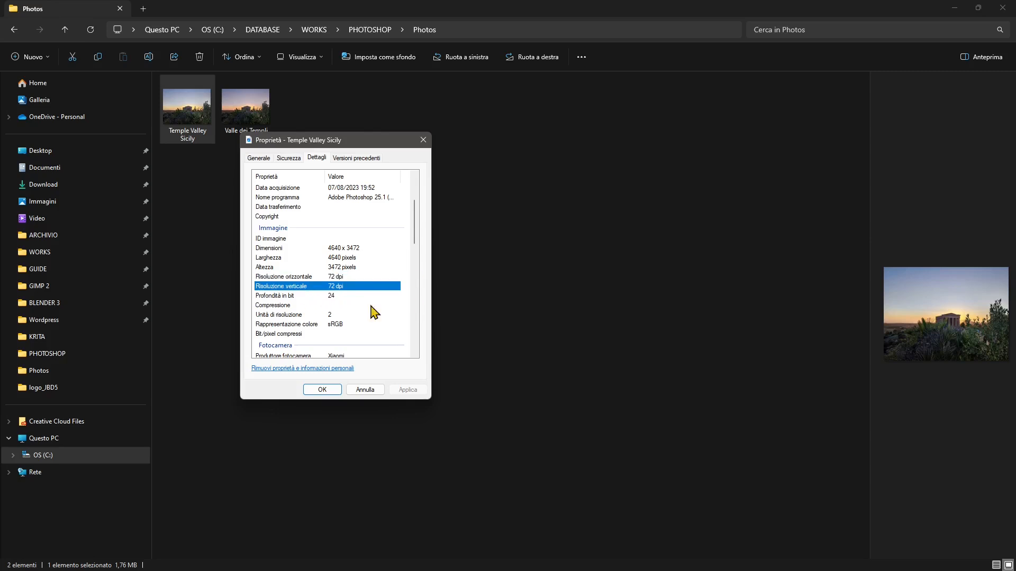
Examine the image's bit depth, color representation and camera data, and close its properties.
scroll(374, 279, down, 1)
scroll(360, 265, down, 2)
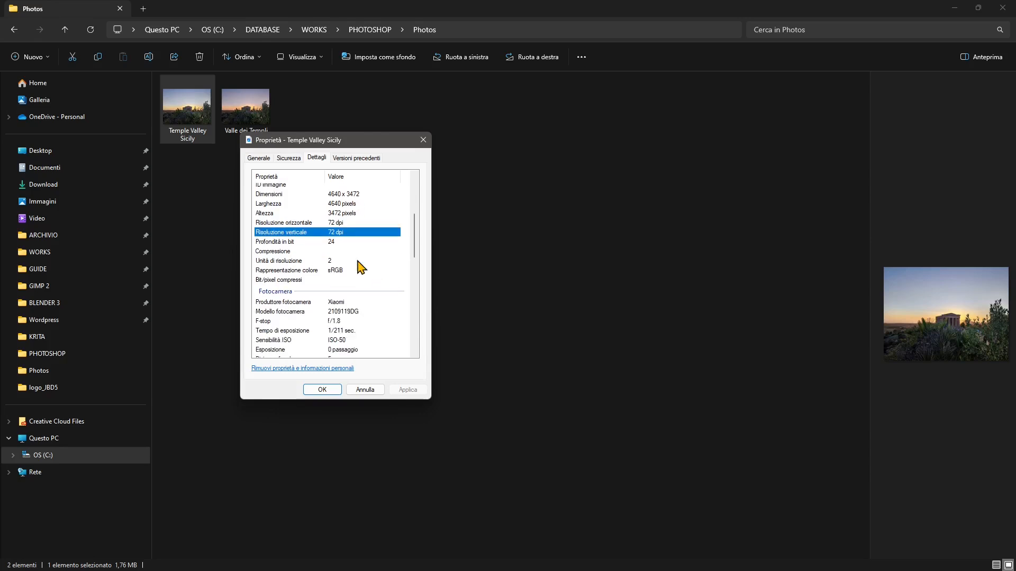
click(282, 216)
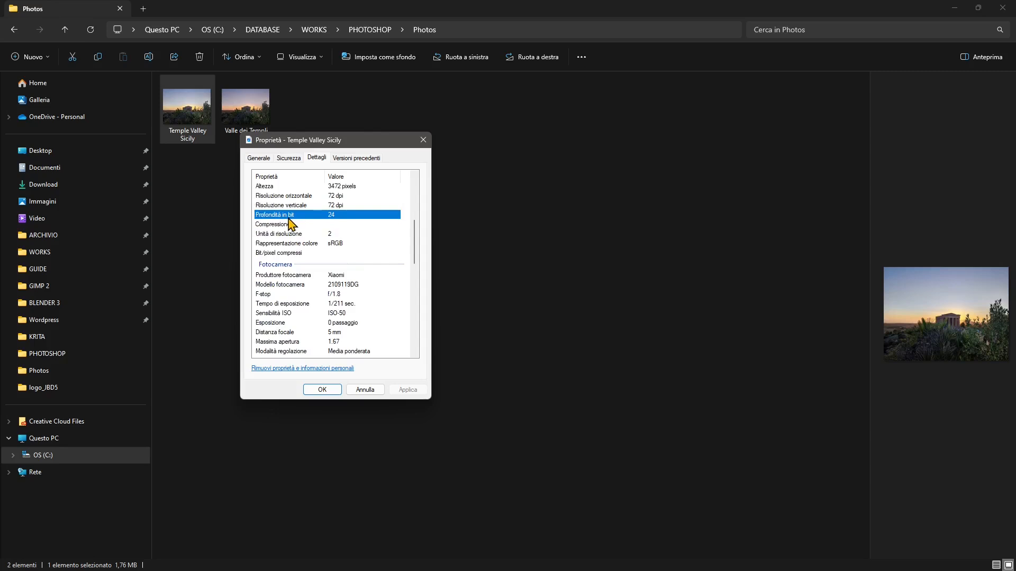
scroll(386, 297, down, 1)
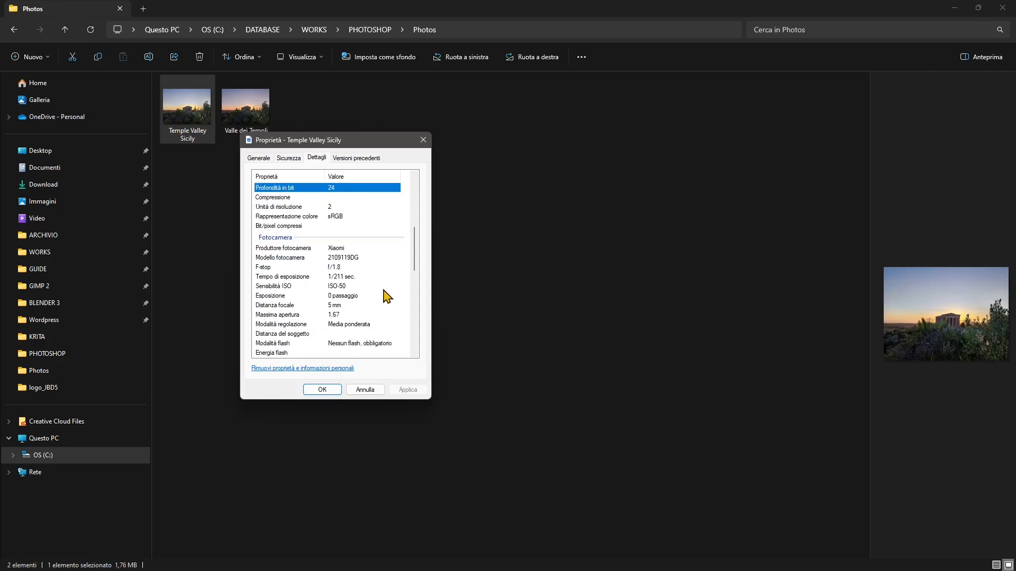
click(334, 217)
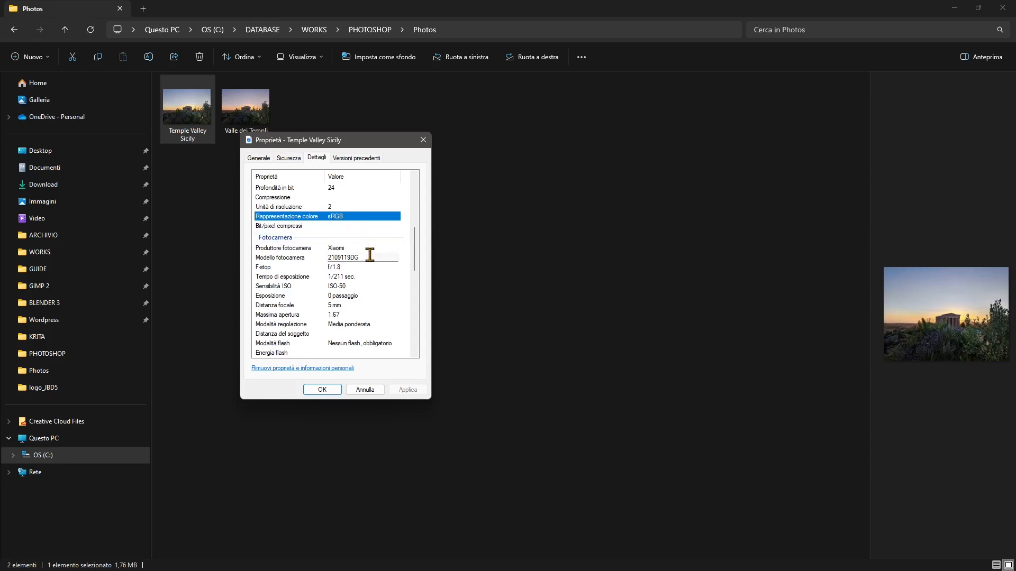
scroll(360, 238, down, 1)
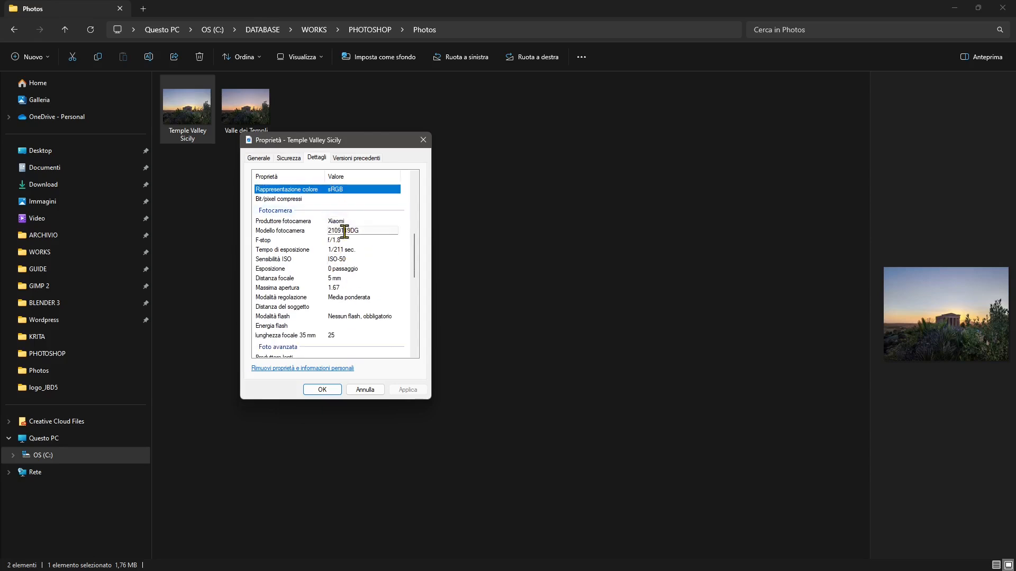
scroll(347, 254, down, 2)
scroll(332, 227, up, 1)
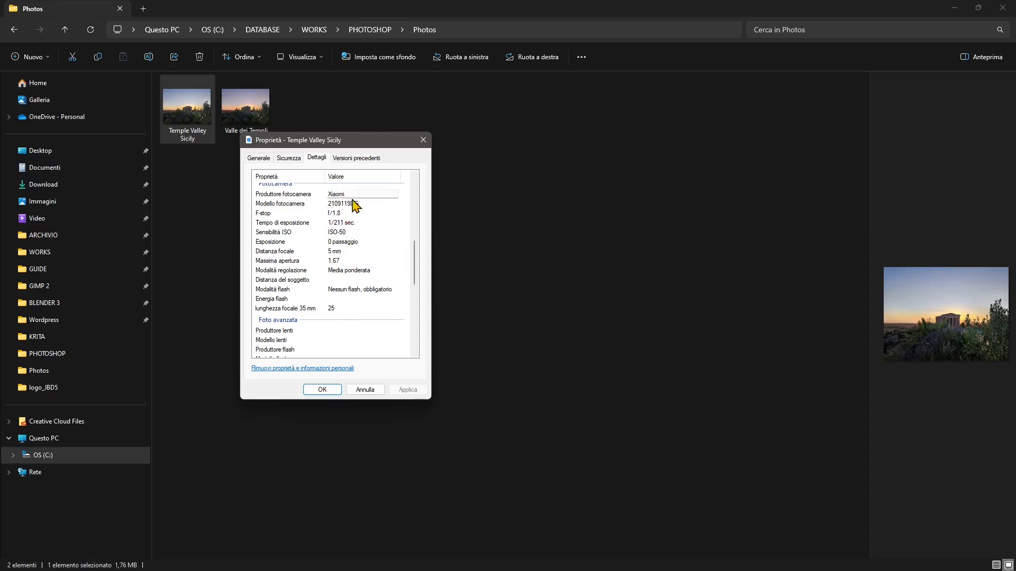
click(424, 140)
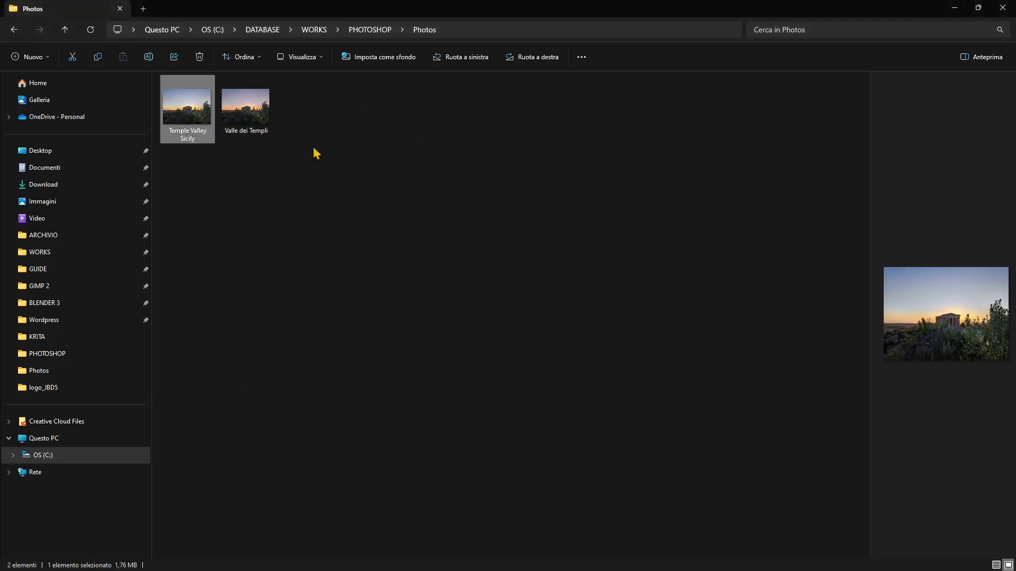
Close the Photos folder window, return to Photoshop and shift the contextual task bar slightly further below the canvas.
double_click(527, 7)
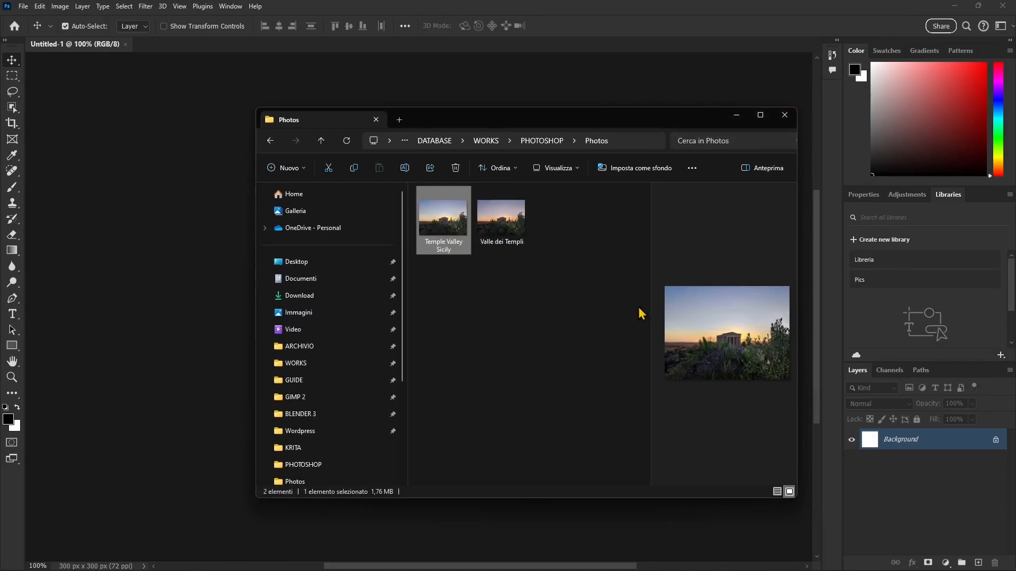
click(513, 232)
click(473, 232)
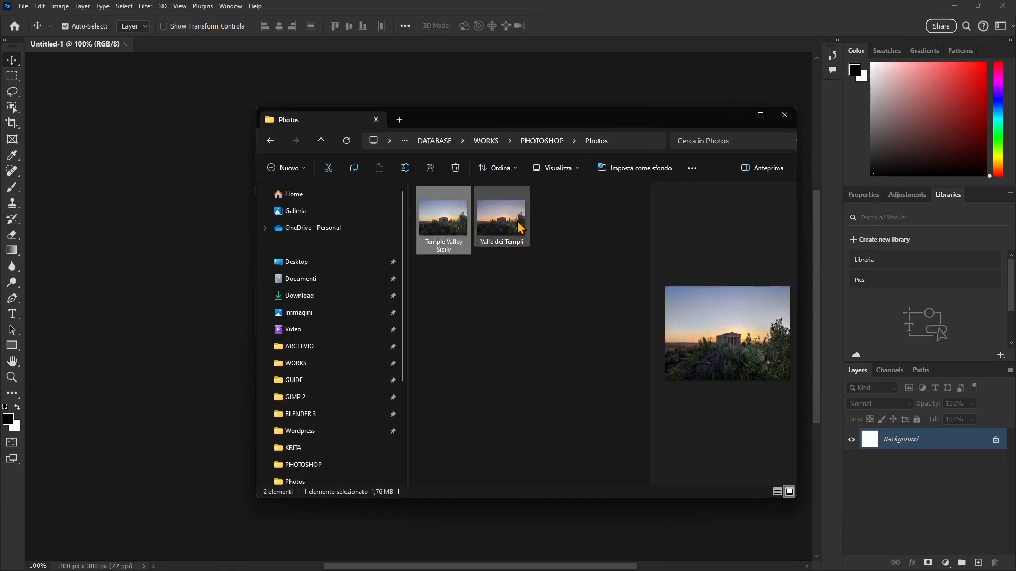
click(781, 116)
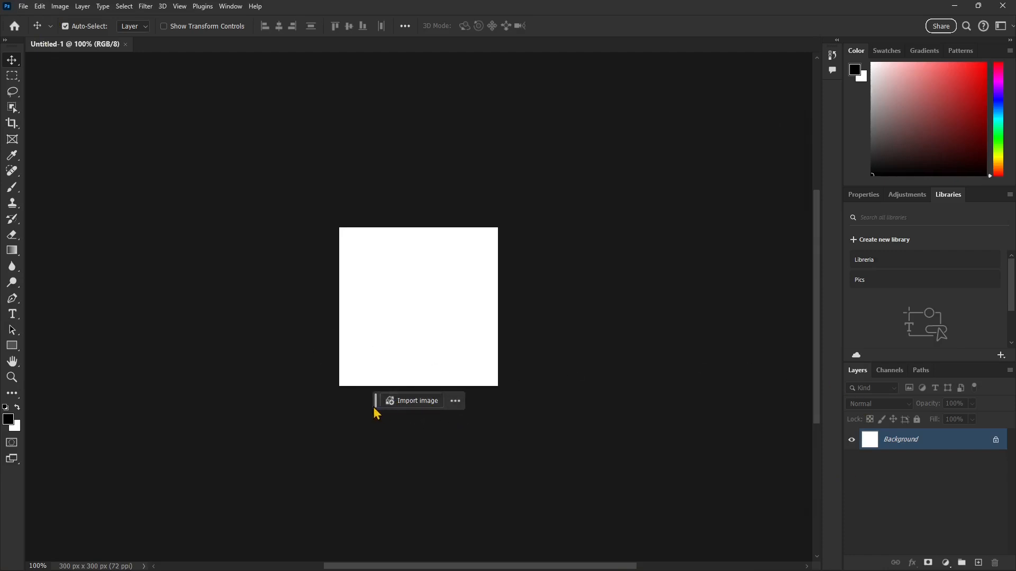
mouse_move(376, 408)
mouse_down()
mouse_move(385, 421)
mouse_move(352, 430)
mouse_move(371, 409)
mouse_up()
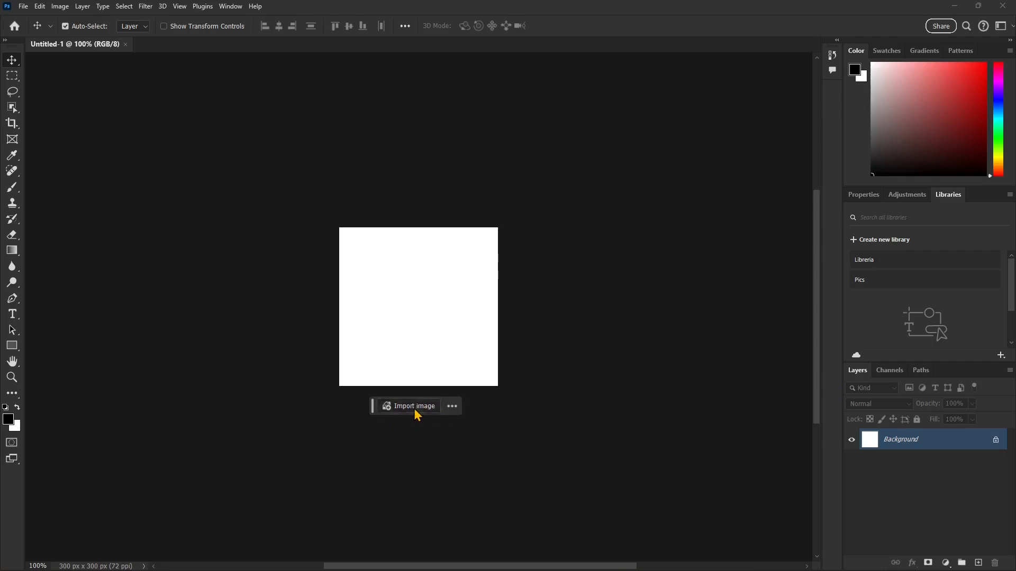
Place the Temple Valley Sicily image from the Photos folder as an embedded image in the document.
click(416, 406)
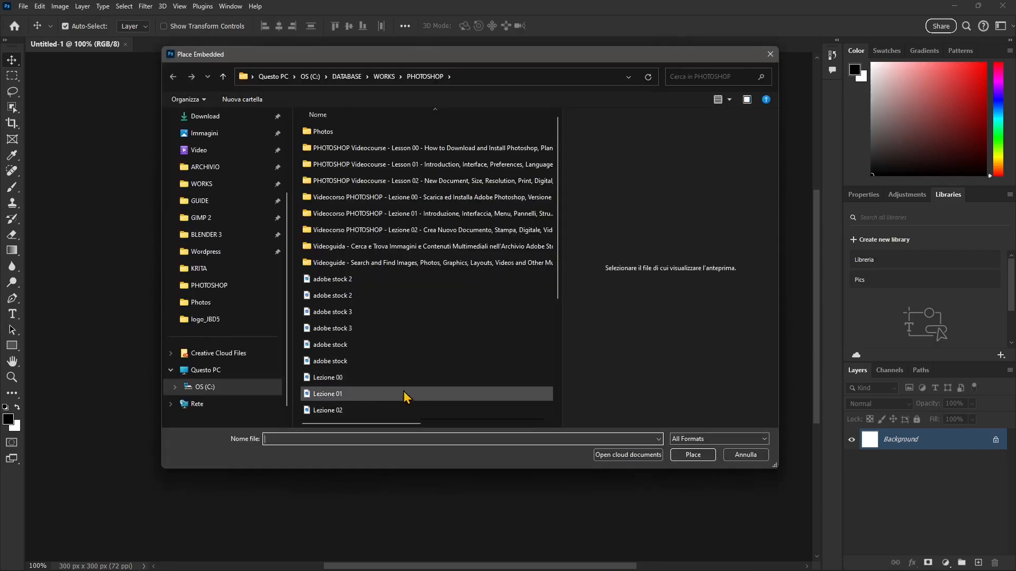
double_click(324, 131)
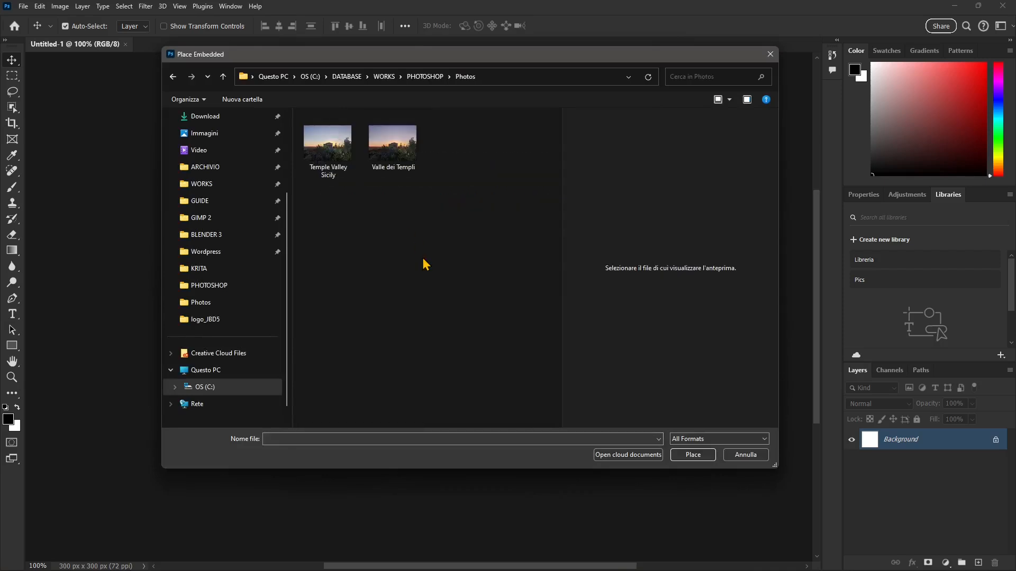
click(328, 144)
click(692, 455)
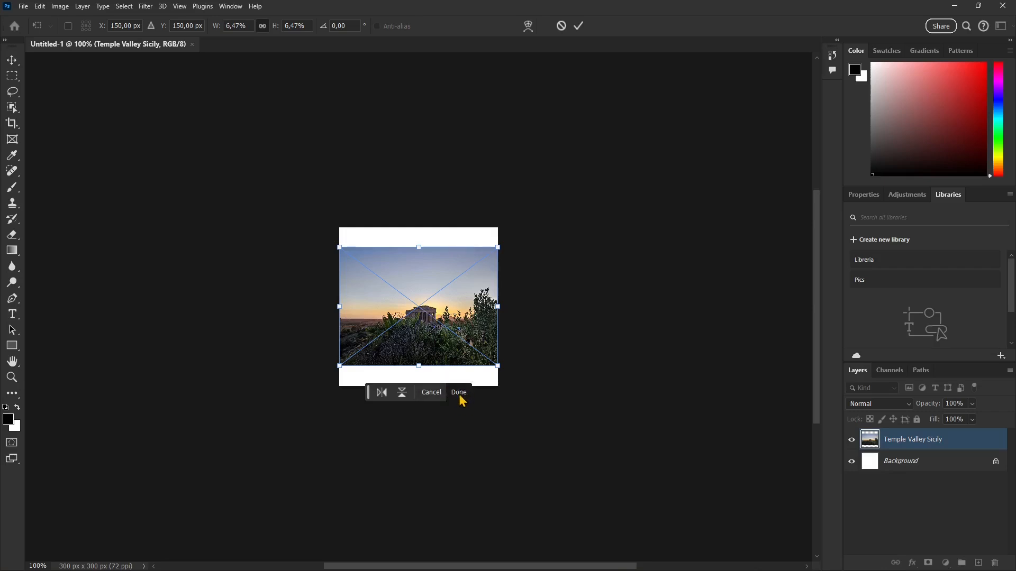
Flip the placed photo vertically and back, flip it horizontally and back, and commit the placement.
click(402, 392)
click(402, 393)
click(381, 394)
click(380, 395)
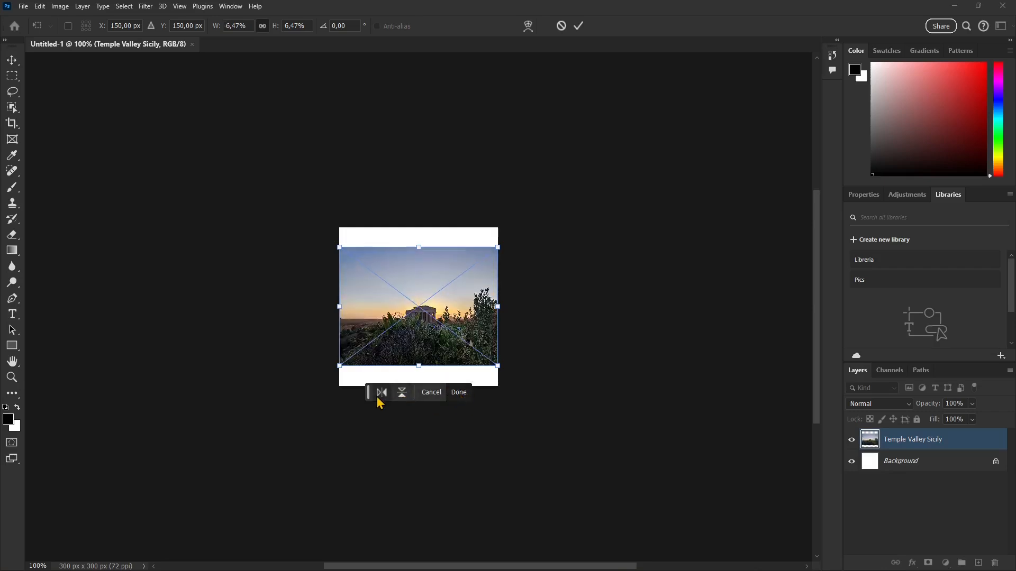
click(459, 394)
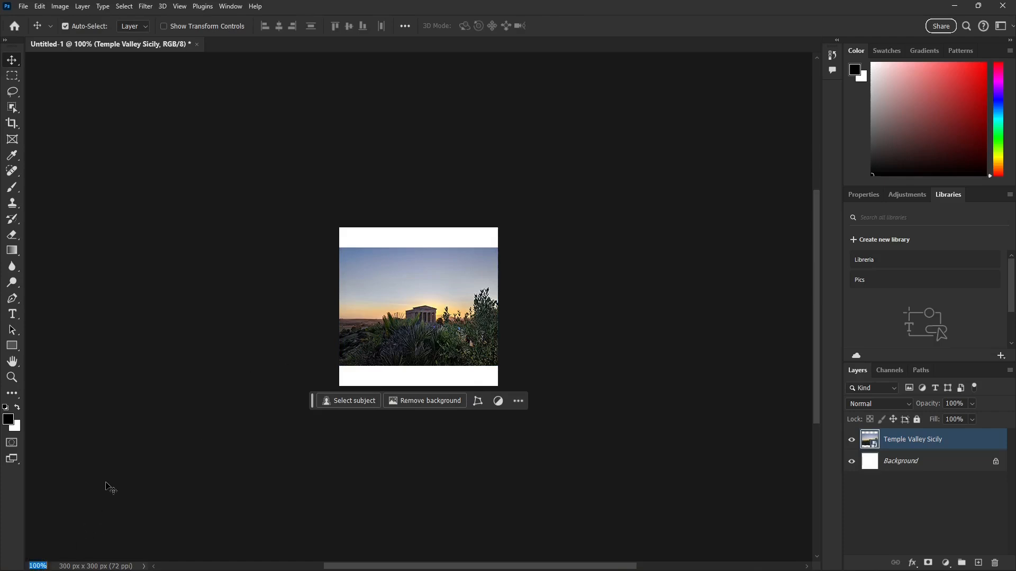
Set the document zoom to 200% and move the contextual task bar off the photo, below the canvas.
text(200)
key(Return)
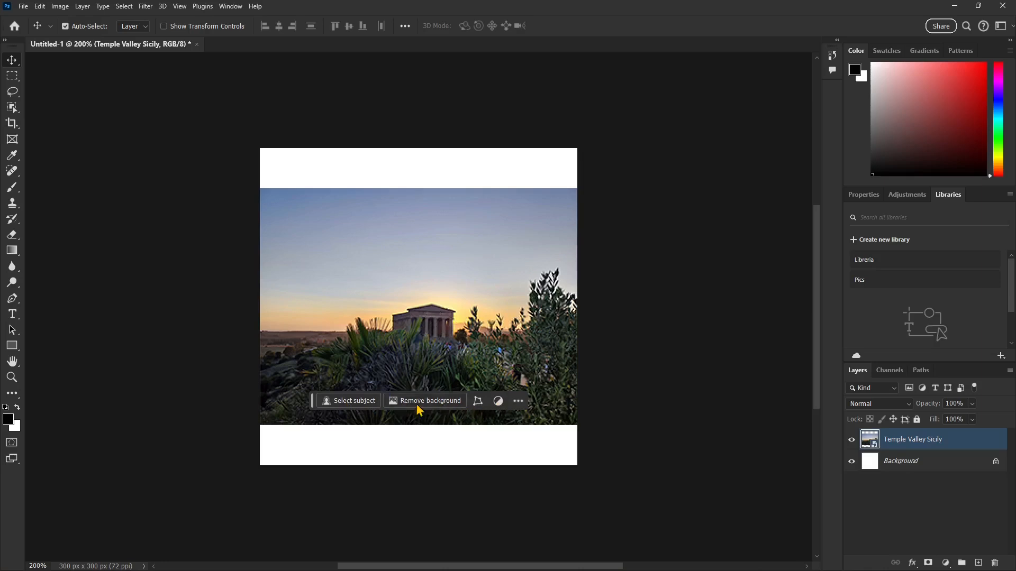
drag(313, 407, 317, 497)
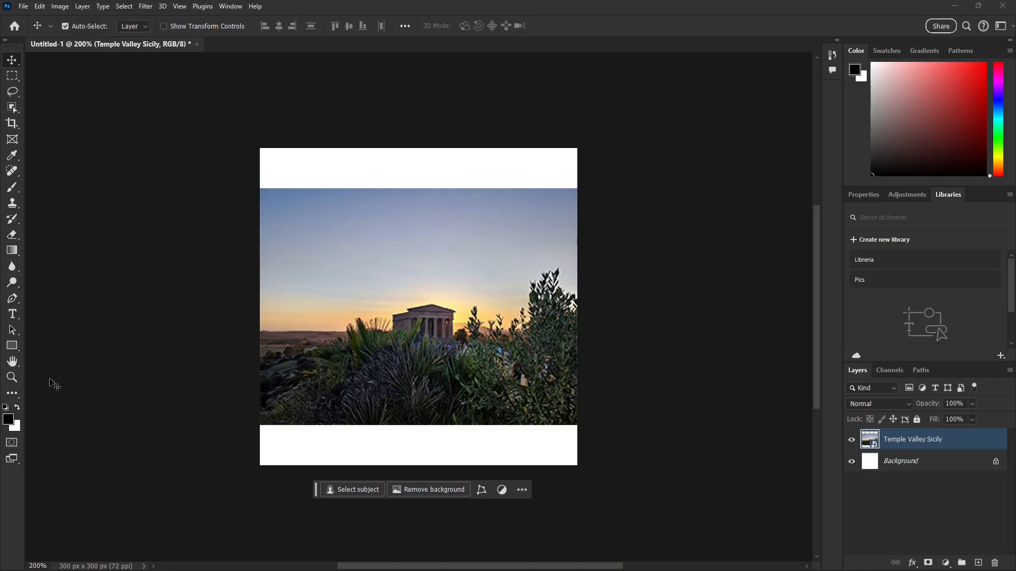
With the Zoom tool, magnify the temple to 600% to examine its detail and zoom back out to 200%.
click(11, 380)
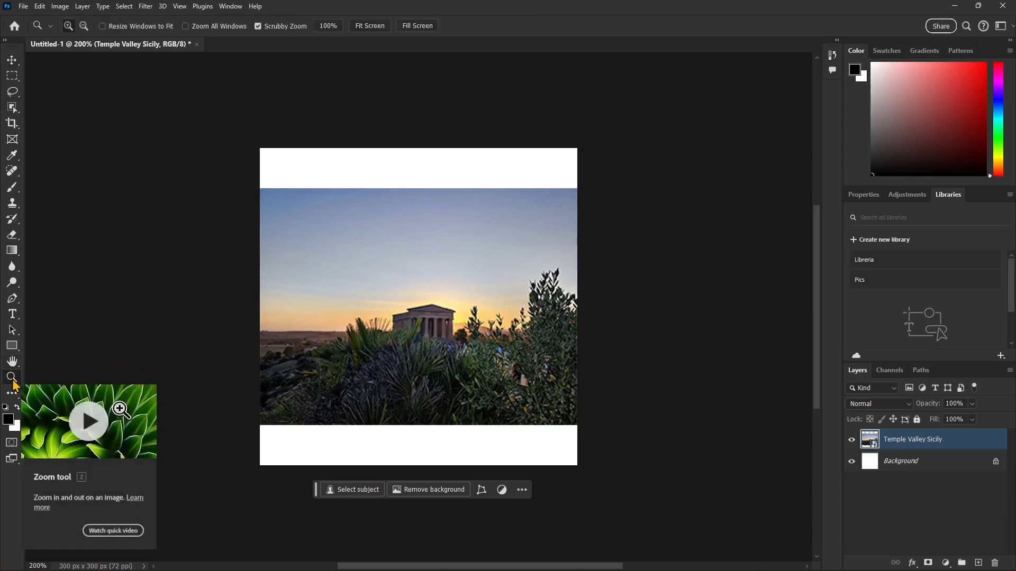
click(413, 332)
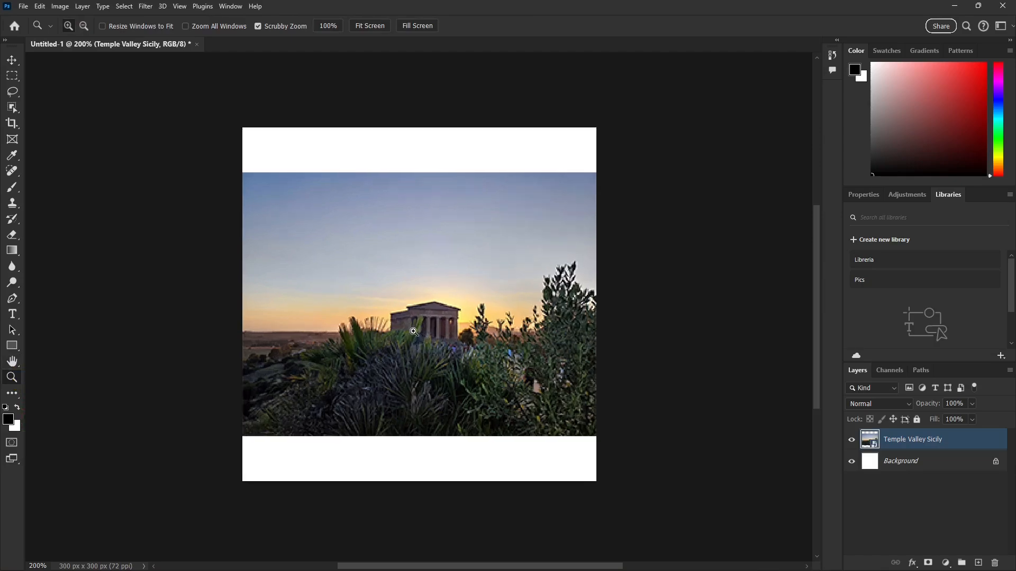
click(413, 332)
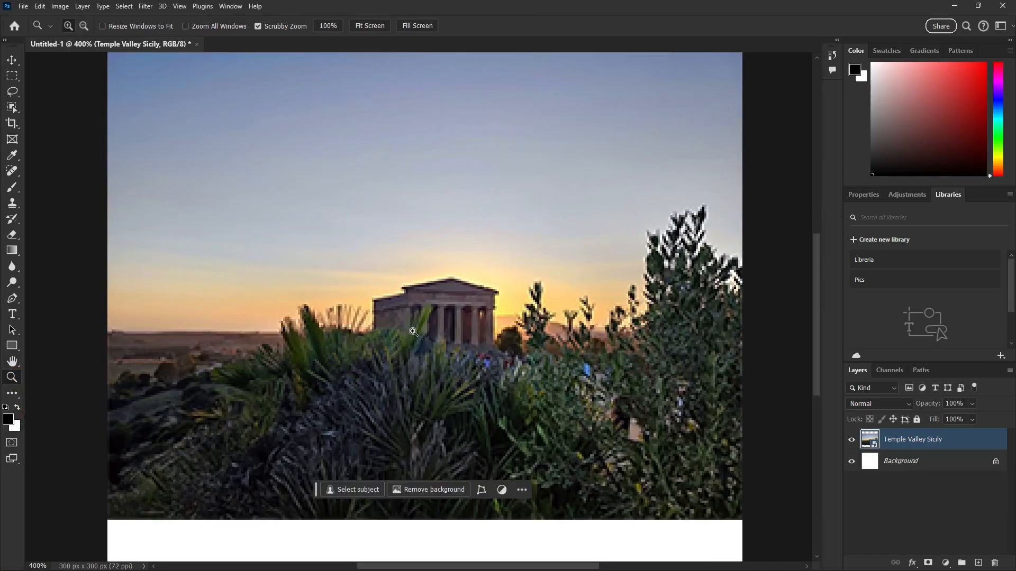
click(423, 312)
click(422, 312)
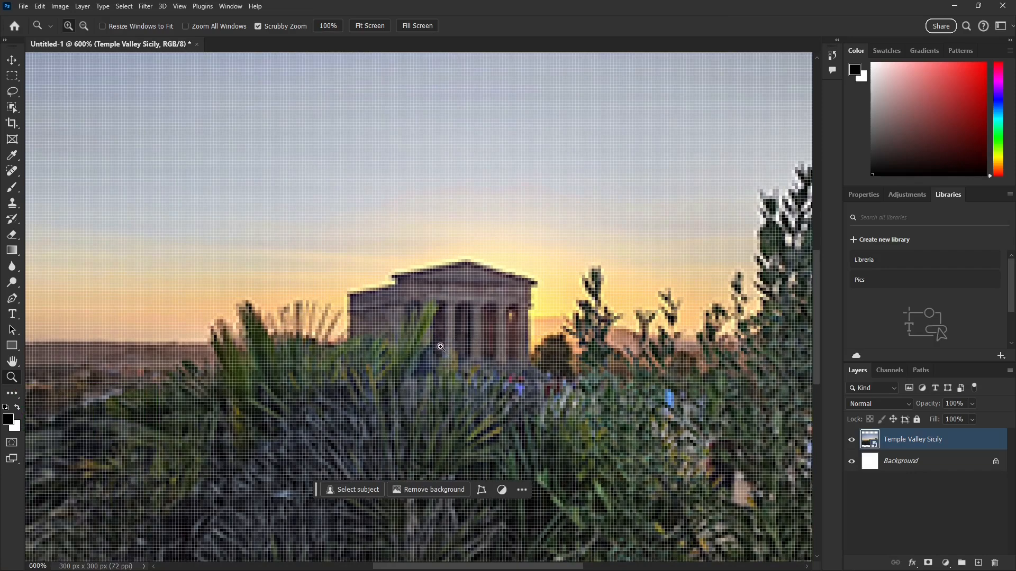
key(alt)
key(alt)
alt+click(445, 351)
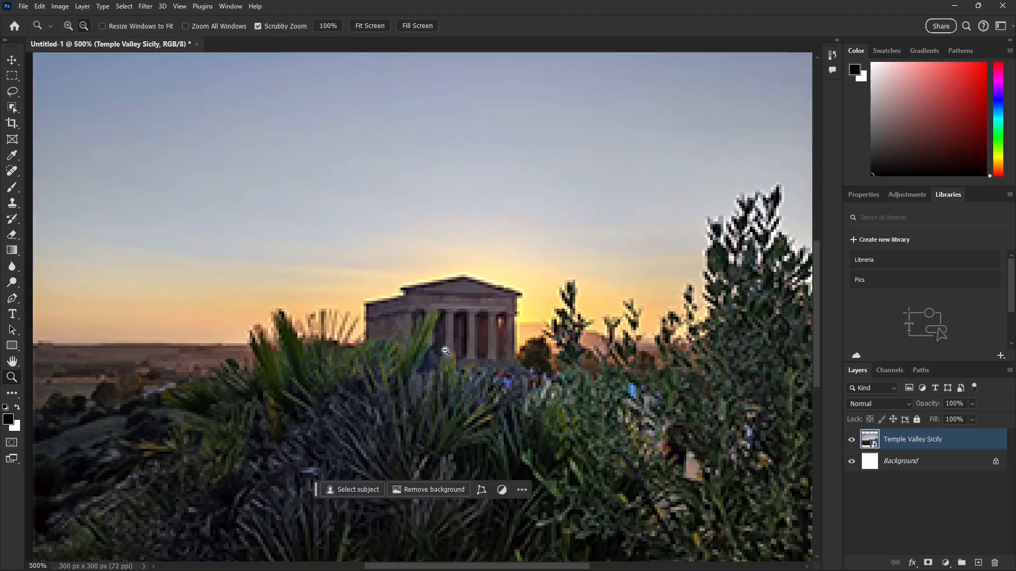
alt+click(446, 351)
alt+click(446, 351)
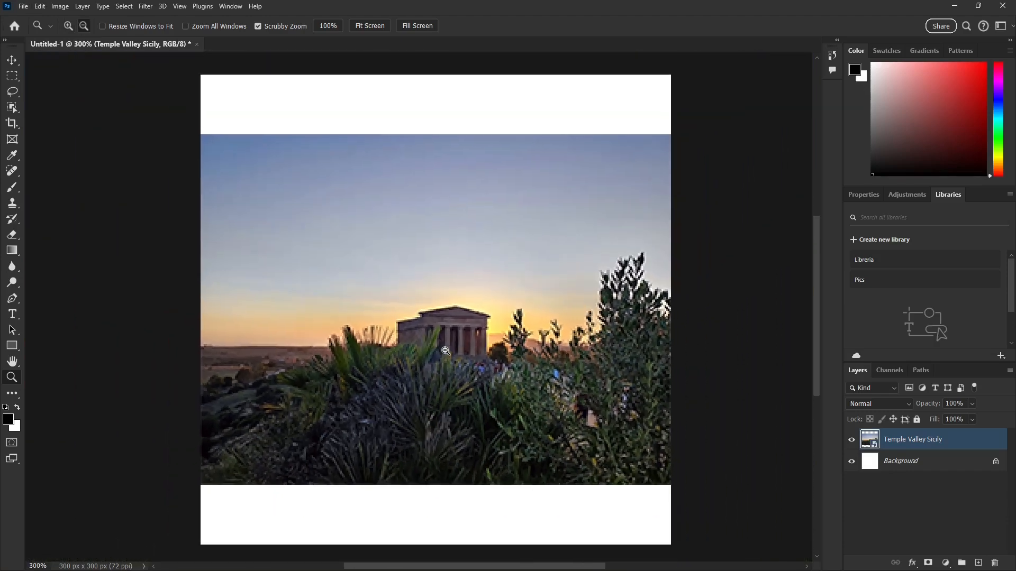
alt+click(445, 351)
Magnify the temple to 1200% to inspect its individual pixels and zoom back out to 300%.
click(445, 351)
click(445, 351)
click(445, 352)
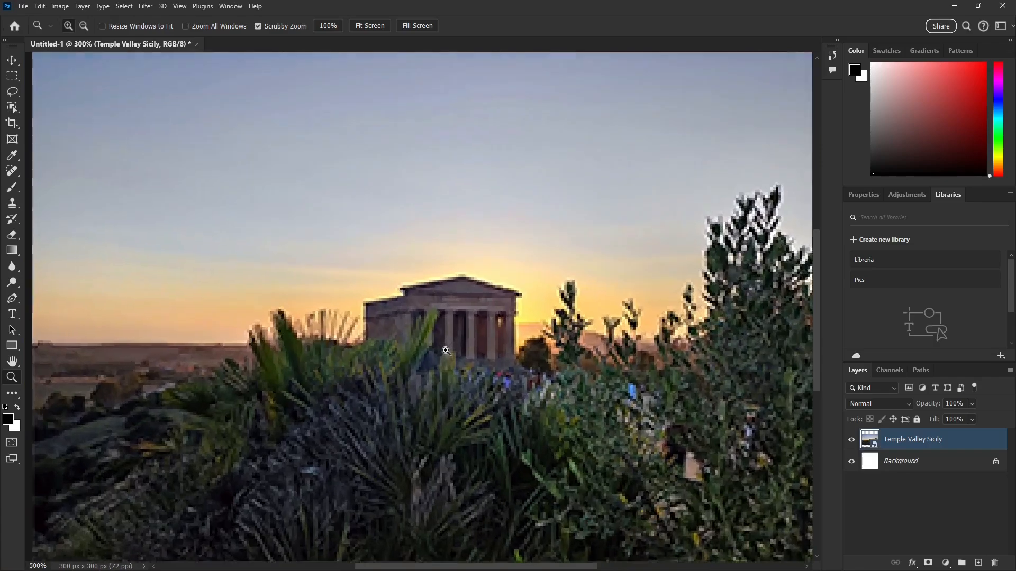
click(445, 351)
click(446, 352)
click(446, 351)
click(445, 351)
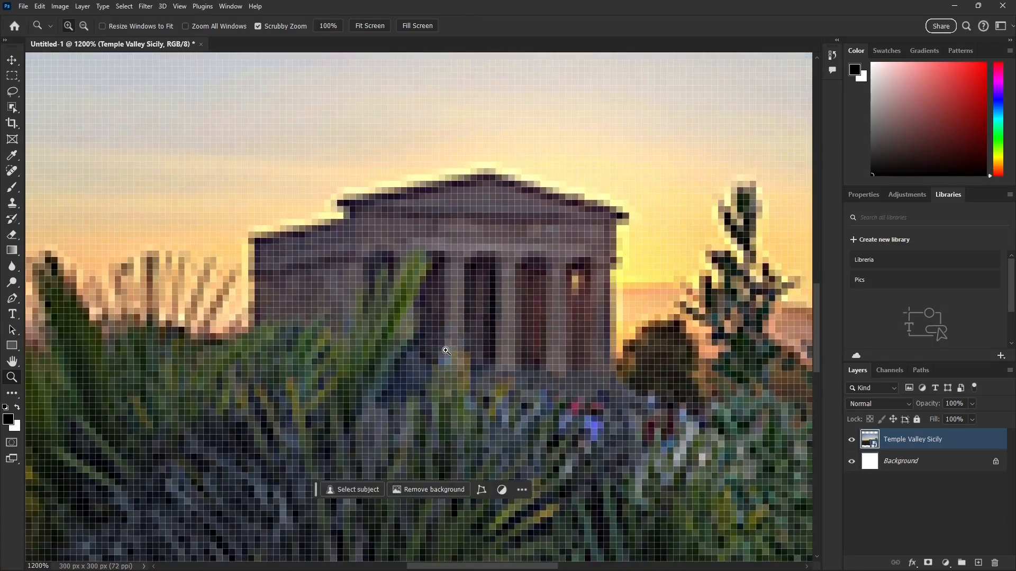
key(alt)
alt+click(445, 351)
alt+click(446, 352)
alt+click(446, 352)
alt+click(445, 352)
alt+click(446, 351)
alt+click(445, 351)
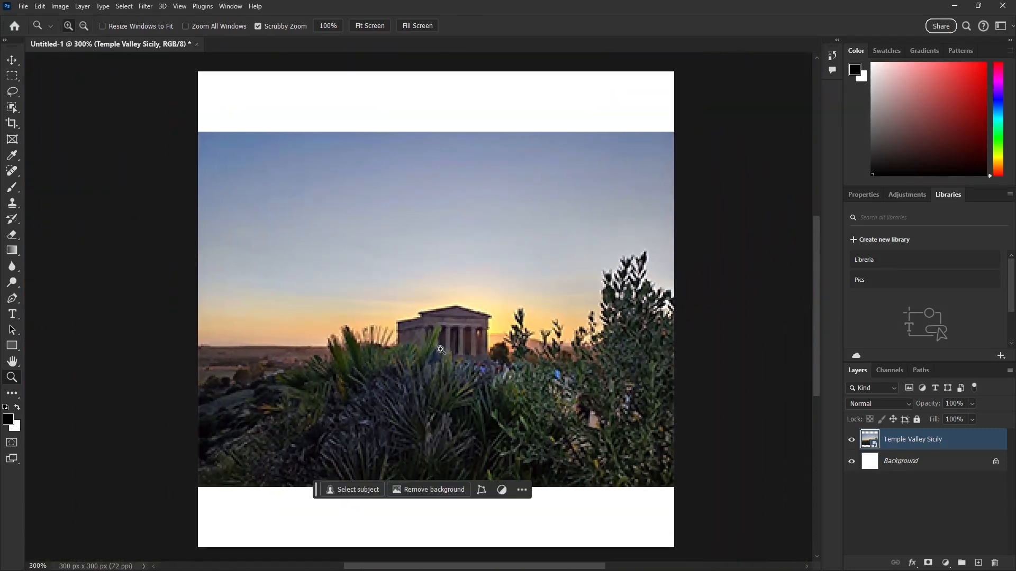
Activate the Move tool and examine the photo around the temple at several magnifications between about 200% and 440%.
click(12, 61)
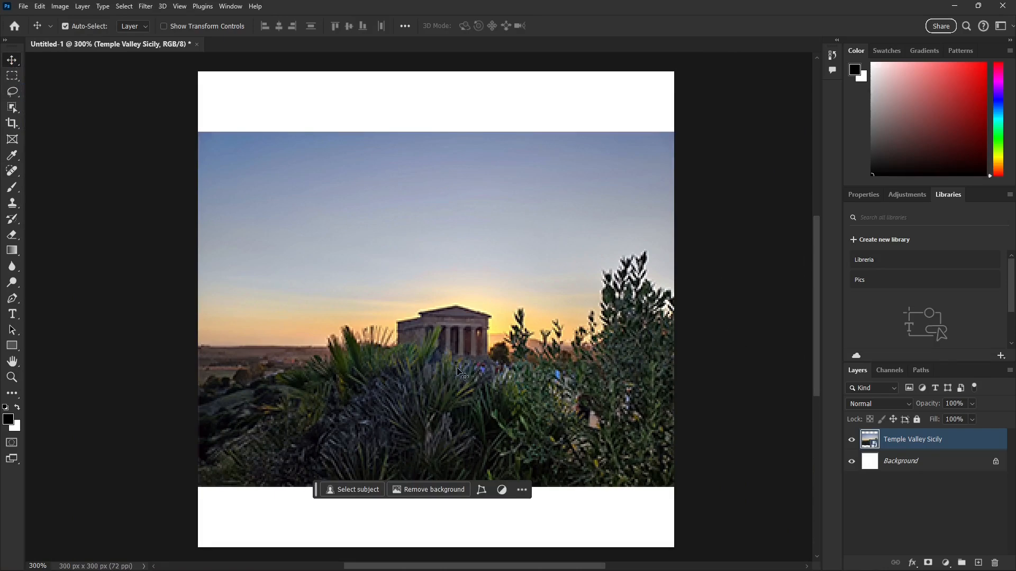
scroll(455, 367, down, 4)
scroll(449, 357, up, 5)
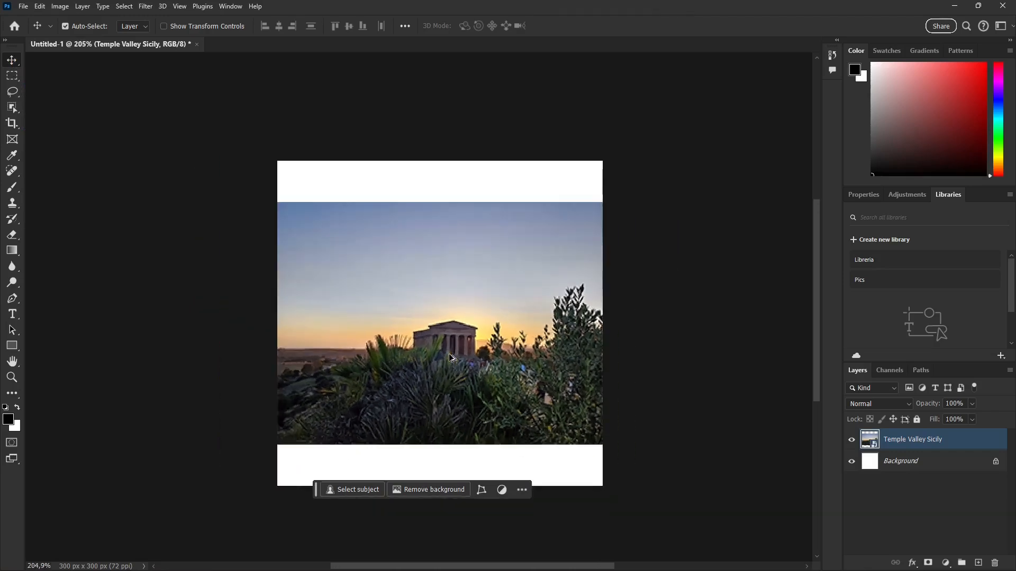
scroll(448, 353, up, 1)
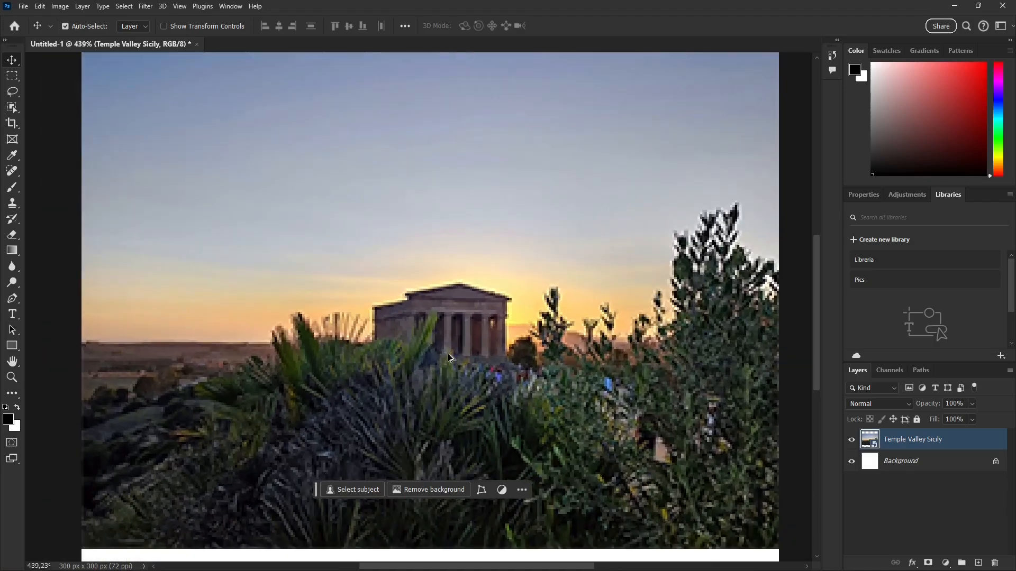
scroll(447, 354, down, 3)
scroll(447, 354, up, 1)
scroll(448, 354, up, 1)
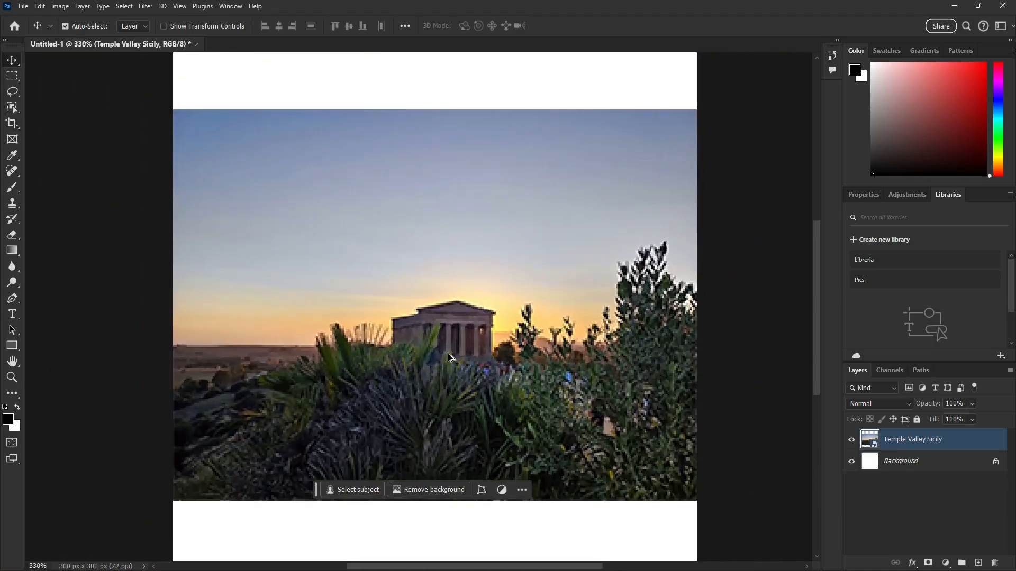
scroll(448, 354, down, 2)
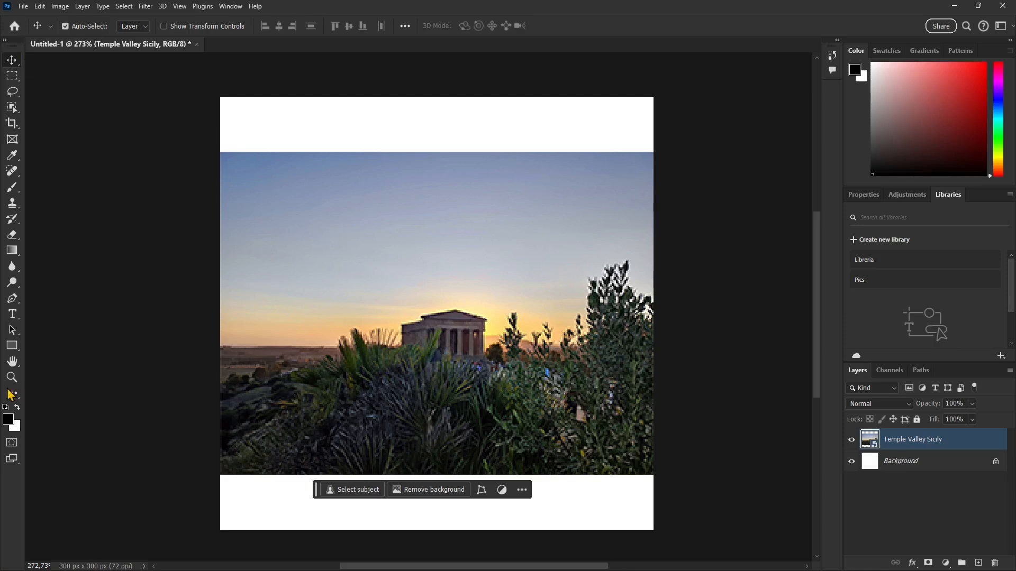
right_click(401, 335)
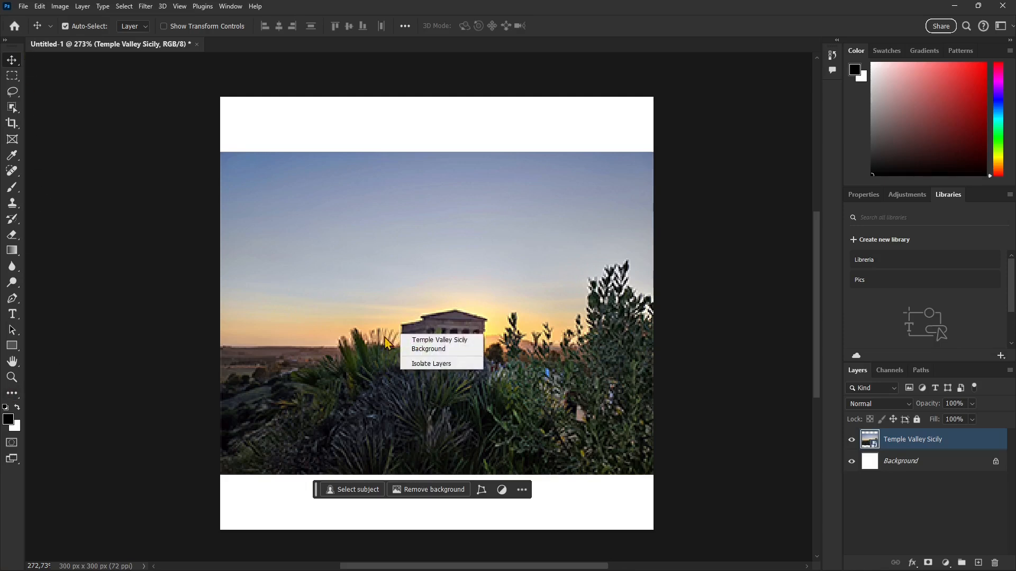
click(177, 262)
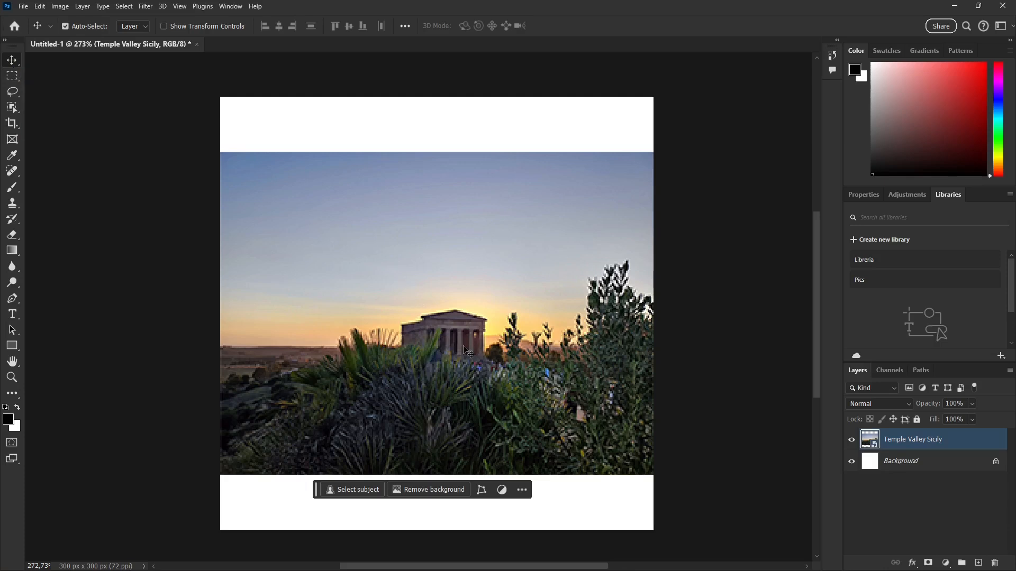
Create two offset copies of the temple photo layer and shift the second copy down and left over the others.
drag(463, 347, 377, 388)
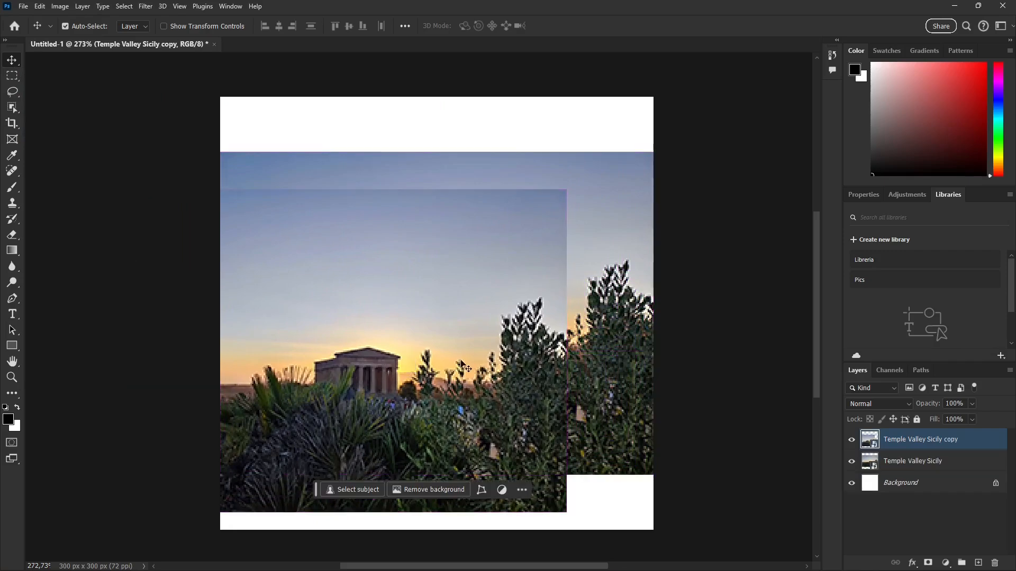
drag(461, 365, 641, 255)
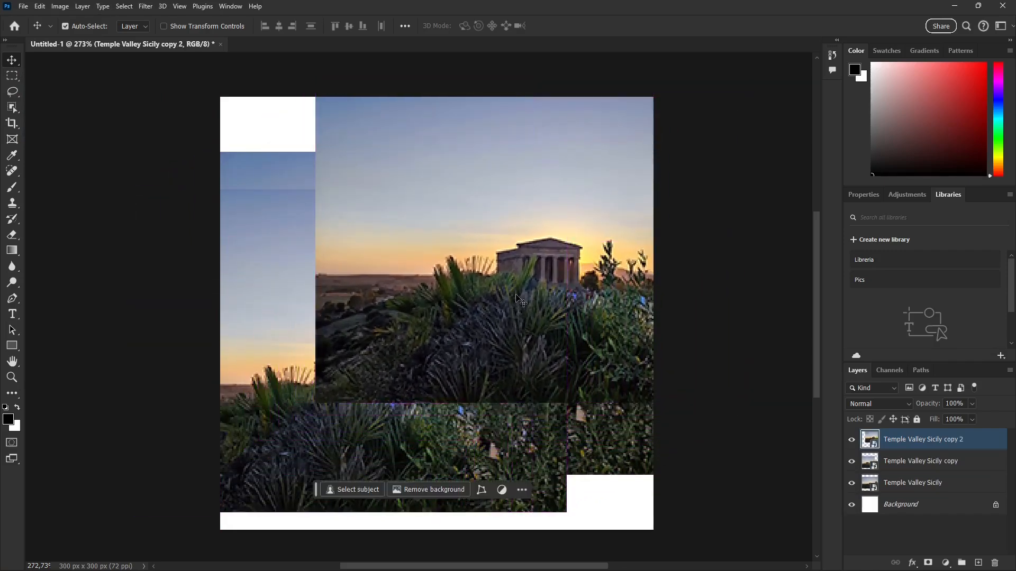
drag(532, 315, 456, 373)
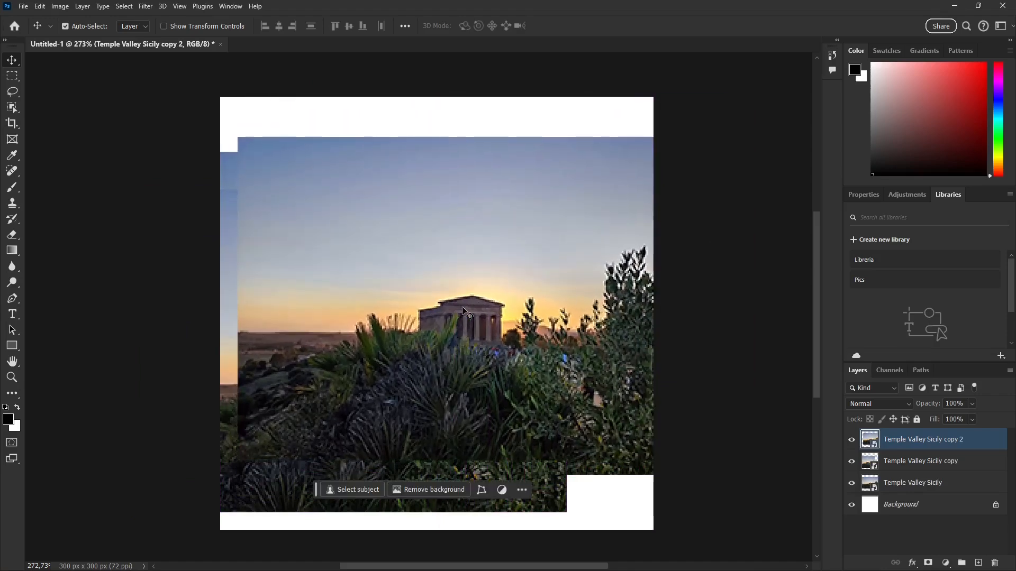
Pan across the document with the Hand tool, inspect the temple area at about 585%, and return to the Move tool.
scroll(463, 310, up, 1)
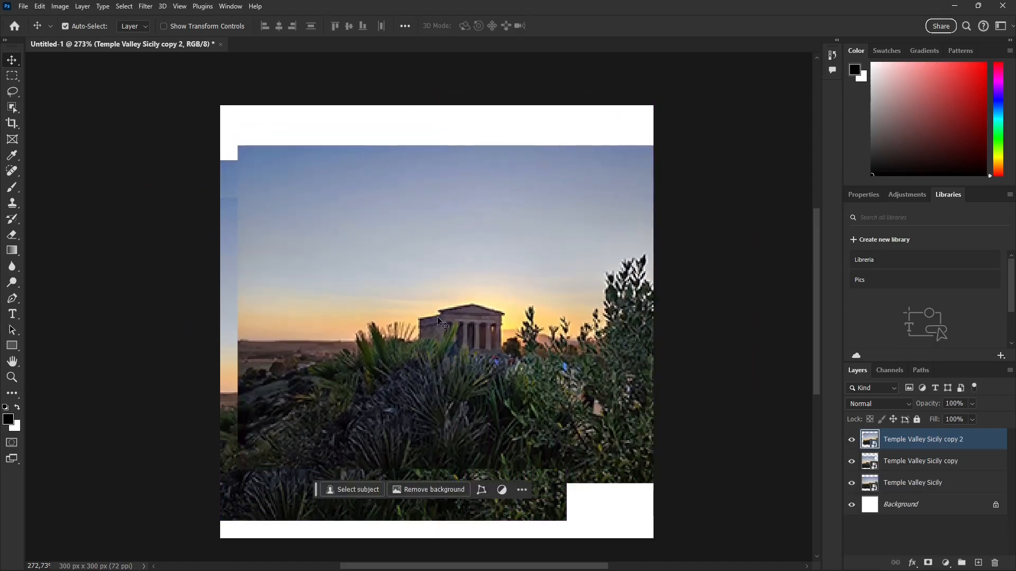
click(12, 363)
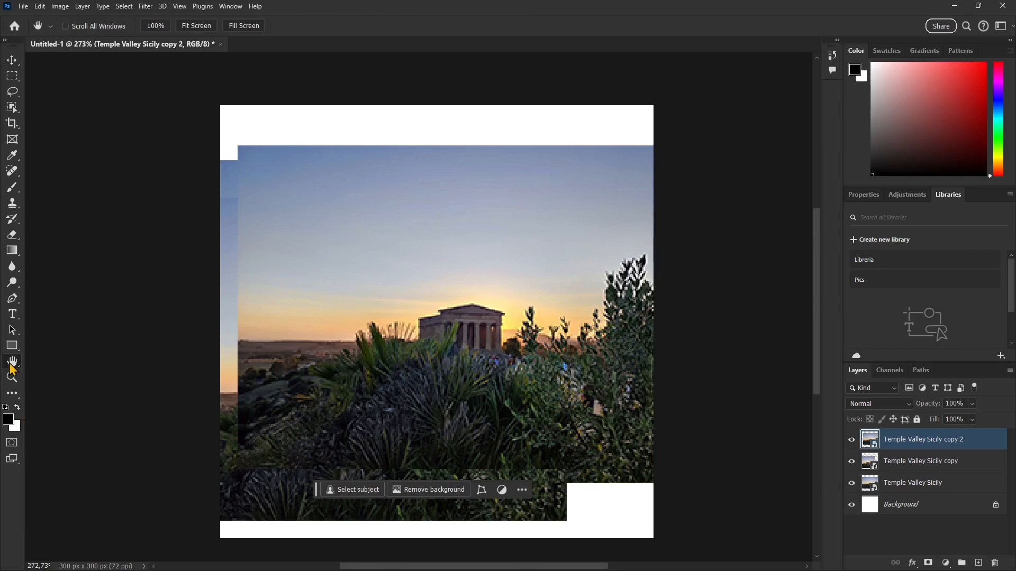
mouse_move(430, 316)
mouse_down()
mouse_move(251, 316)
mouse_move(509, 336)
mouse_move(504, 225)
mouse_move(533, 301)
mouse_move(668, 320)
mouse_move(662, 207)
mouse_move(305, 210)
mouse_move(335, 391)
mouse_move(546, 243)
mouse_move(579, 366)
mouse_move(32, 306)
mouse_move(348, 250)
mouse_move(432, 351)
mouse_move(425, 328)
mouse_up()
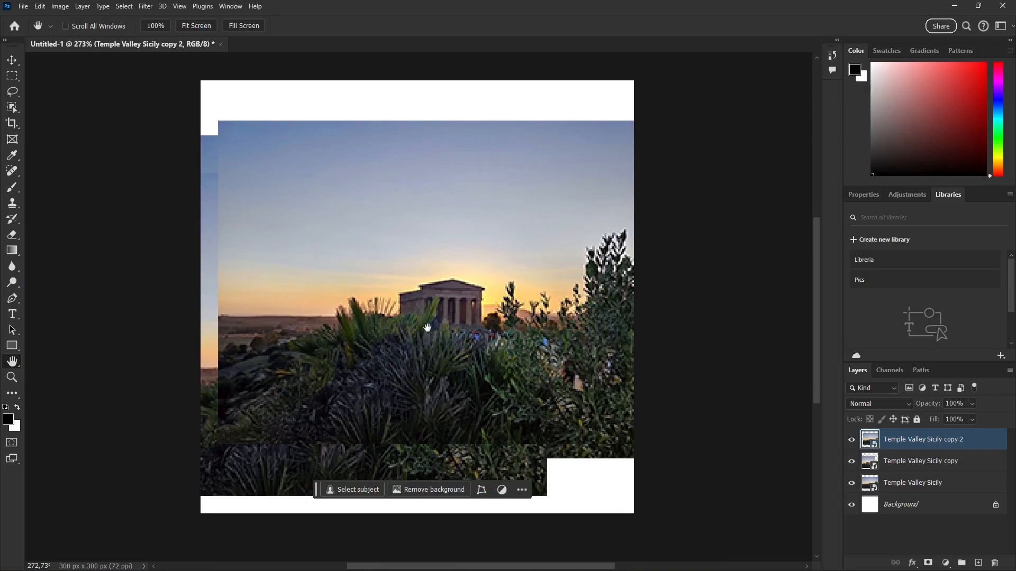
scroll(428, 328, up, 8)
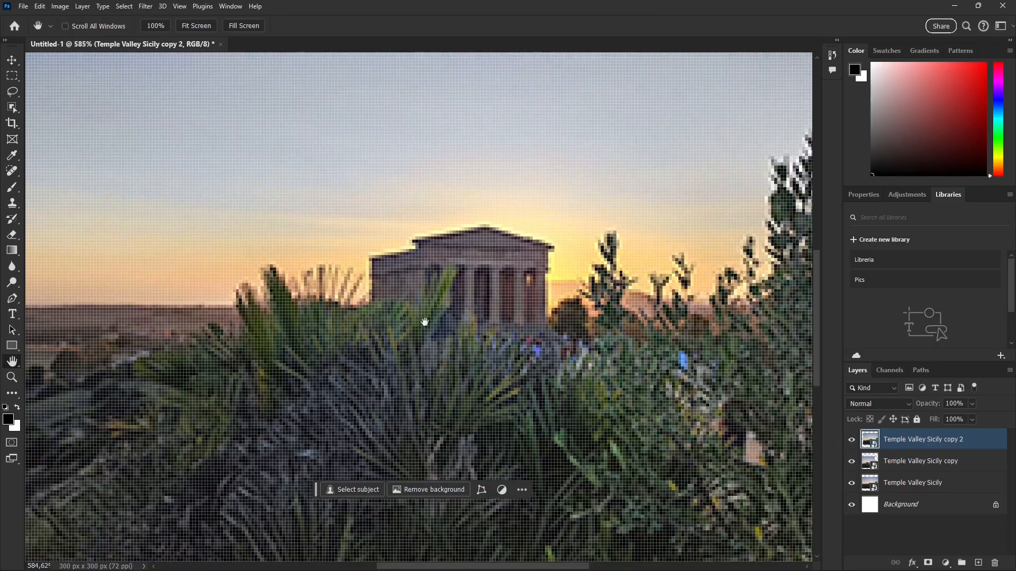
drag(461, 334, 435, 326)
click(12, 59)
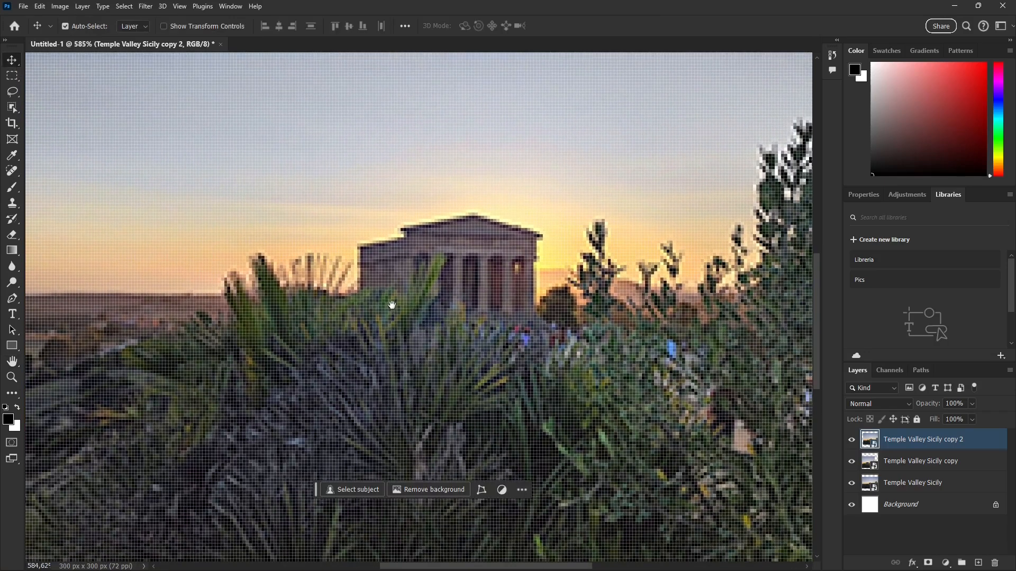
Pan over the temple area, zoom out to about 363%, and scroll vertically through the document to examine the overlapping photos.
drag(418, 323, 392, 278)
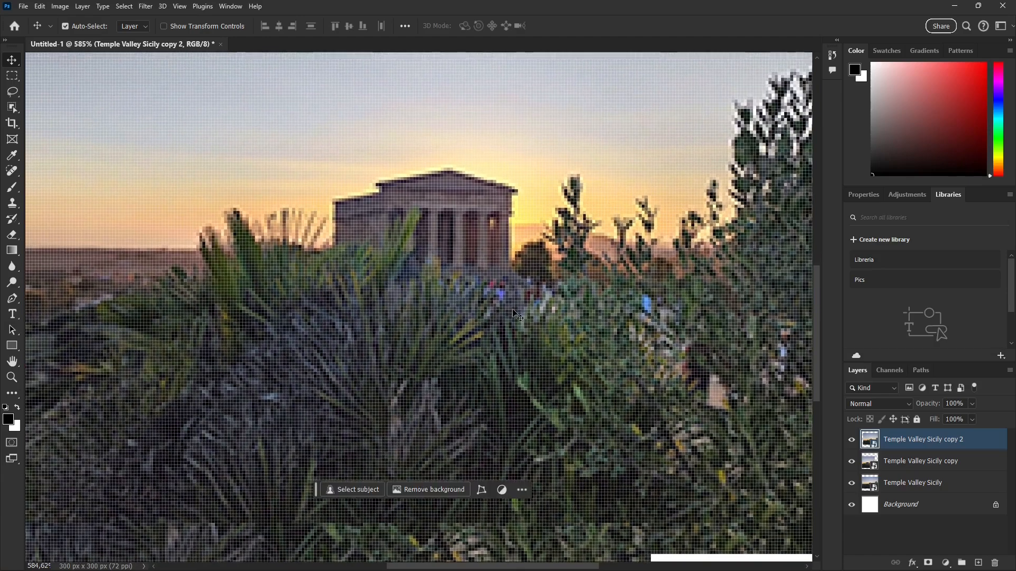
scroll(449, 333, down, 5)
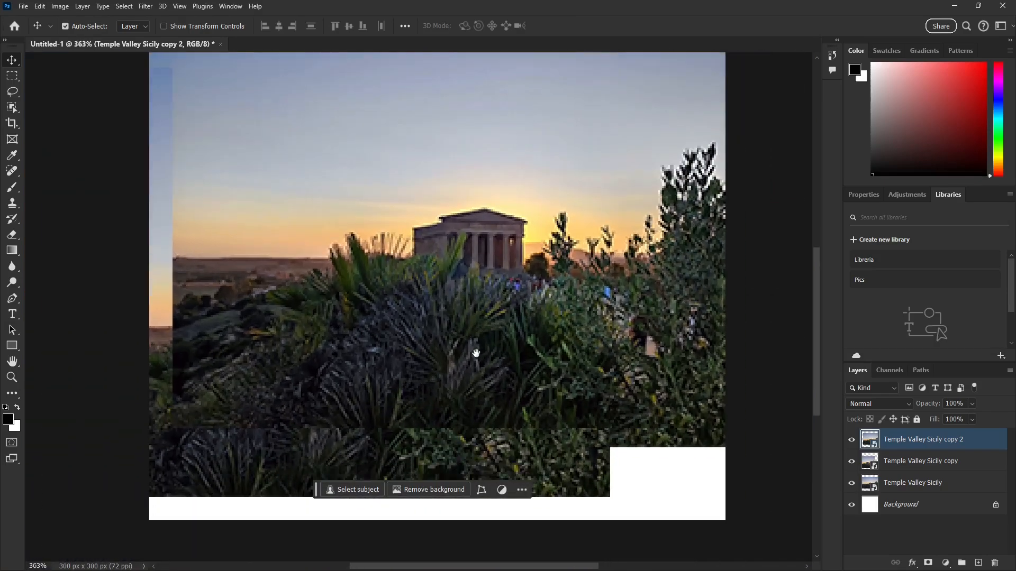
scroll(468, 354, up, 3)
scroll(469, 353, down, 3)
scroll(468, 352, up, 2)
scroll(465, 351, down, 2)
scroll(465, 350, down, 1)
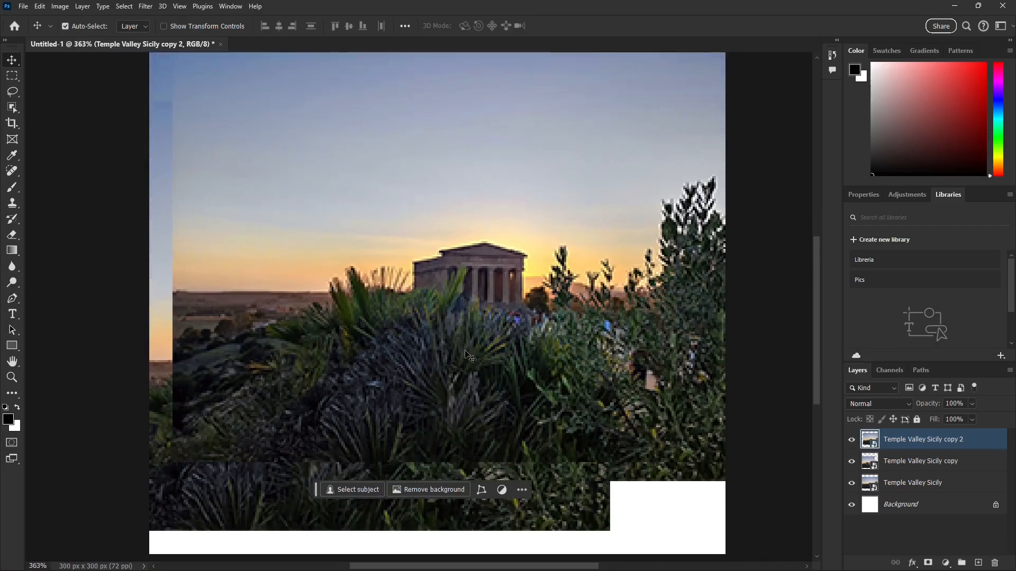
scroll(467, 351, down, 2)
scroll(468, 351, up, 2)
scroll(469, 354, down, 10)
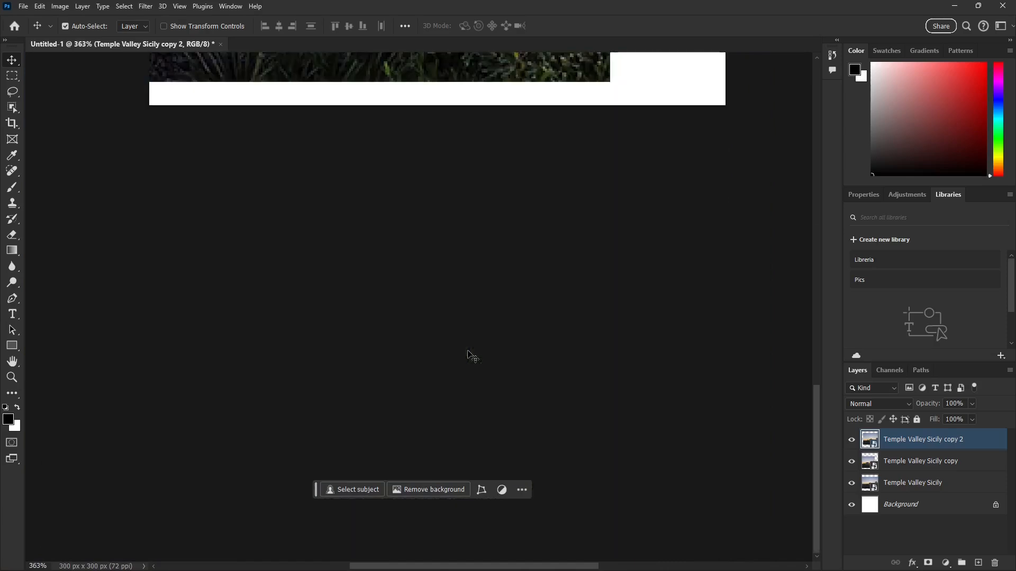
scroll(470, 354, up, 20)
scroll(469, 354, down, 10)
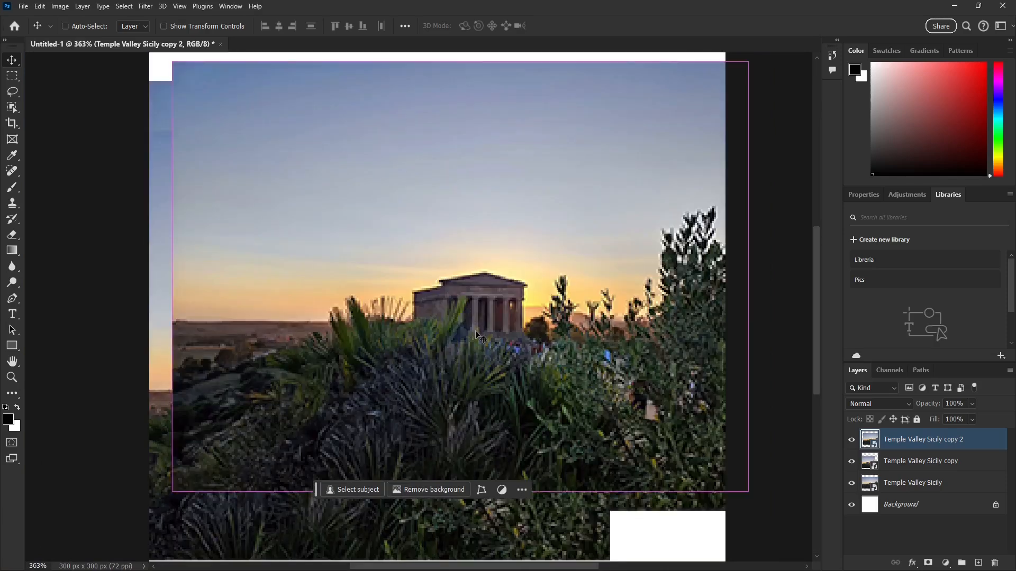
Scroll horizontally across the overlapping temple photos and zoom out to 300% to view the whole canvas.
scroll(467, 311, right, 5)
scroll(479, 334, left, 3)
scroll(478, 335, left, 4)
scroll(478, 336, right, 4)
scroll(480, 336, left, 4)
scroll(481, 337, right, 1)
scroll(481, 337, left, 2)
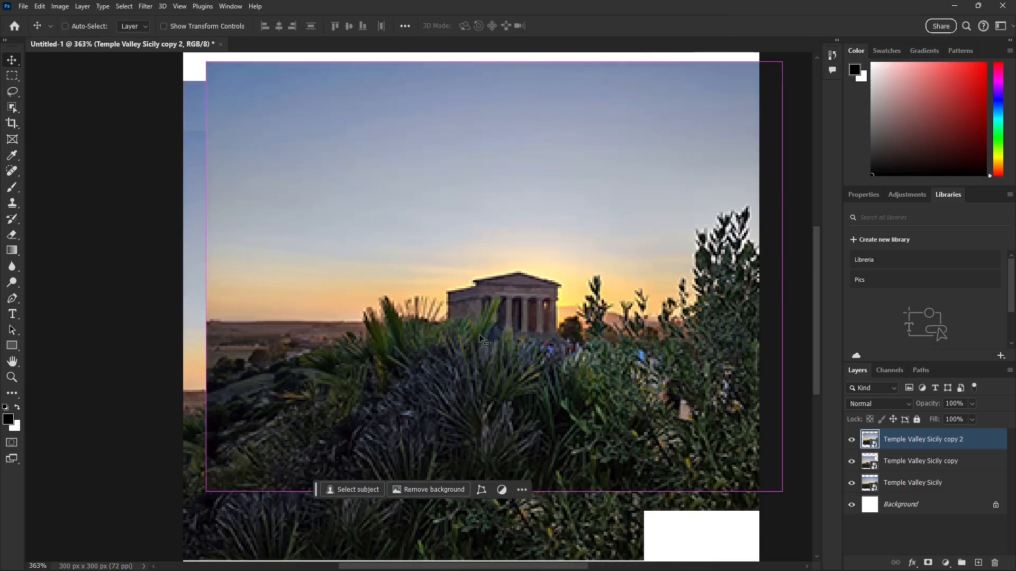
scroll(481, 337, right, 3)
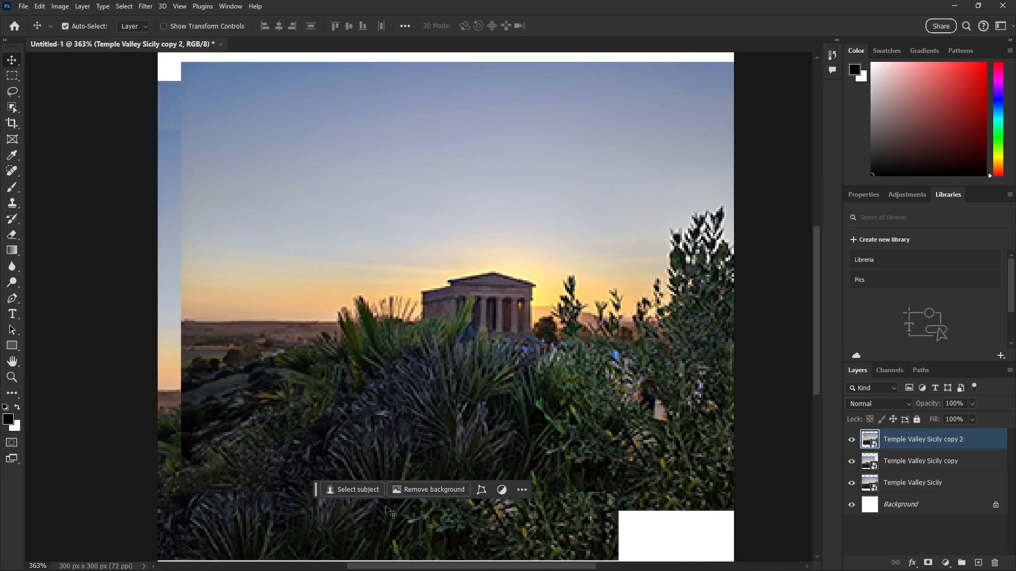
scroll(429, 380, down, 2)
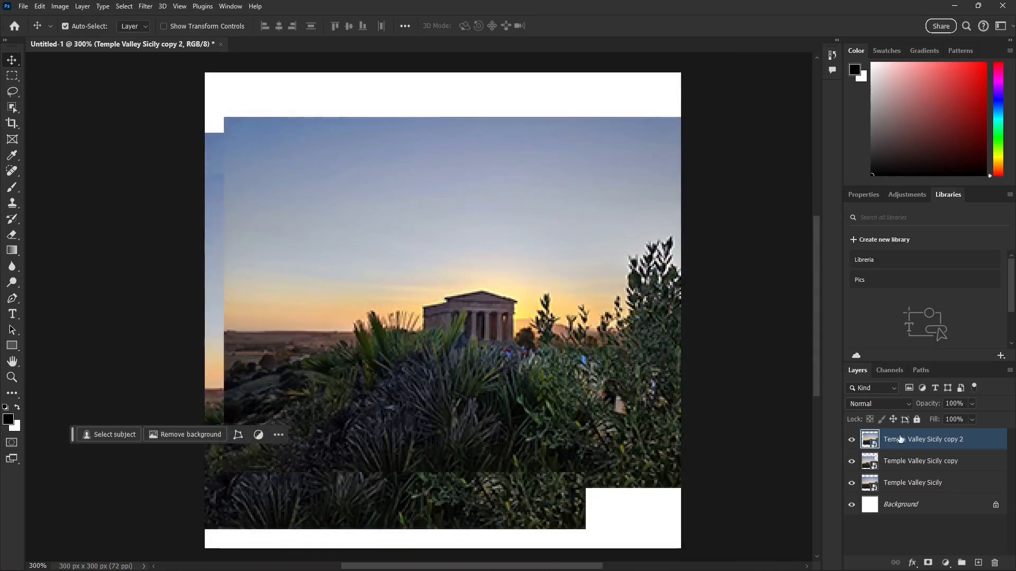
Move the topmost temple photo copy slightly down and left, and go through the photo layers, ending on Temple Valley Sicily copy 2.
drag(484, 299, 423, 321)
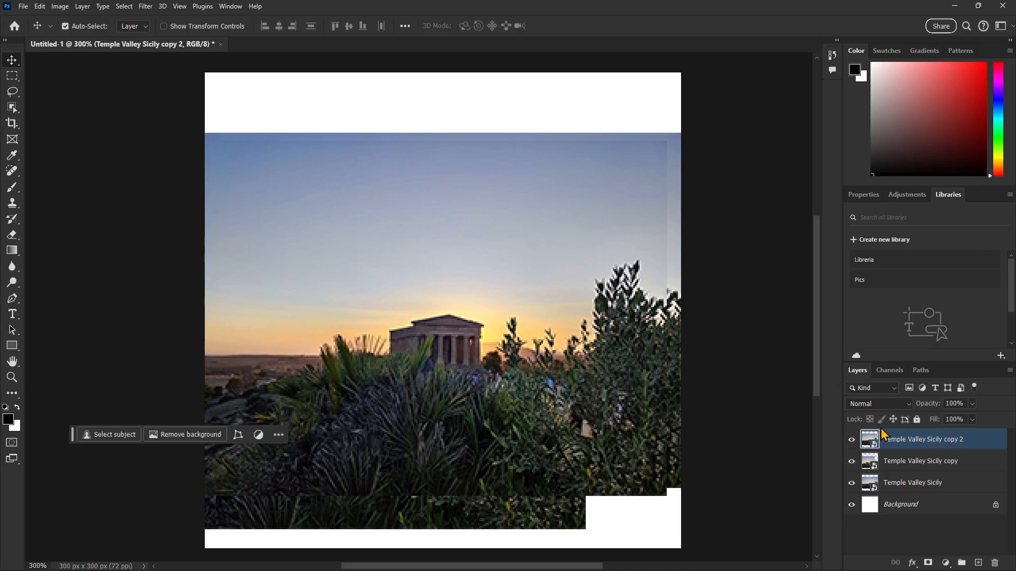
click(901, 459)
click(903, 484)
click(908, 465)
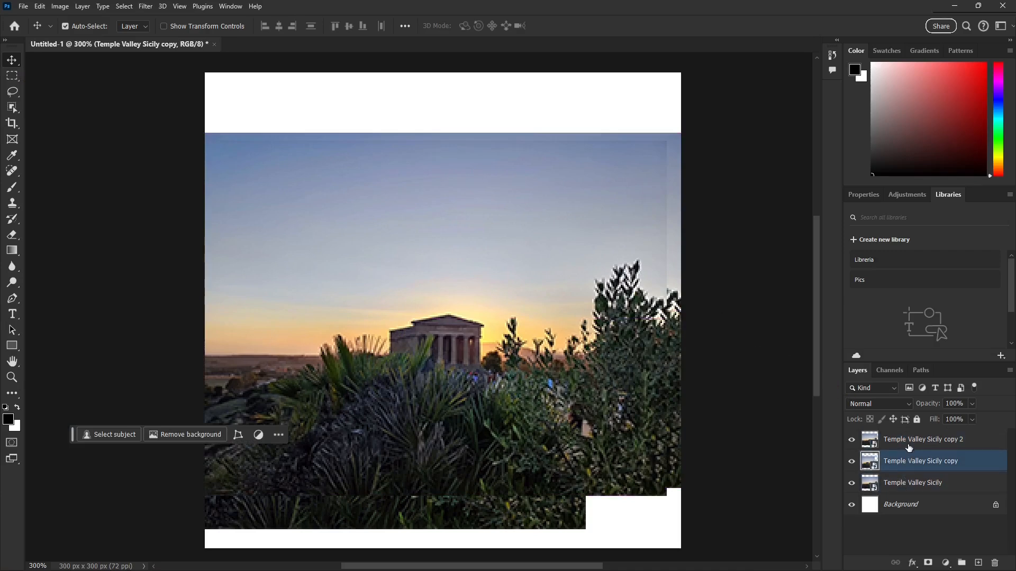
click(907, 447)
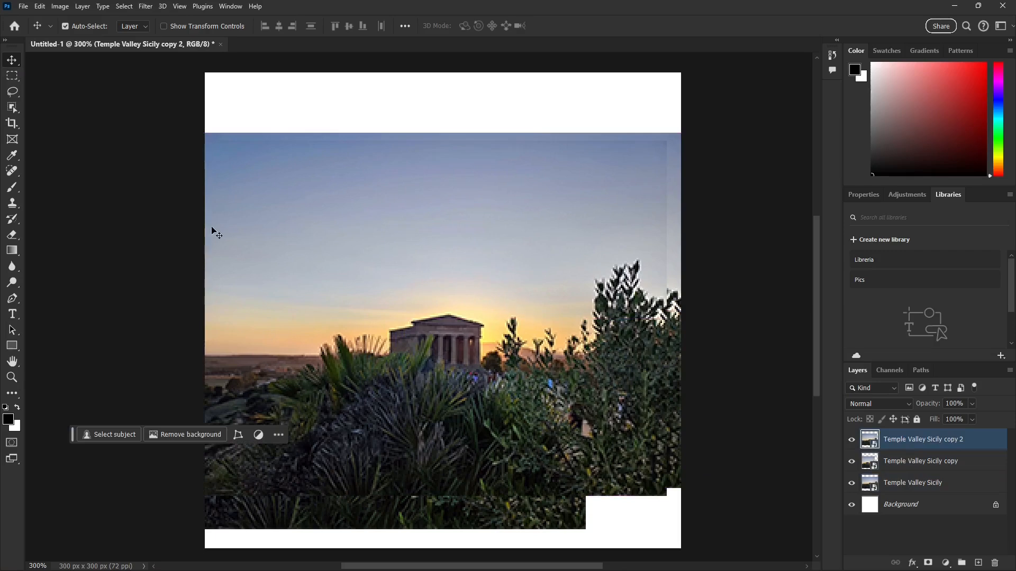
Open the Temple Valley Sicily image from the Photos folder as a separate document.
click(25, 8)
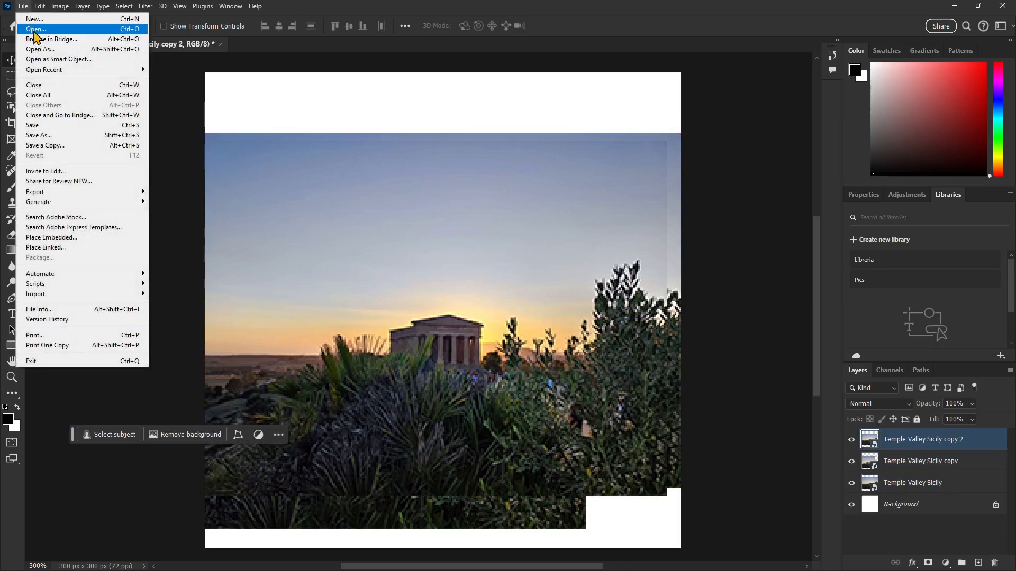
click(36, 32)
click(327, 143)
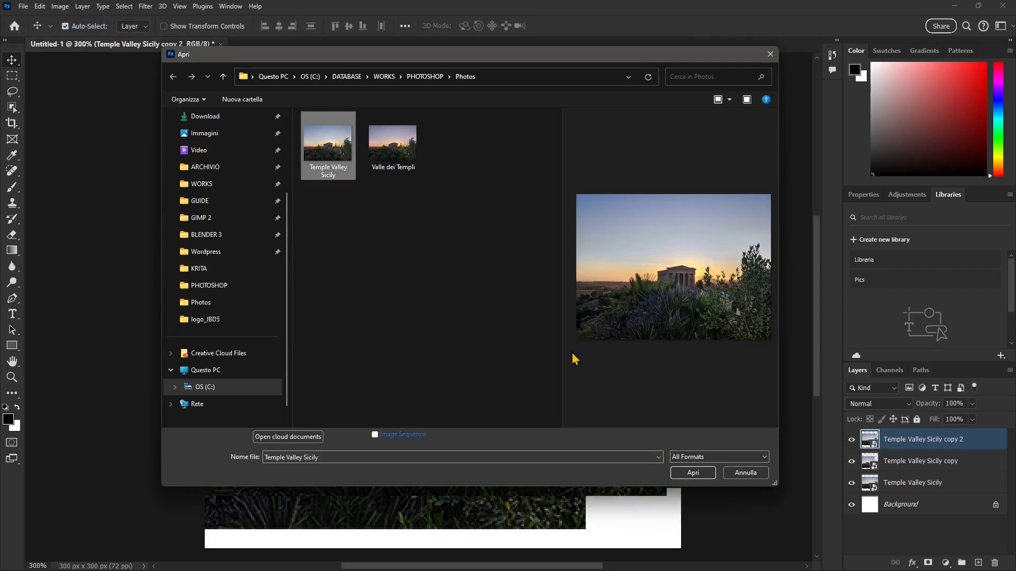
click(694, 473)
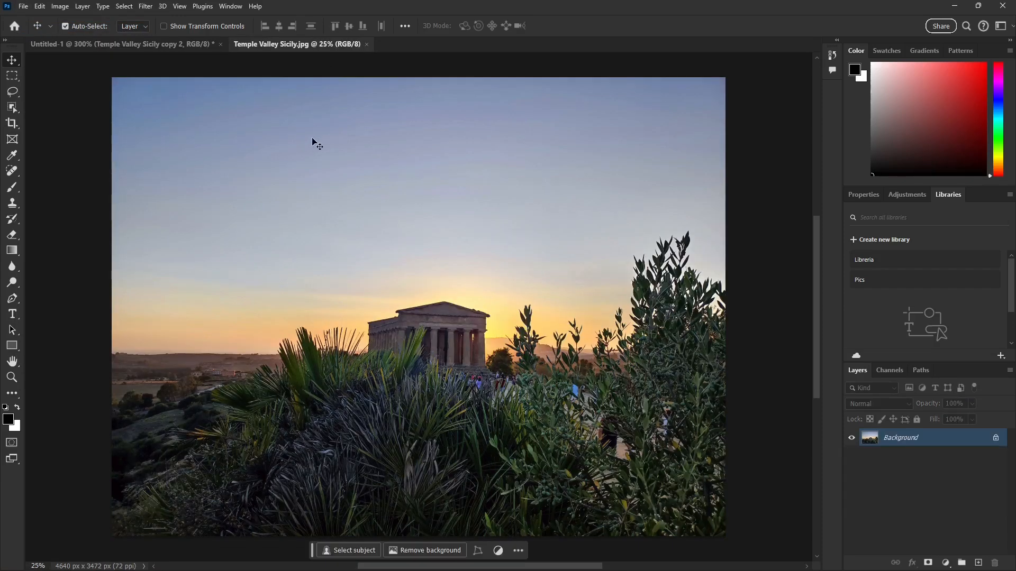
Switch back and forth between the Untitled-1 and Temple Valley Sicily.jpg documents, ending on Untitled-1.
click(157, 45)
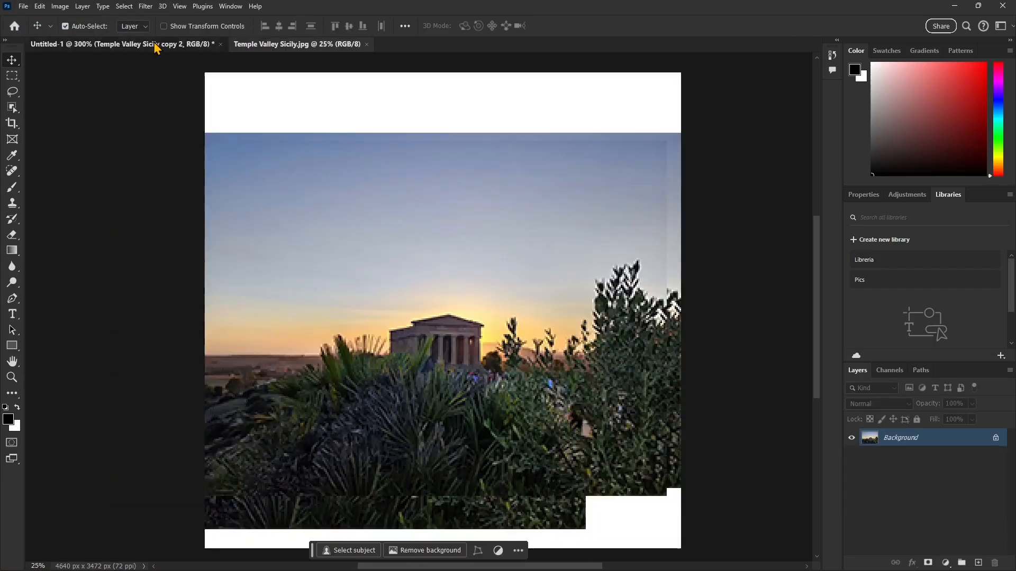
click(294, 45)
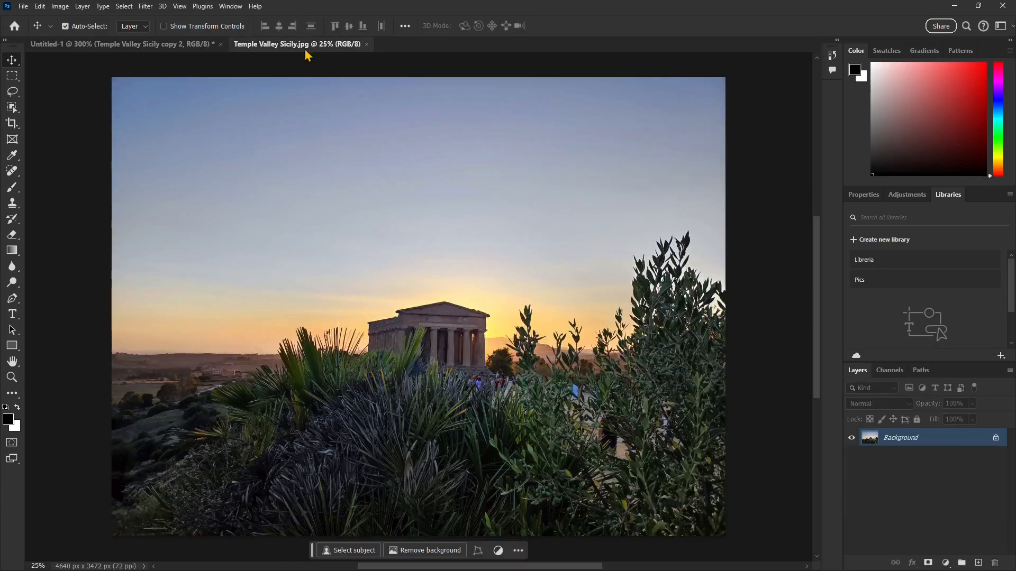
click(230, 6)
click(243, 464)
click(232, 6)
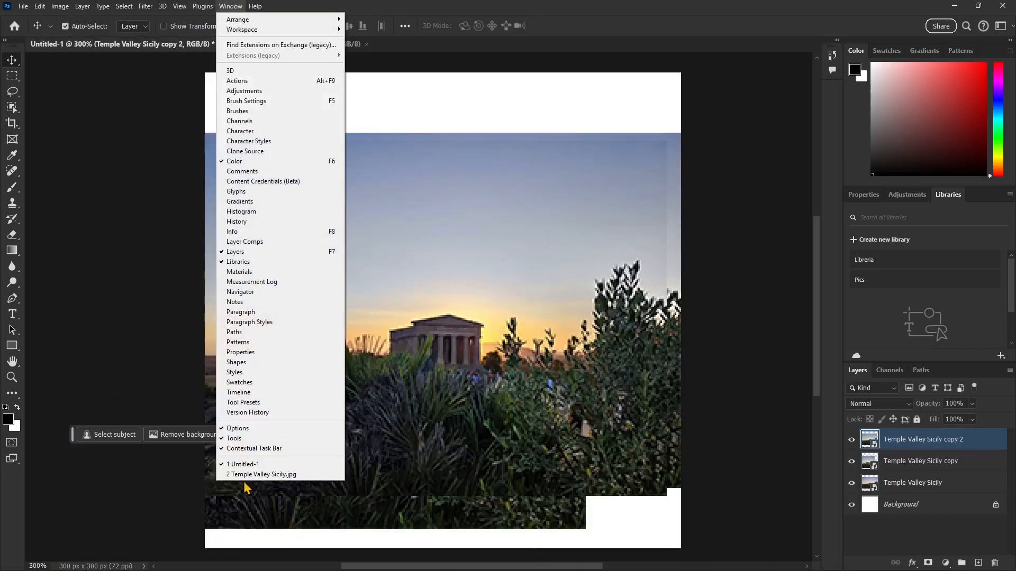
click(257, 474)
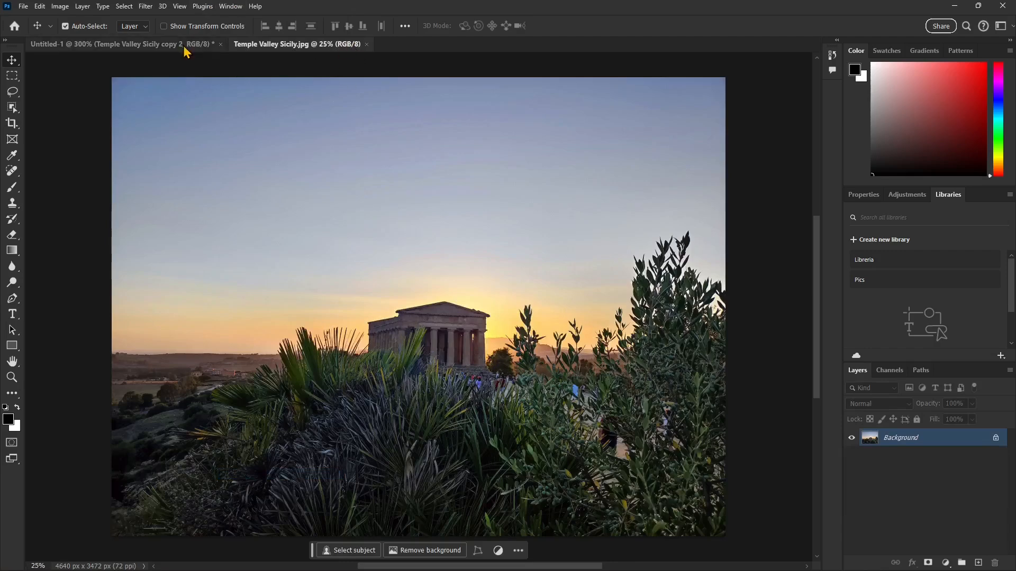
click(209, 47)
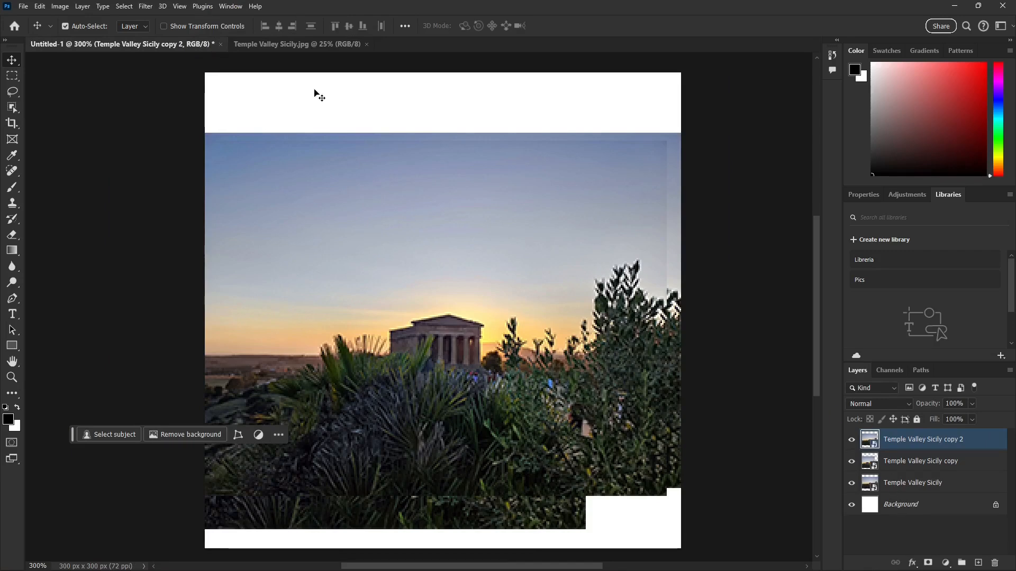
Start saving the Untitled-1 document with the PHOTOSHOP folder as its destination.
click(24, 7)
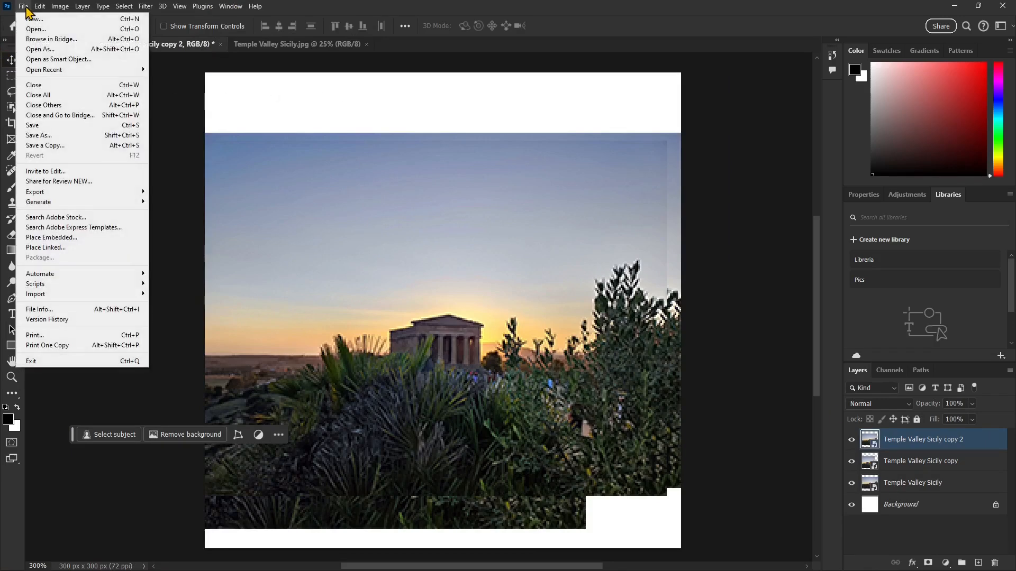
click(36, 126)
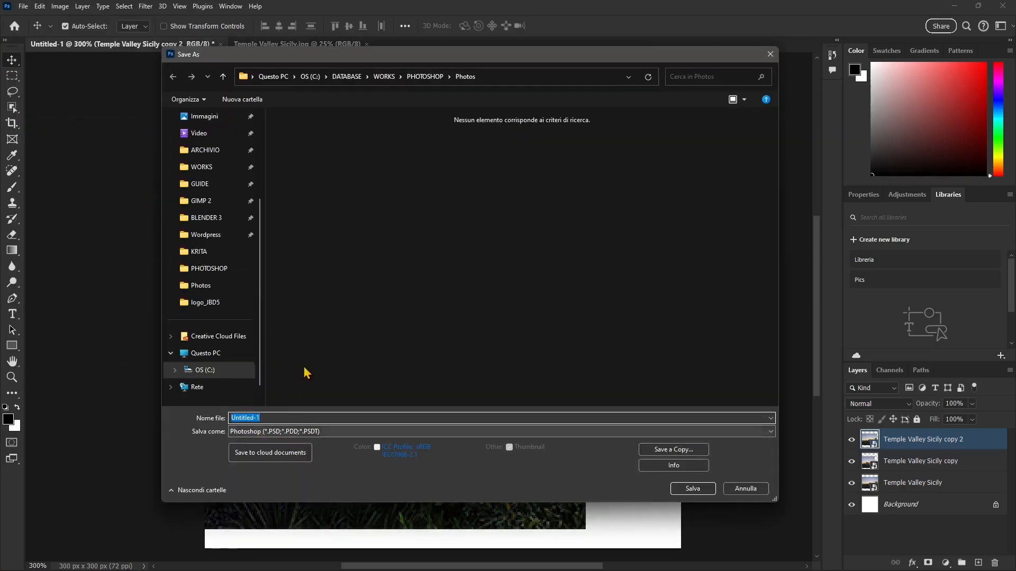
click(425, 76)
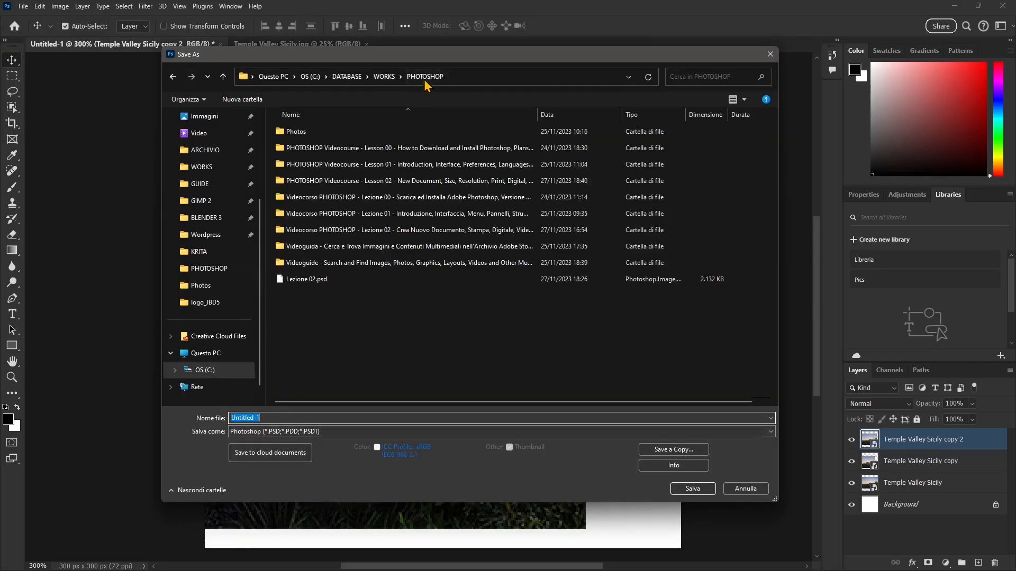
Try TIFF as the save format and return to the Photoshop PSD format.
click(300, 432)
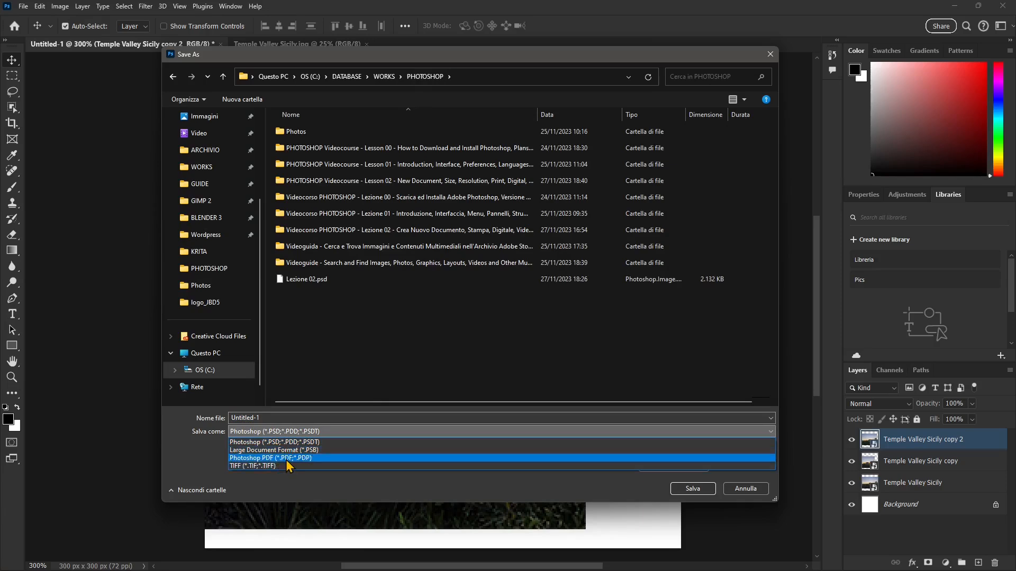
click(254, 466)
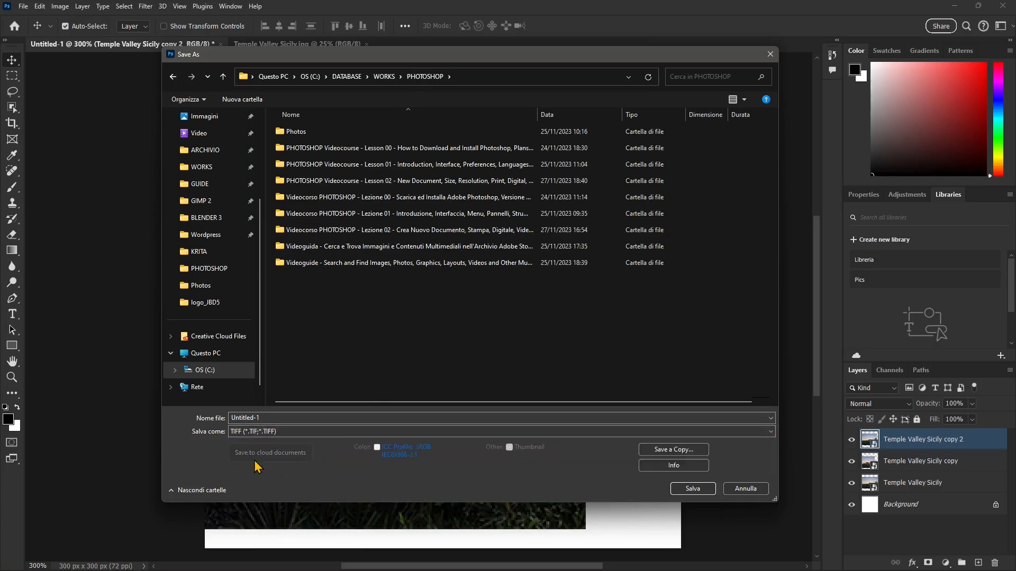
click(274, 433)
scroll(270, 447, up, 1)
click(269, 444)
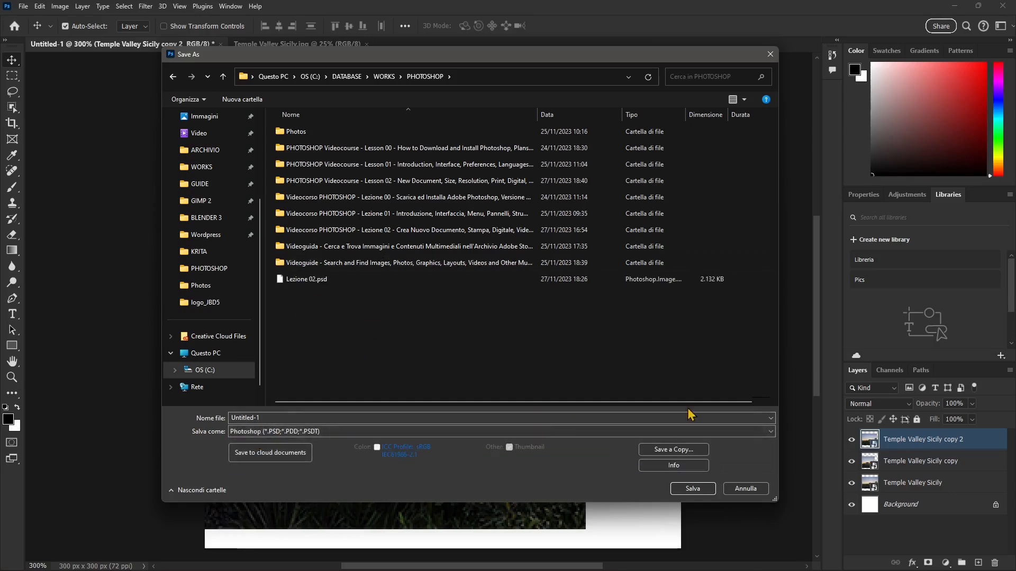
Name the file Source File and save it as a PSD with Maximize Compatibility enabled.
drag(625, 47, 587, 69)
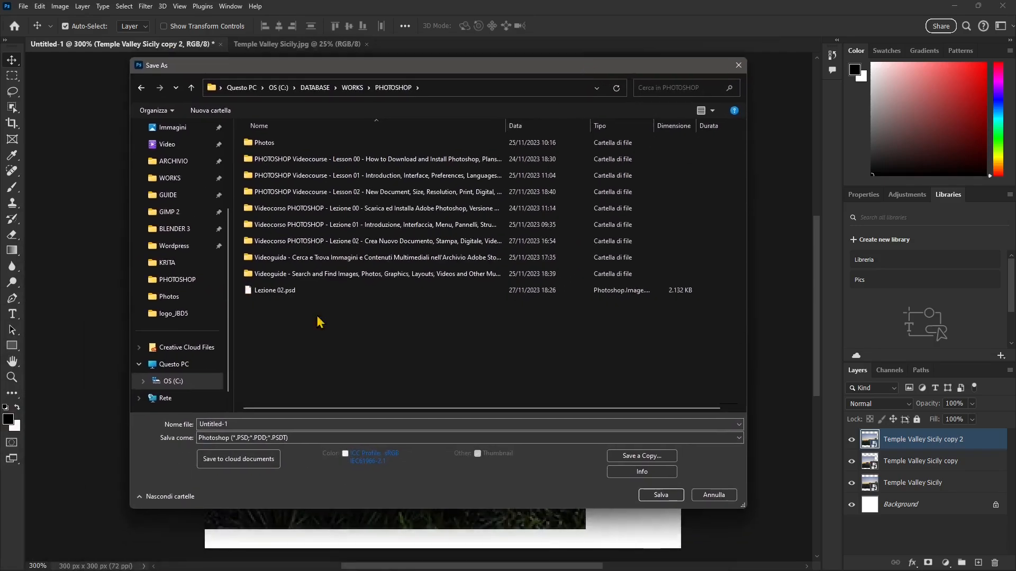
double_click(238, 426)
text(Source Fi)
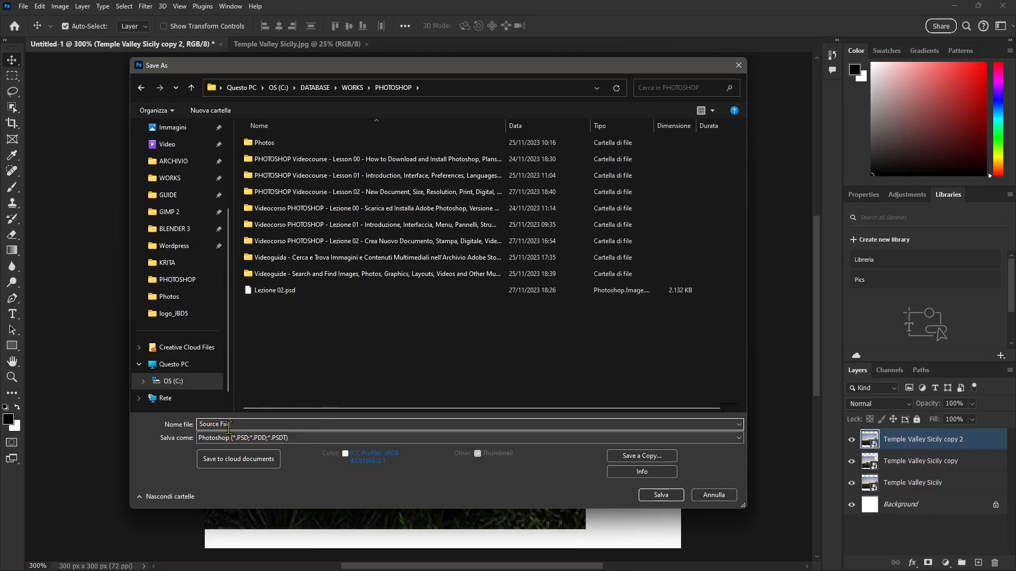
drag(244, 425, 183, 426)
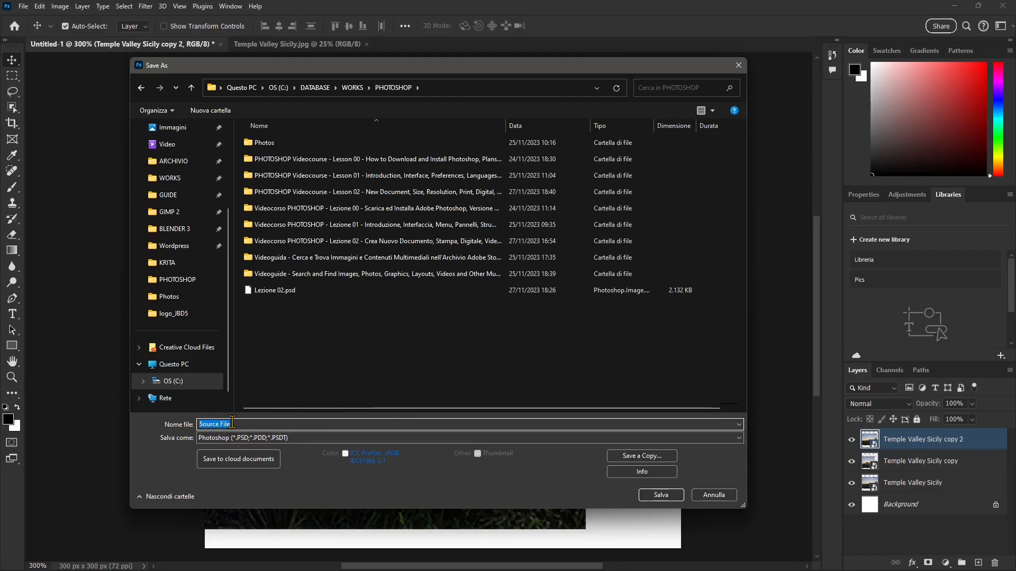
click(659, 496)
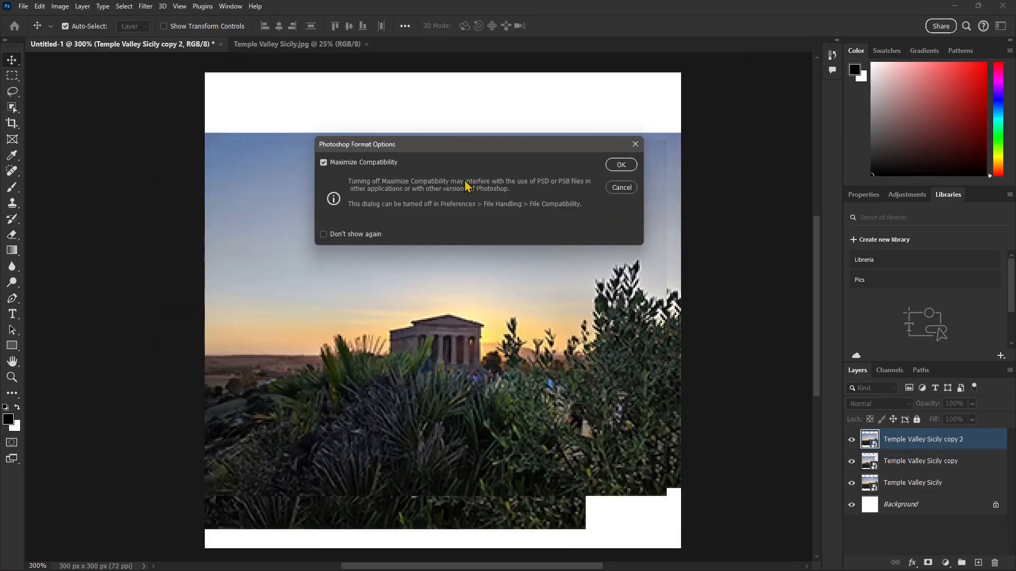
click(608, 168)
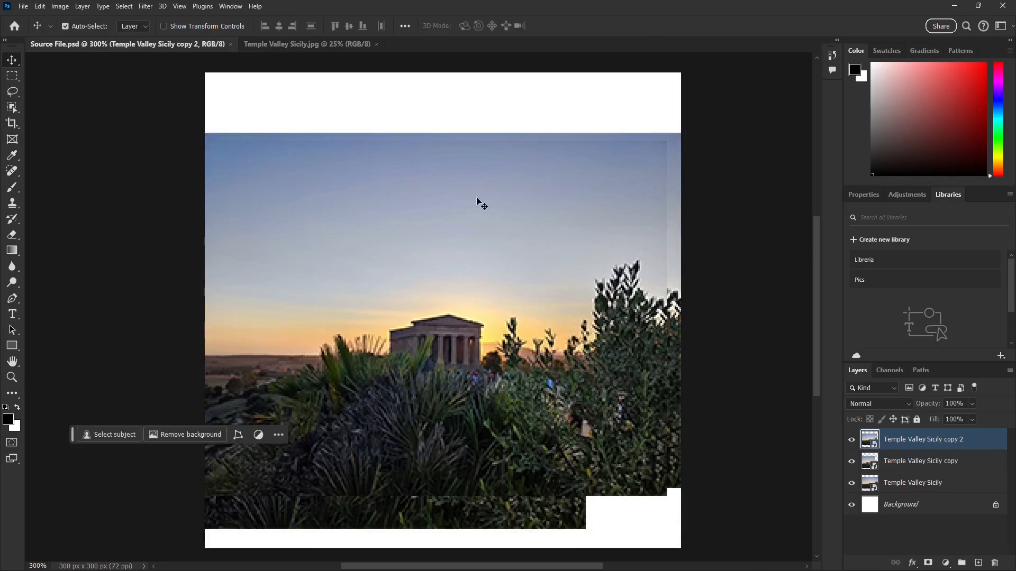
Start saving a copy of Source File.psd, choosing JPEG as its format.
click(23, 6)
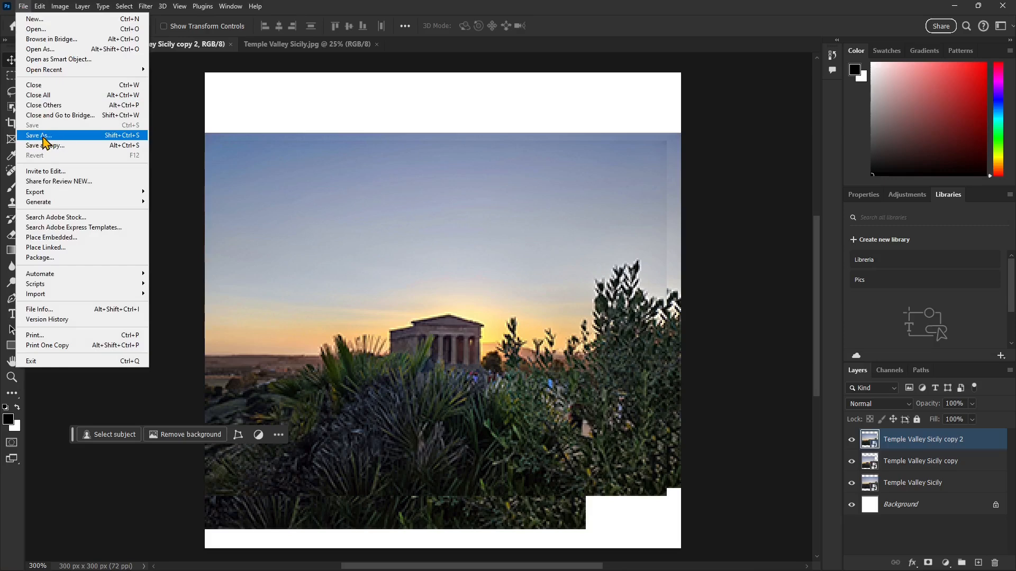
click(117, 135)
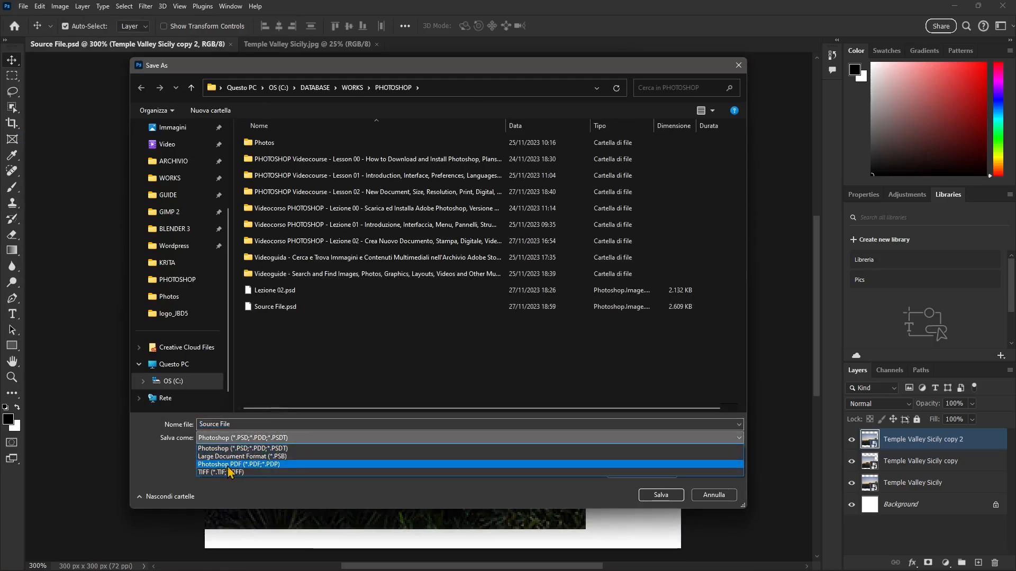
click(164, 459)
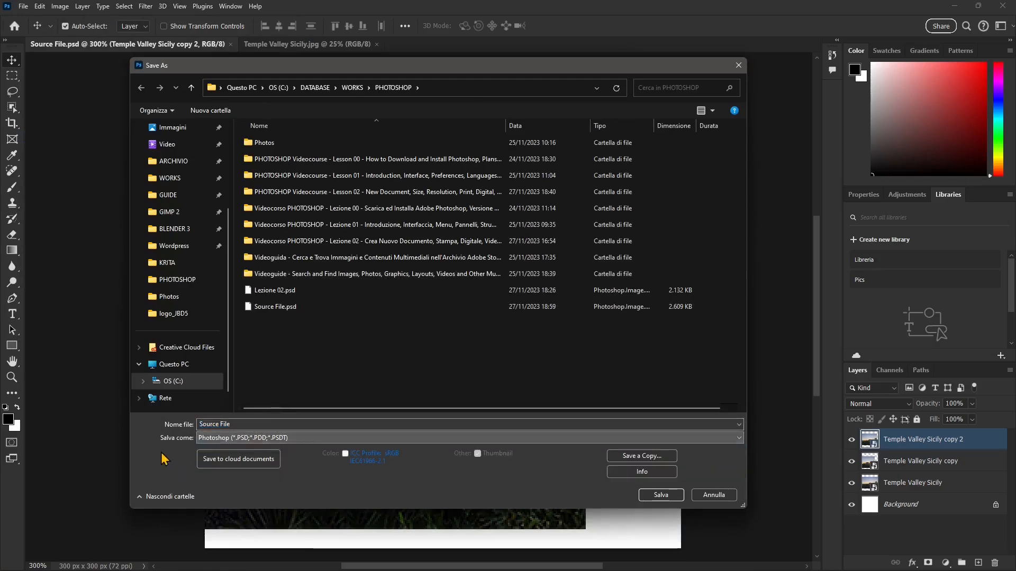
click(637, 457)
click(258, 438)
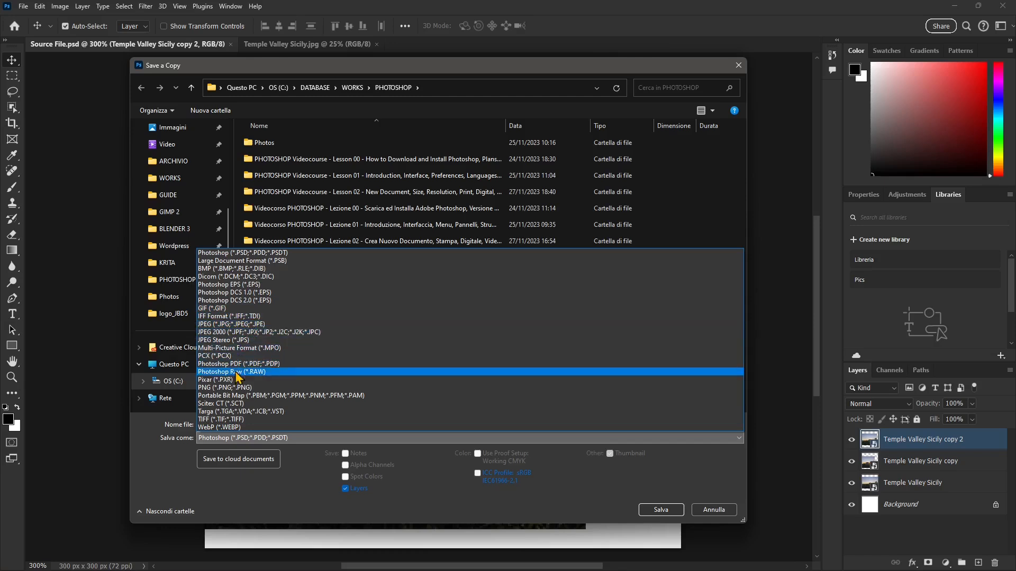
click(210, 324)
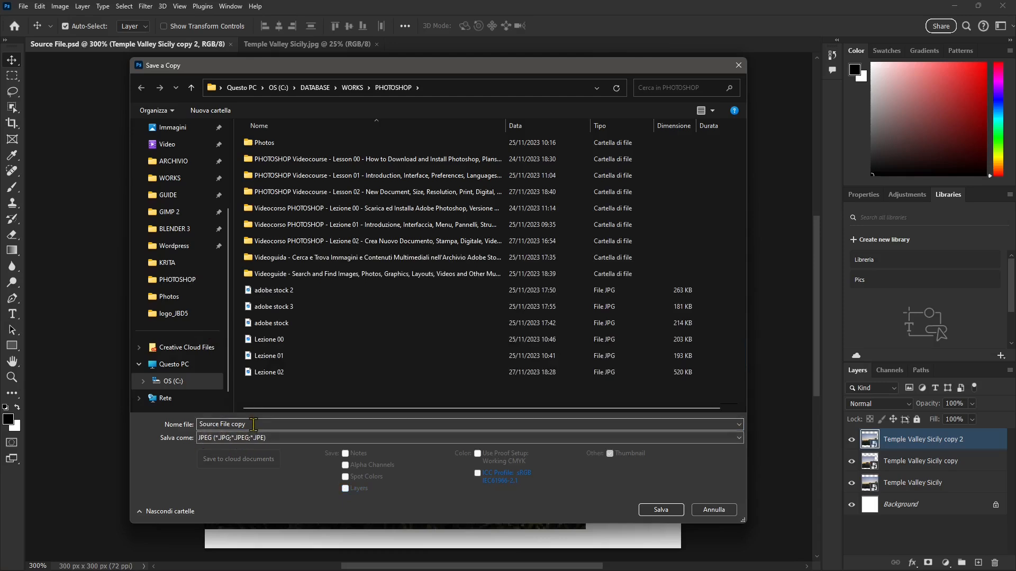
Name the JPEG copy File Copy and save it in the PHOTOSHOP folder.
click(238, 427)
click(239, 427)
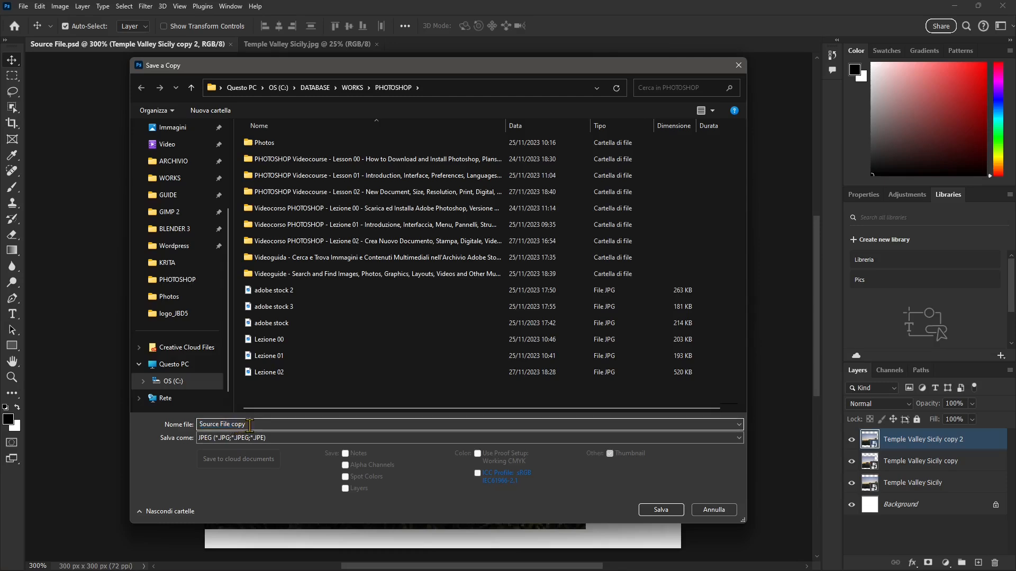
drag(249, 426, 231, 426)
text(Copy)
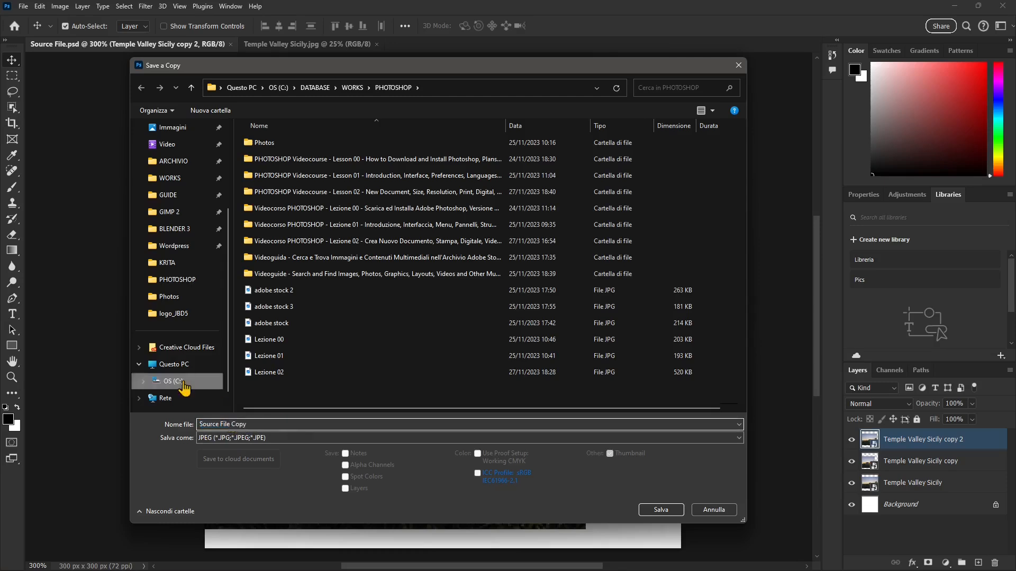
drag(200, 424, 219, 424)
key(BackSpace)
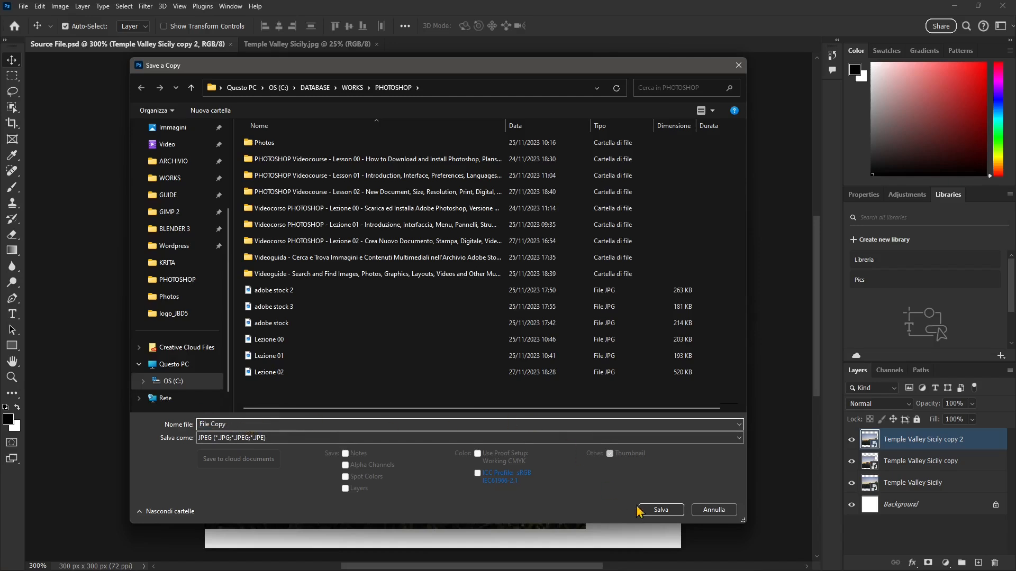
click(660, 509)
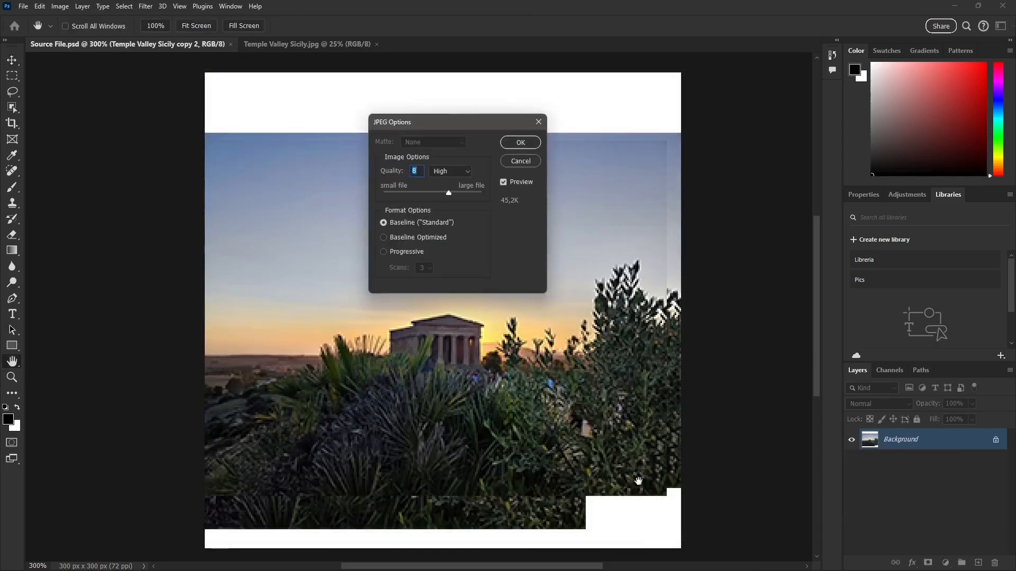
Set the JPEG to Maximum quality with the Baseline ("Standard") format option and finish the export.
drag(447, 195, 386, 201)
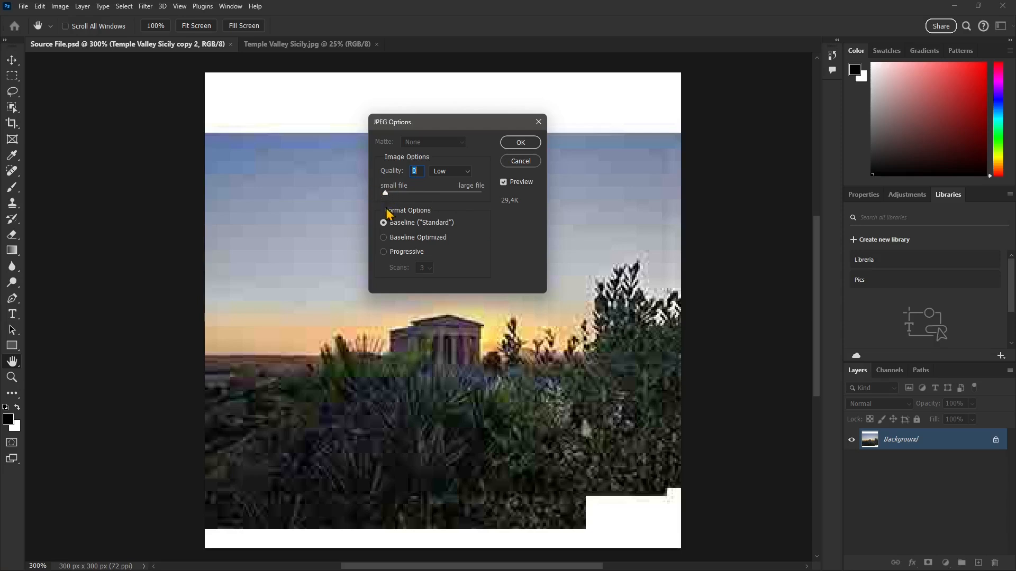
drag(385, 193, 440, 197)
click(474, 195)
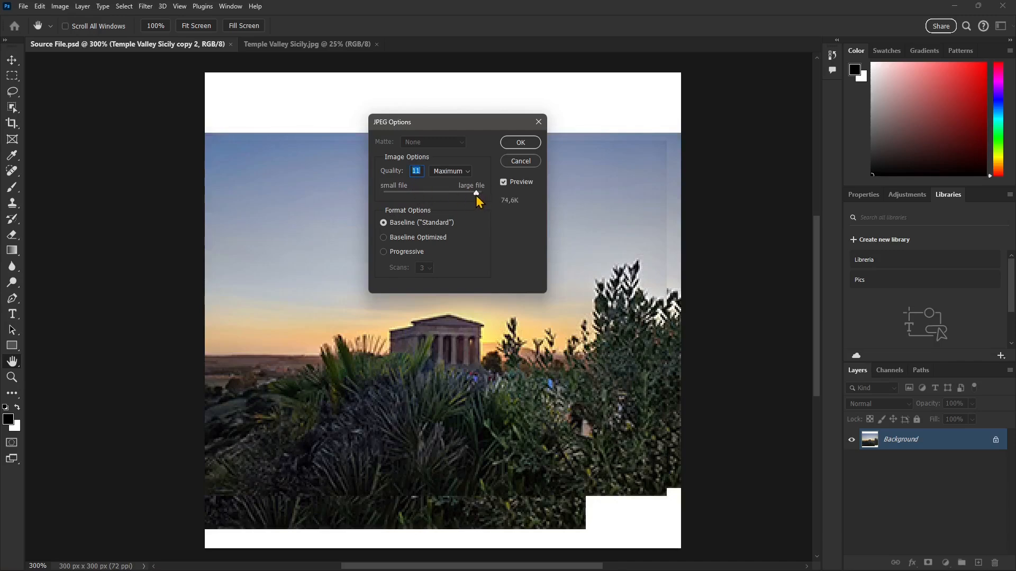
drag(475, 196, 479, 195)
click(408, 252)
click(407, 226)
click(525, 143)
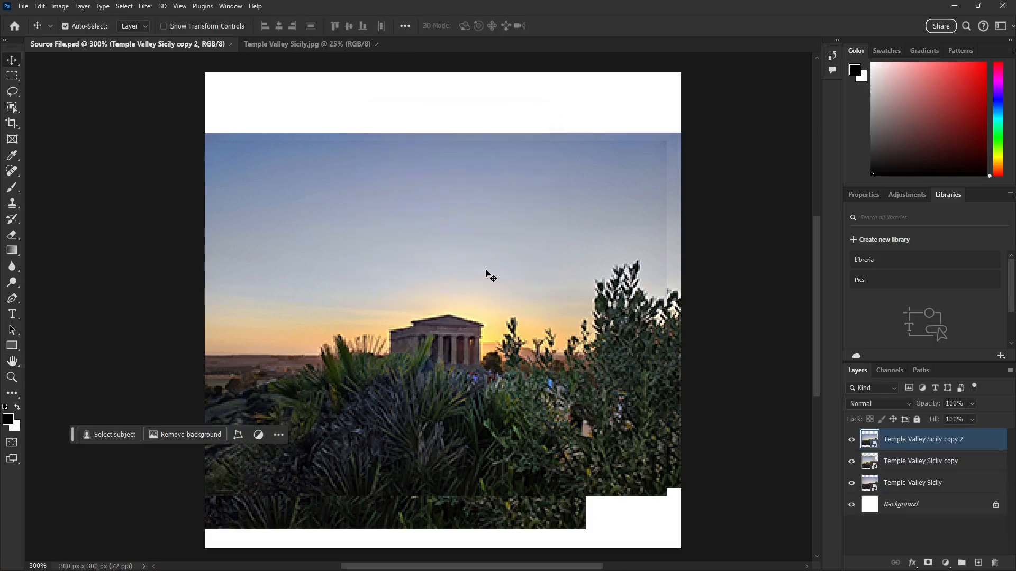
Close both open documents, and open File Copy and Source File.psd together from the PHOTOSHOP folder.
click(231, 45)
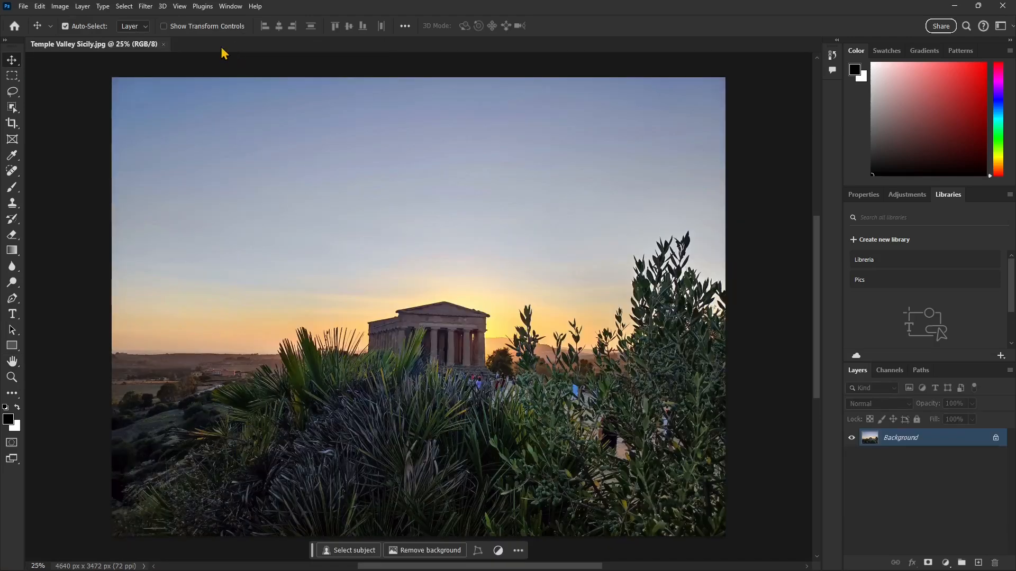
click(163, 44)
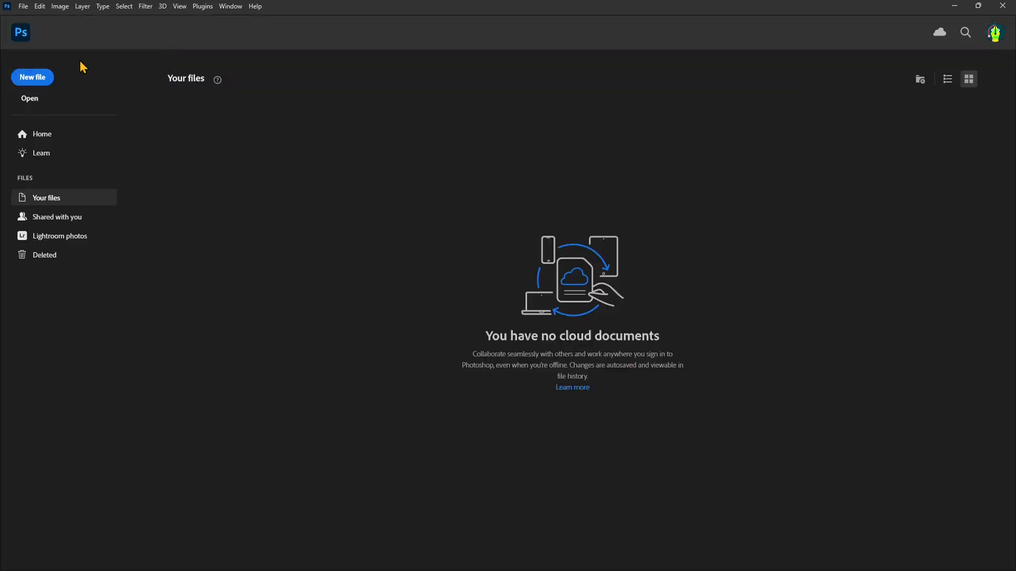
click(23, 6)
click(35, 25)
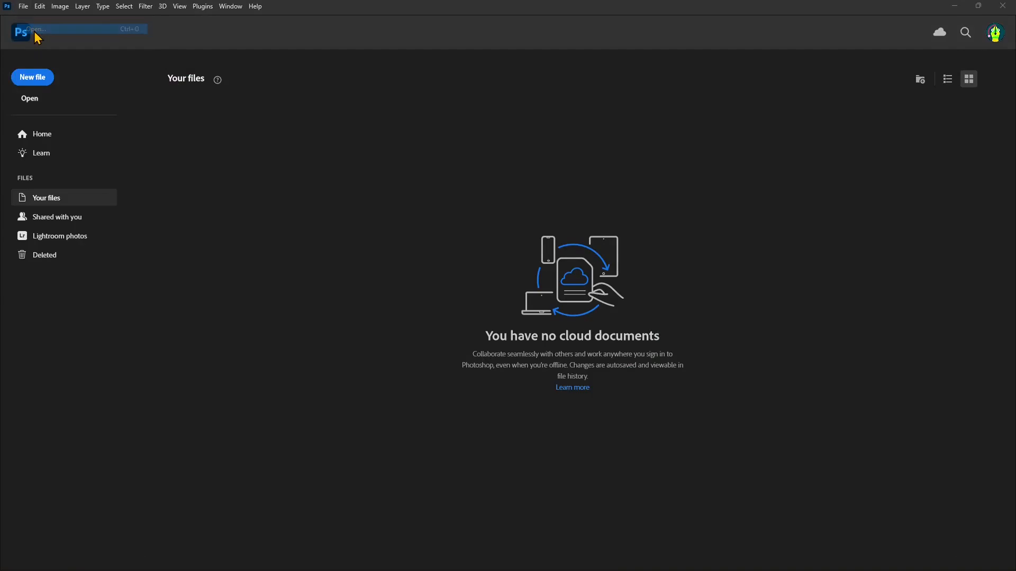
scroll(399, 280, down, 5)
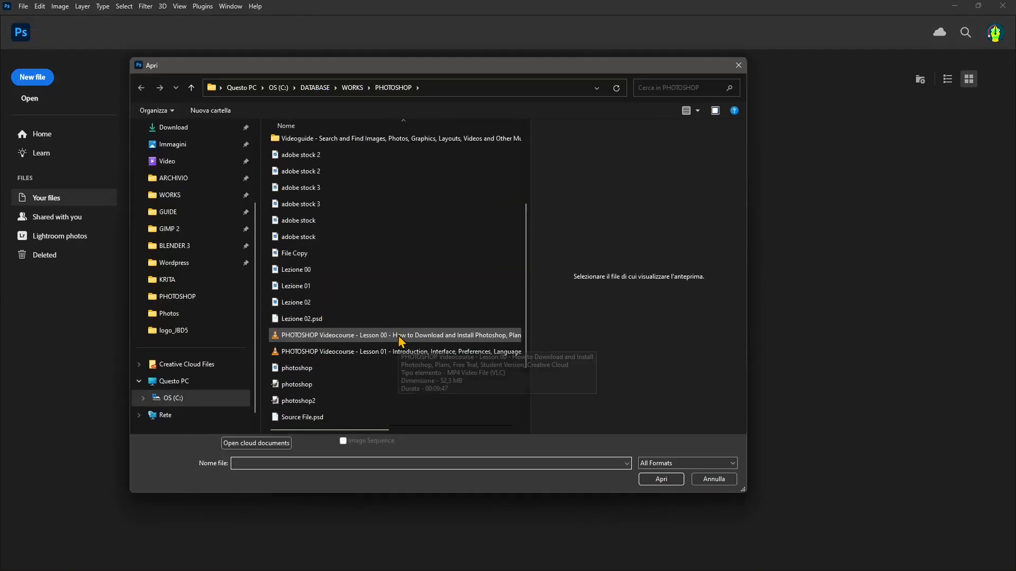
click(315, 338)
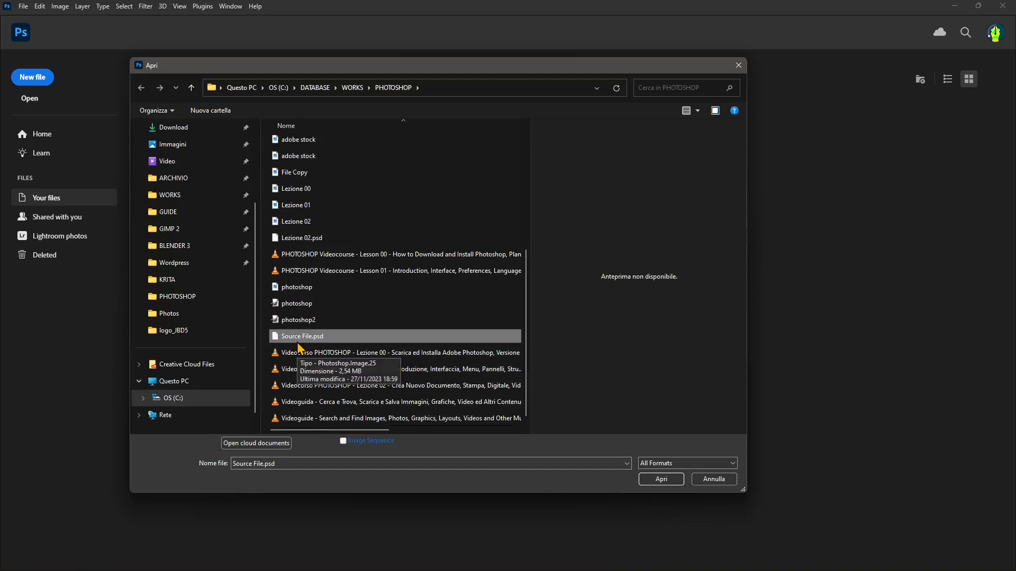
scroll(347, 361, up, 1)
ctrl+click(307, 208)
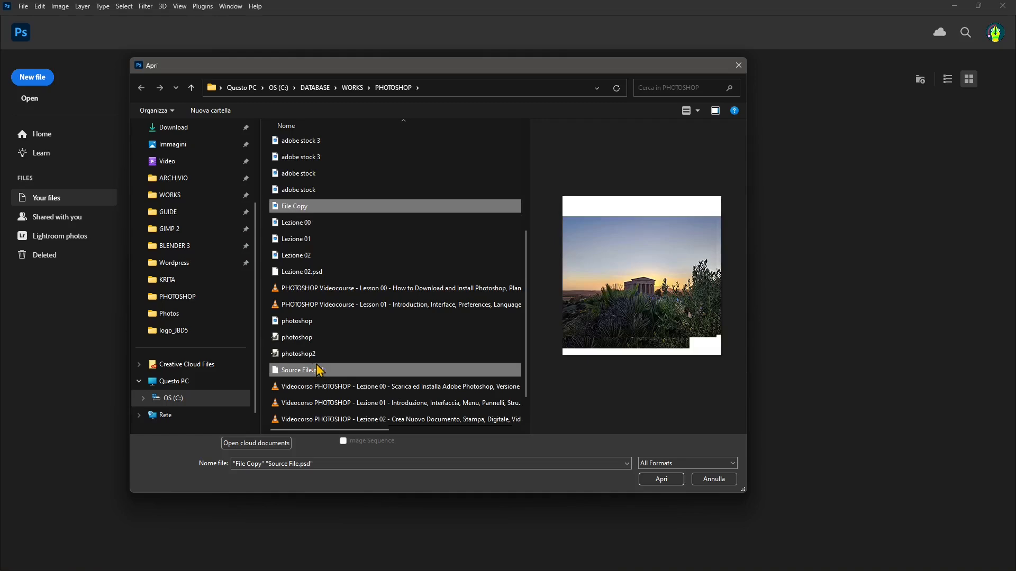
click(658, 480)
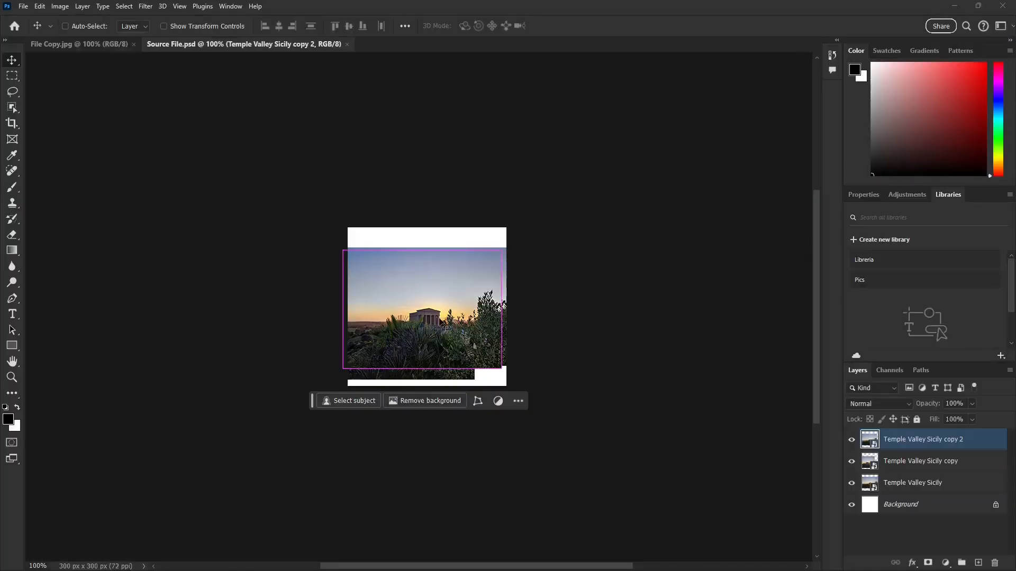
Move the three Temple Valley Sicily layers in Source File.psd independently so they overlap at different offsets, with copy 2 at the canvas's lower right.
scroll(418, 332, up, 3)
scroll(418, 333, up, 4)
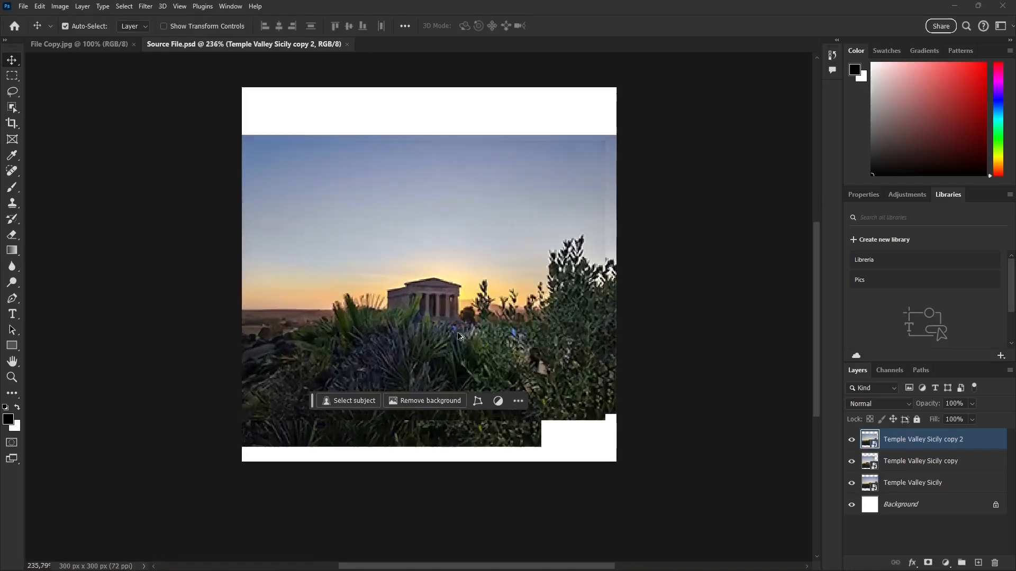
scroll(446, 328, up, 2)
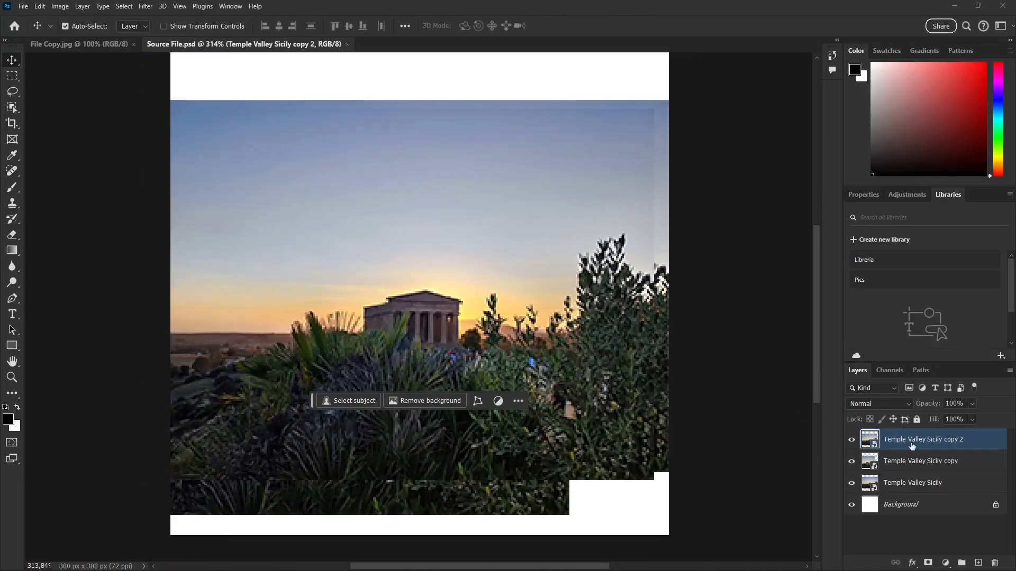
click(910, 462)
click(910, 483)
drag(546, 295, 442, 321)
drag(533, 255, 593, 389)
drag(493, 275, 596, 154)
drag(413, 292, 519, 332)
drag(549, 371, 633, 326)
drag(438, 236, 426, 426)
drag(665, 362, 312, 286)
drag(543, 258, 638, 297)
drag(331, 407, 485, 373)
drag(318, 423, 325, 310)
drag(336, 177, 313, 158)
drag(536, 158, 326, 175)
drag(568, 283, 544, 390)
scroll(530, 376, right, 1)
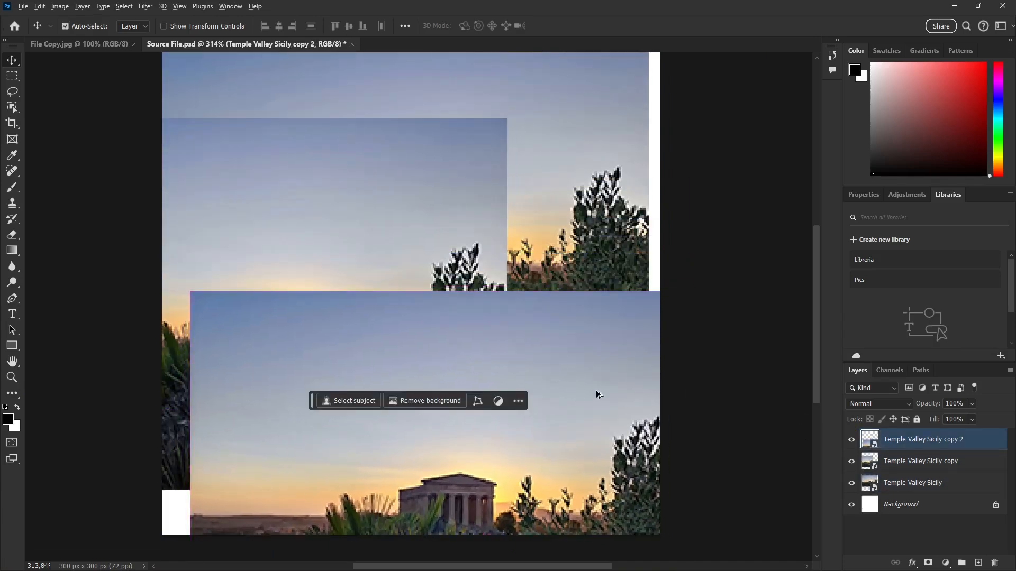
scroll(594, 394, down, 2)
scroll(633, 359, up, 1)
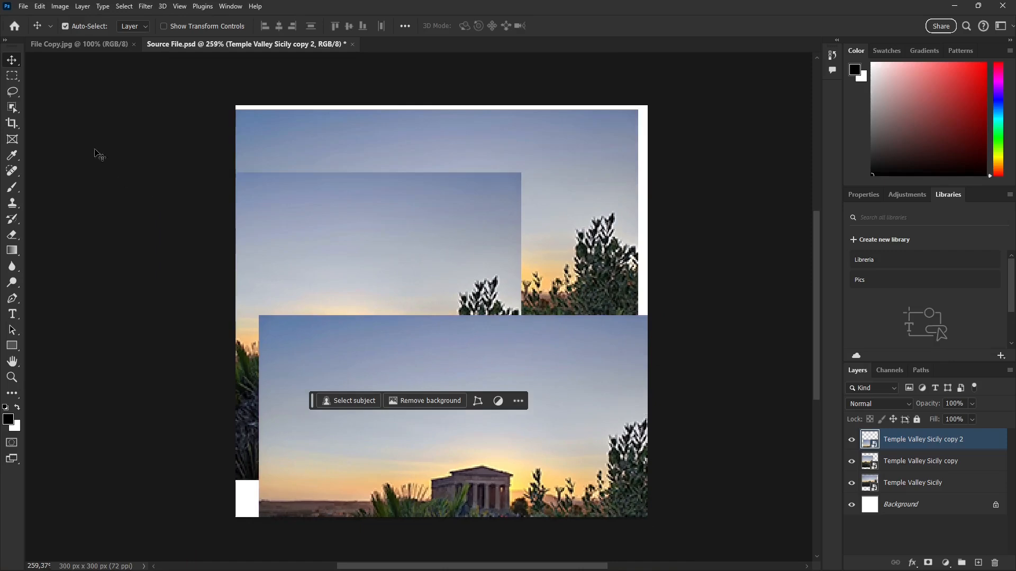
Try to move the image in File Copy.jpg and compare that document's layers with those of Source File.psd.
click(53, 45)
scroll(457, 347, up, 2)
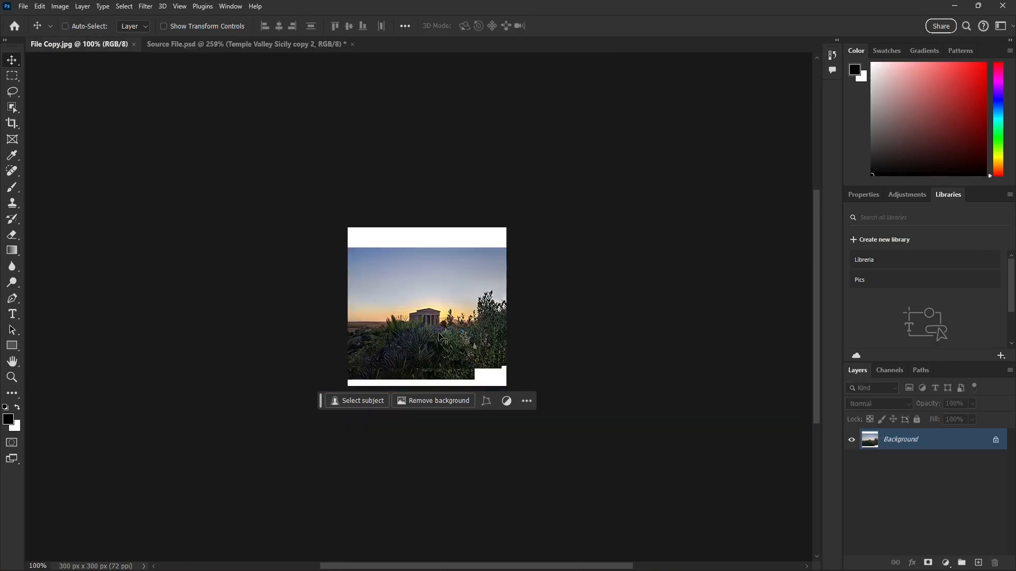
scroll(456, 347, up, 3)
drag(449, 330, 419, 334)
click(571, 241)
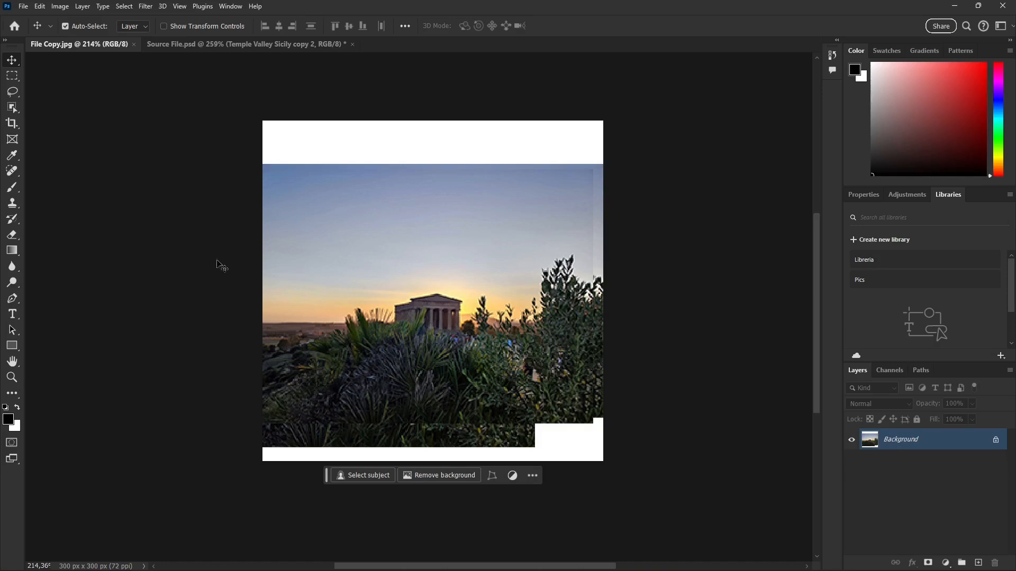
click(168, 52)
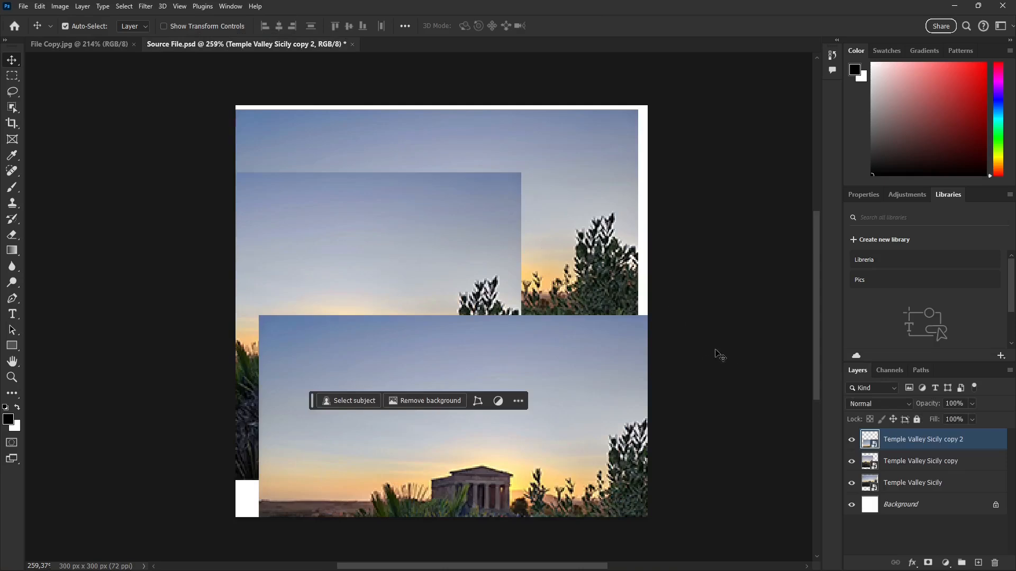
click(90, 45)
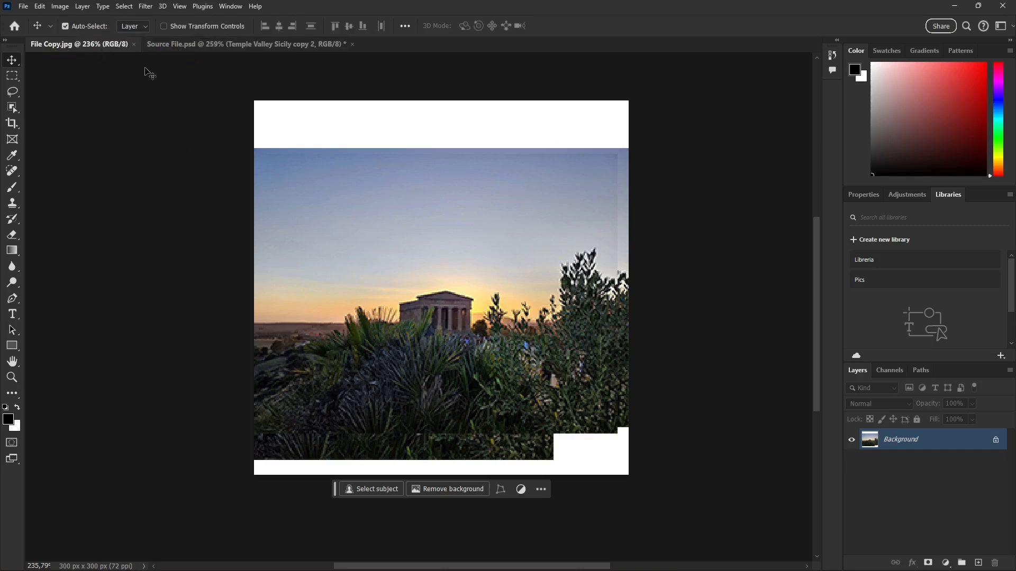
Close File Copy.jpg and Source File.psd, discarding the unsaved layer changes.
click(134, 44)
click(236, 44)
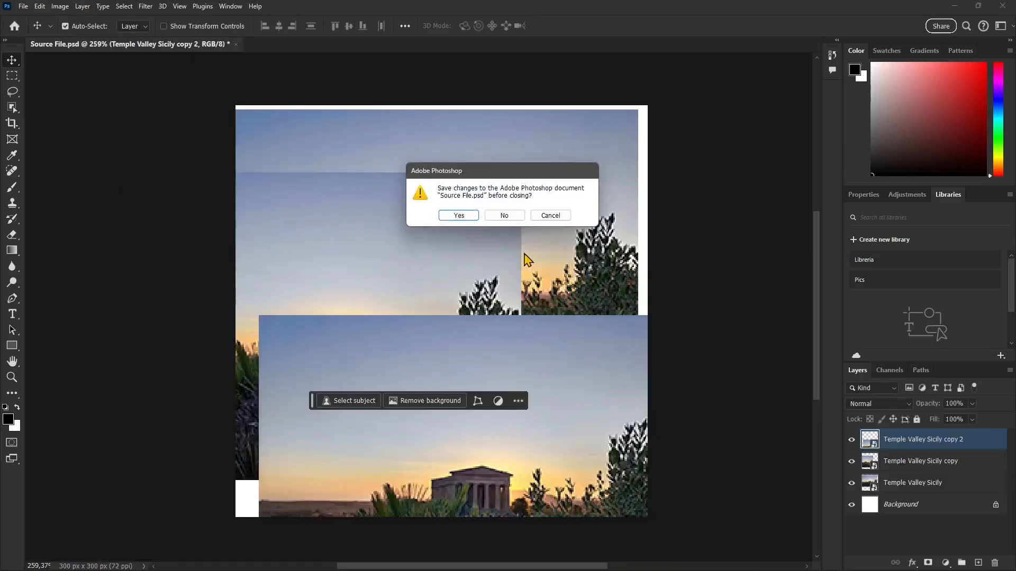
click(505, 216)
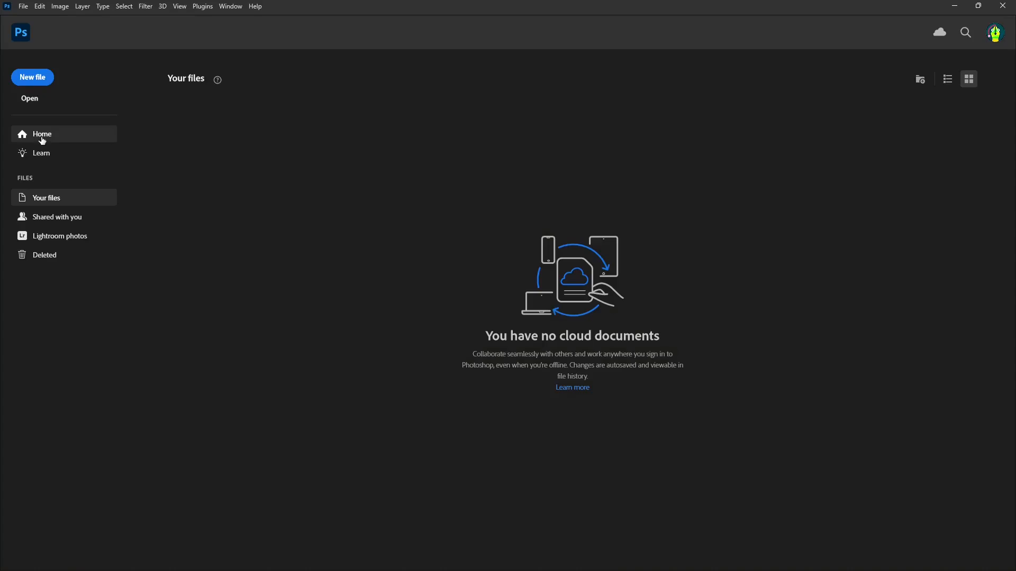
Create a 300 x 300 pixel, 72 ppi document from the saved Custom 1 preset with Grayscale as the color mode.
click(33, 77)
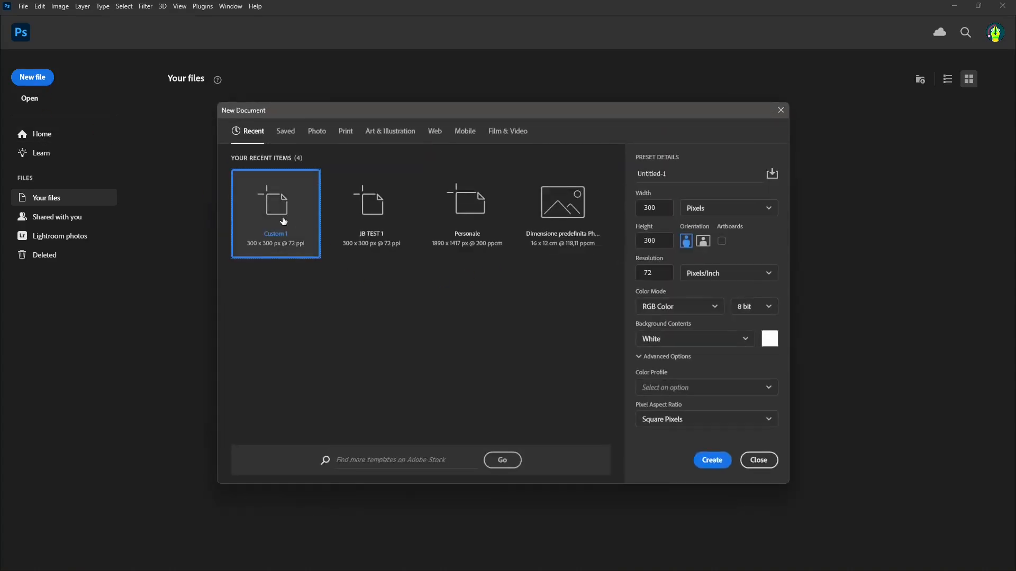
click(280, 137)
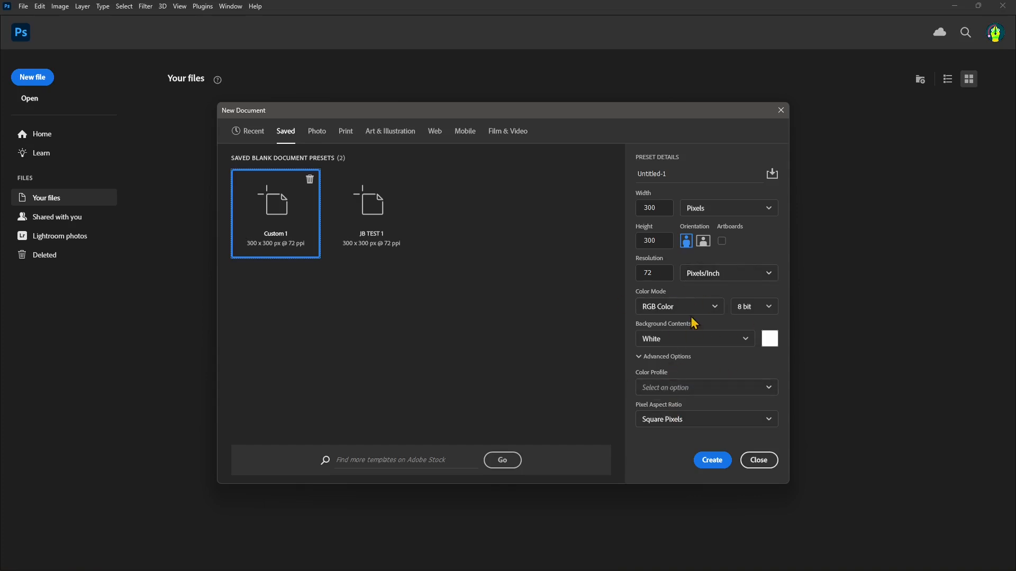
click(669, 306)
click(669, 337)
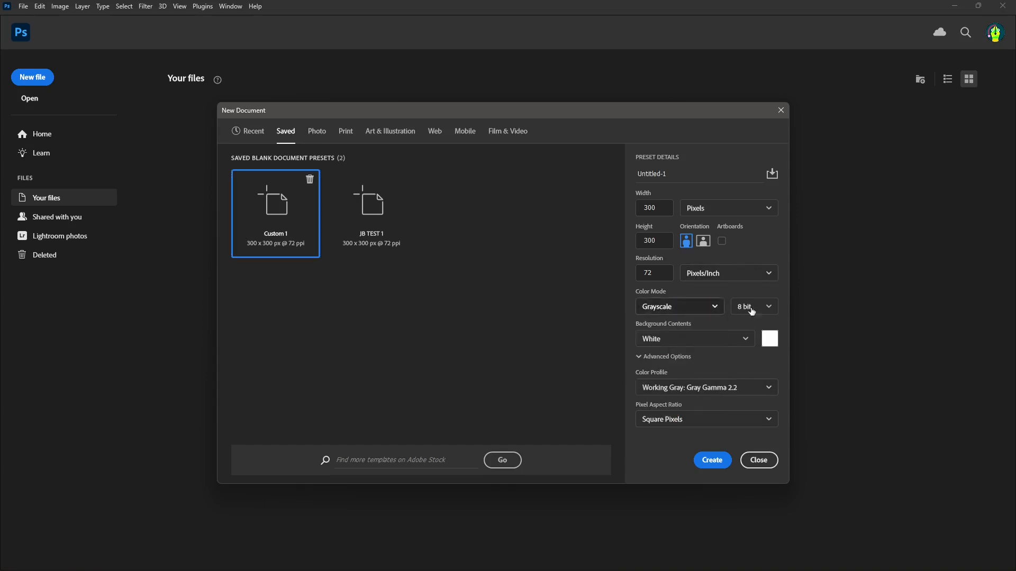
click(712, 461)
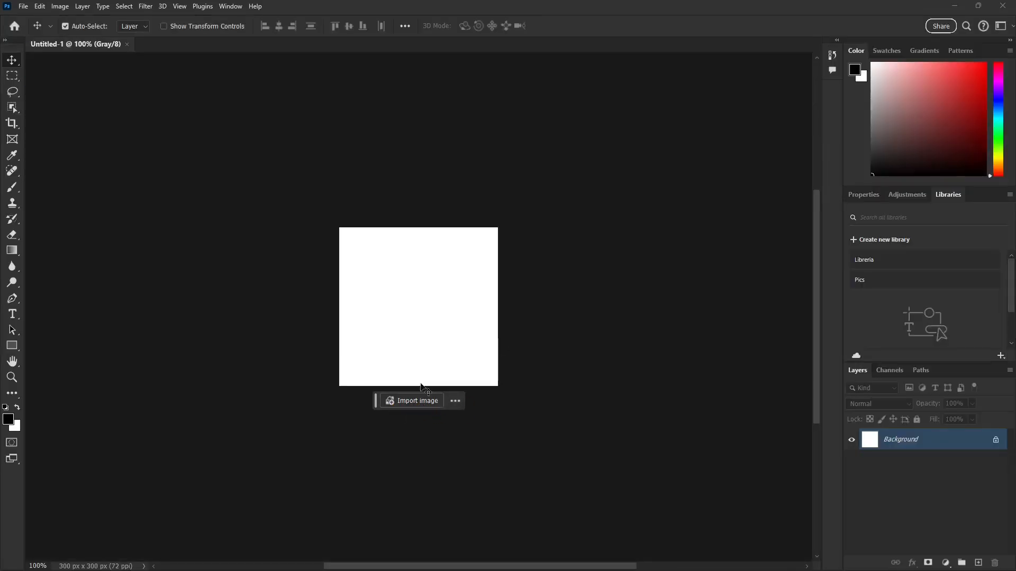
Place the Temple Valley Sicily photo from the Photos folder as an embedded image in the grayscale document and commit the placement.
click(23, 6)
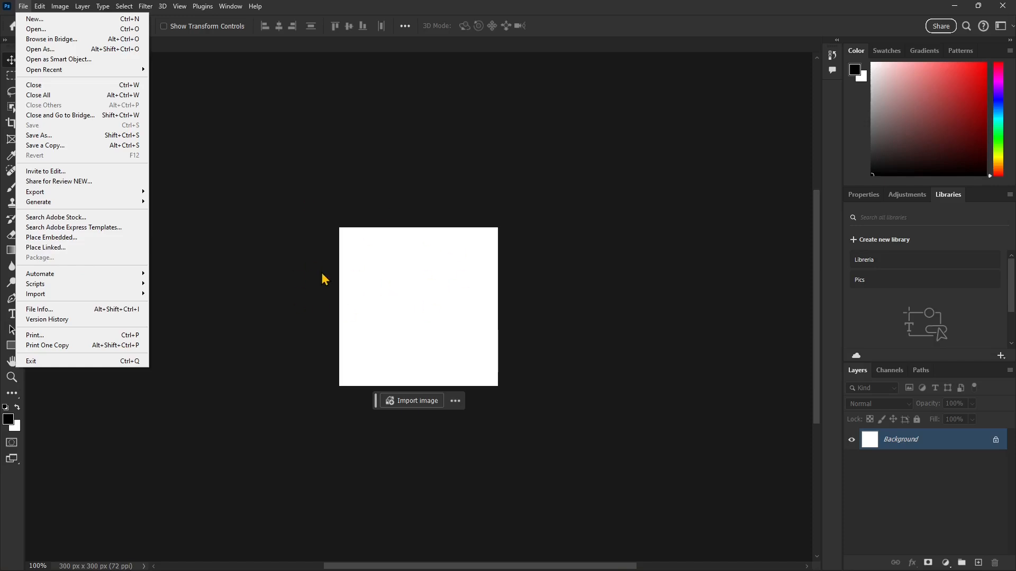
click(67, 237)
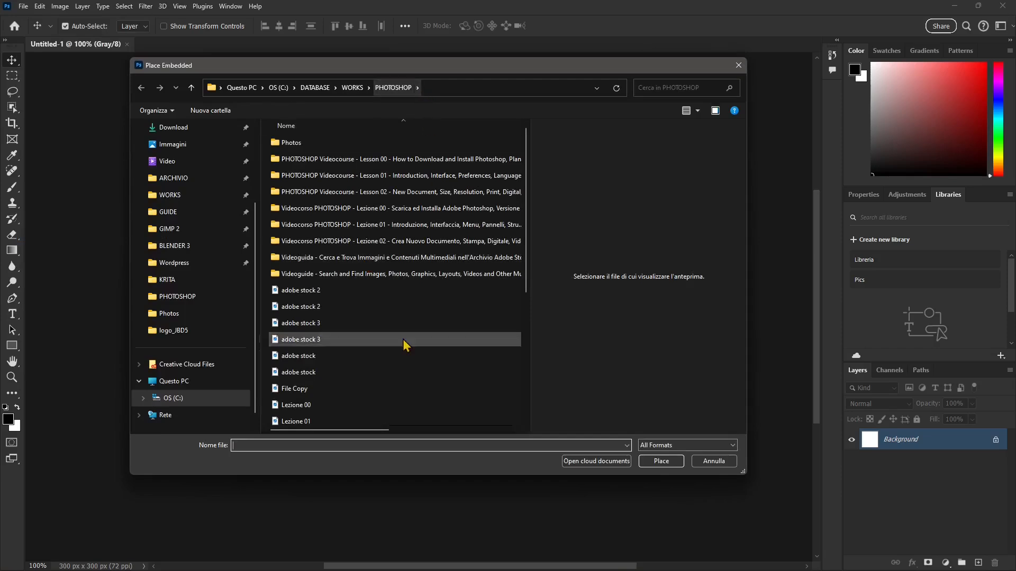
scroll(392, 352, down, 3)
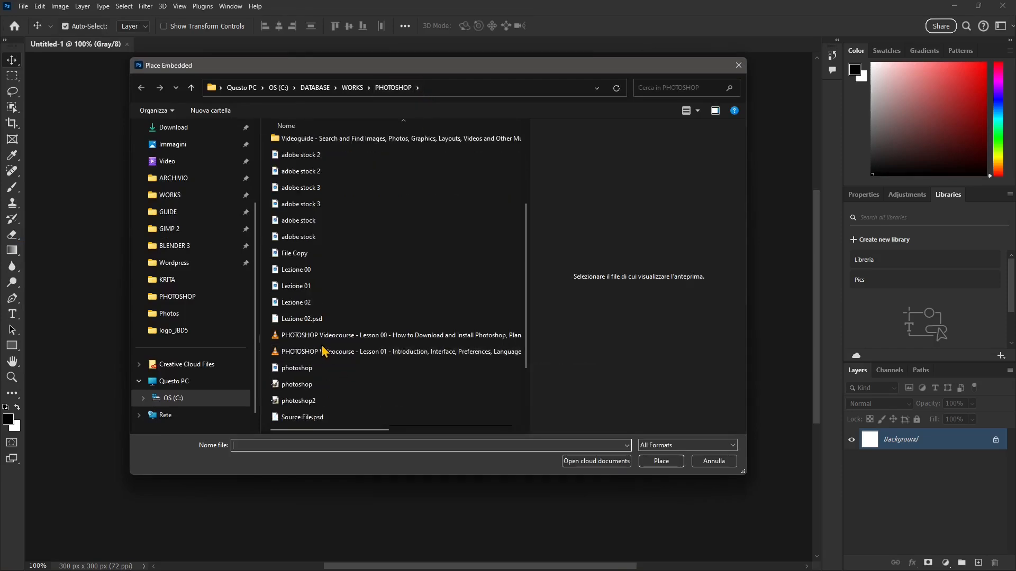
scroll(344, 339, up, 1)
scroll(344, 339, up, 3)
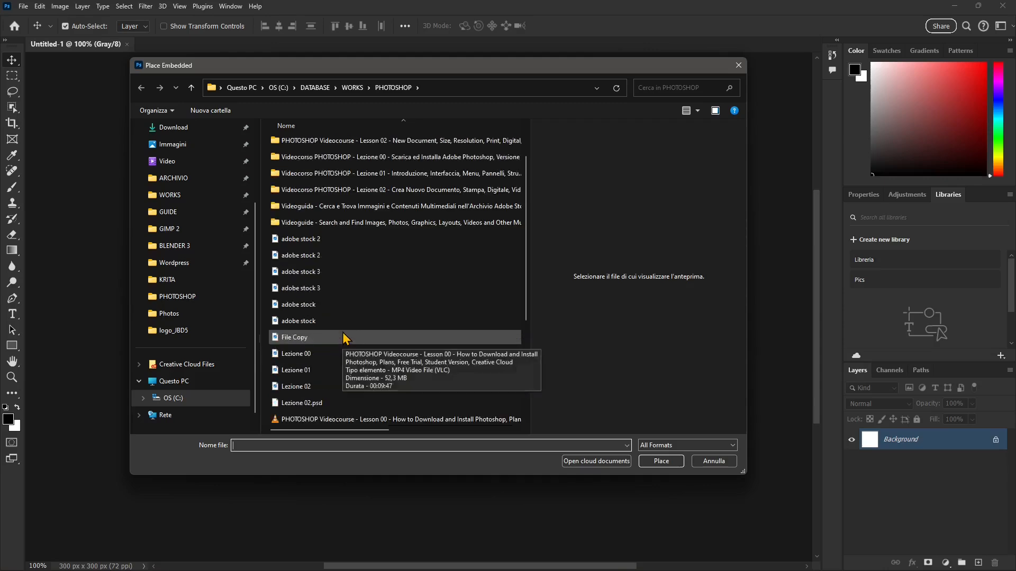
double_click(304, 140)
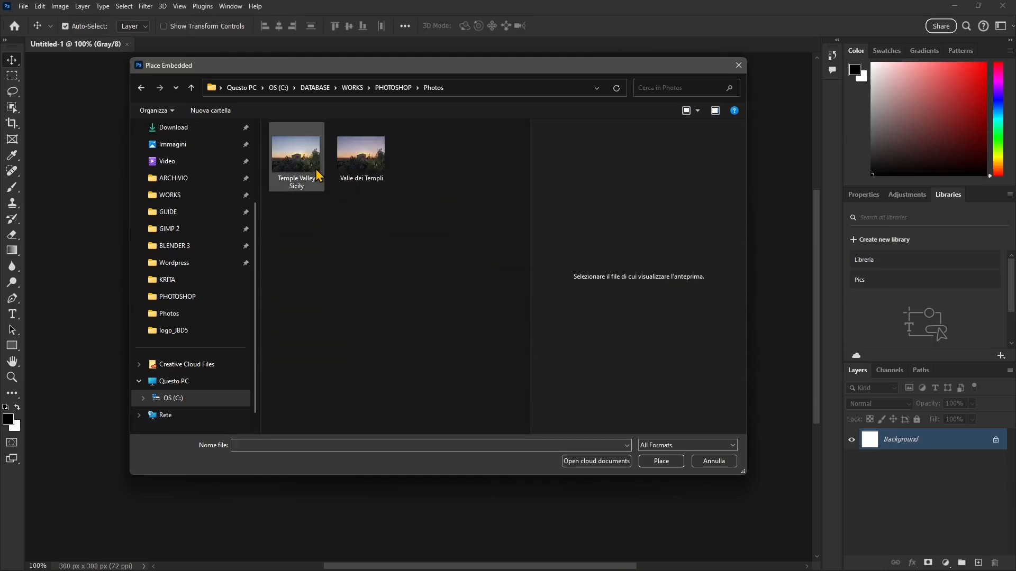
click(318, 174)
click(659, 462)
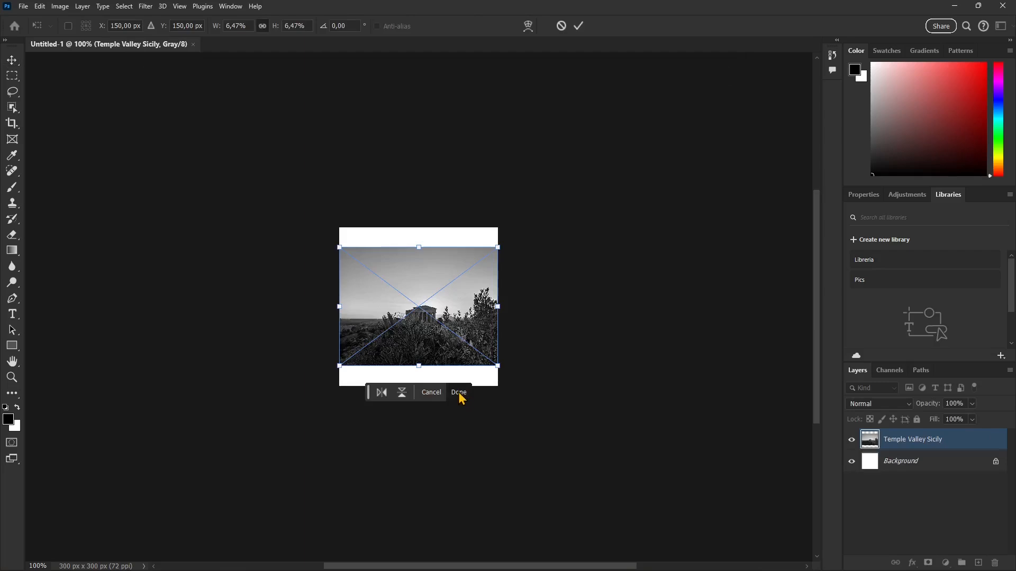
click(579, 27)
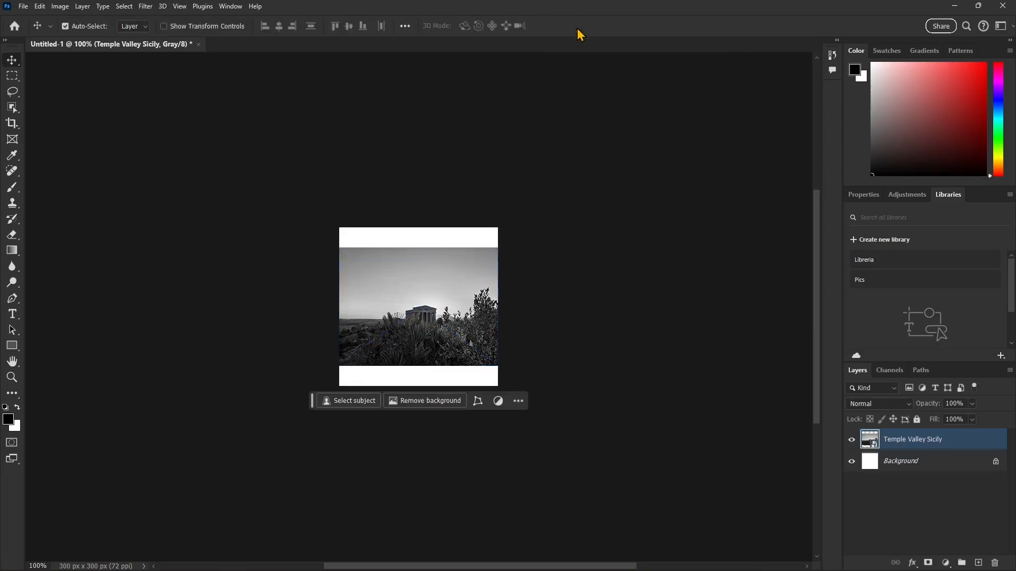
Examine the placed photo up close, checking its gray tones and pixels around the temple.
scroll(452, 337, up, 2)
scroll(453, 338, up, 10)
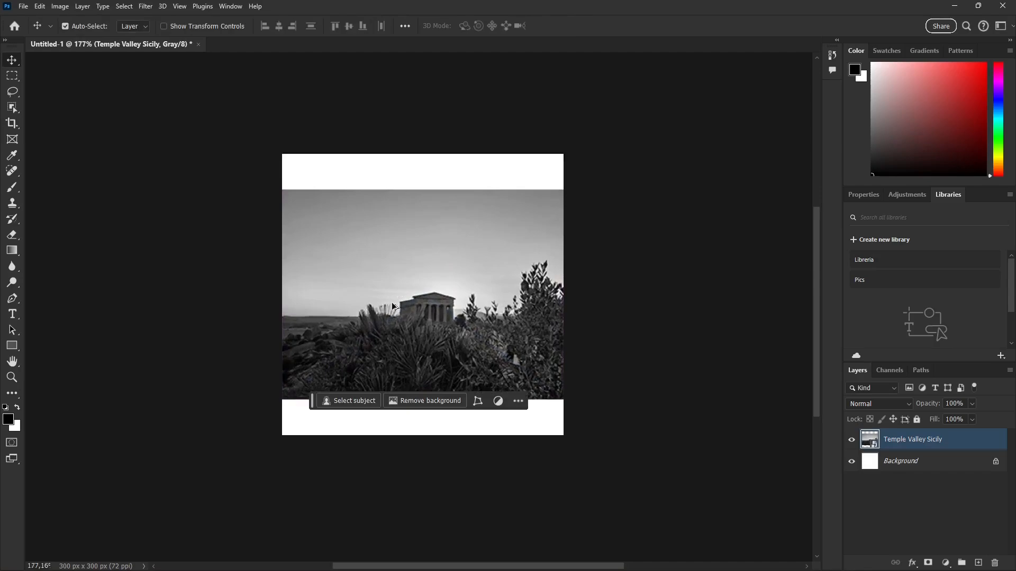
scroll(437, 353, up, 3)
scroll(437, 352, down, 3)
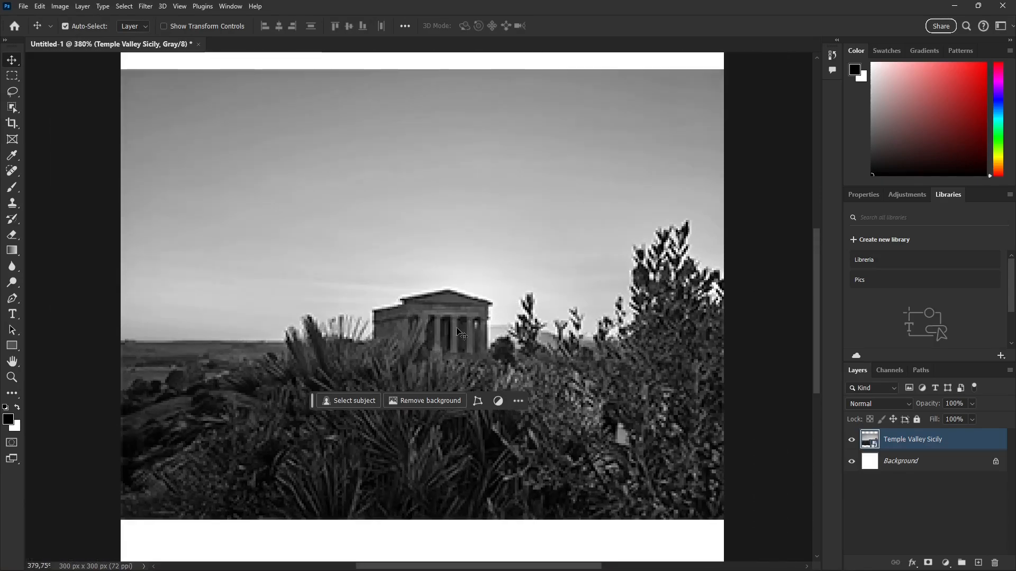
scroll(459, 332, up, 2)
scroll(458, 302, up, 3)
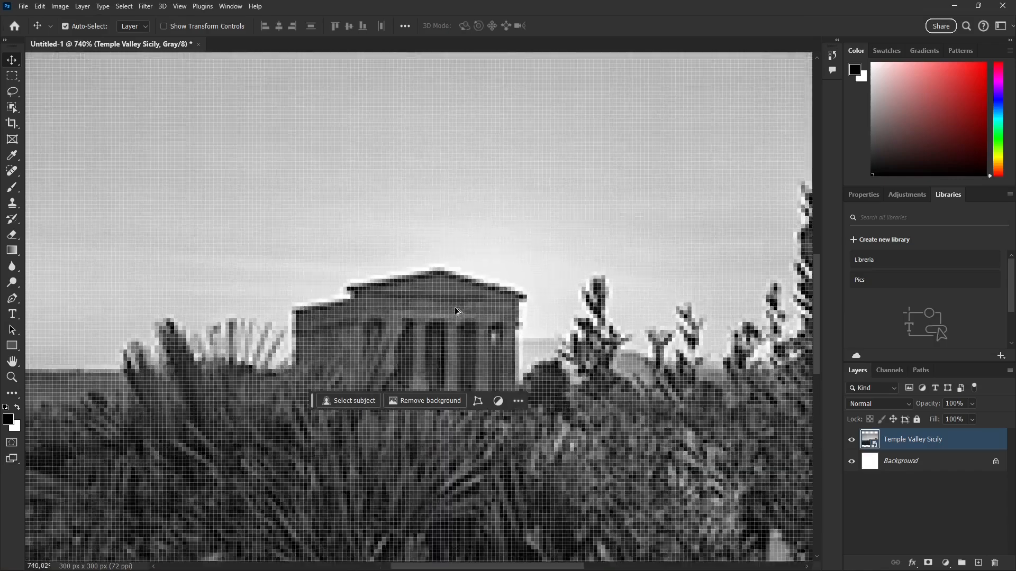
scroll(520, 355, down, 2)
scroll(489, 363, down, 3)
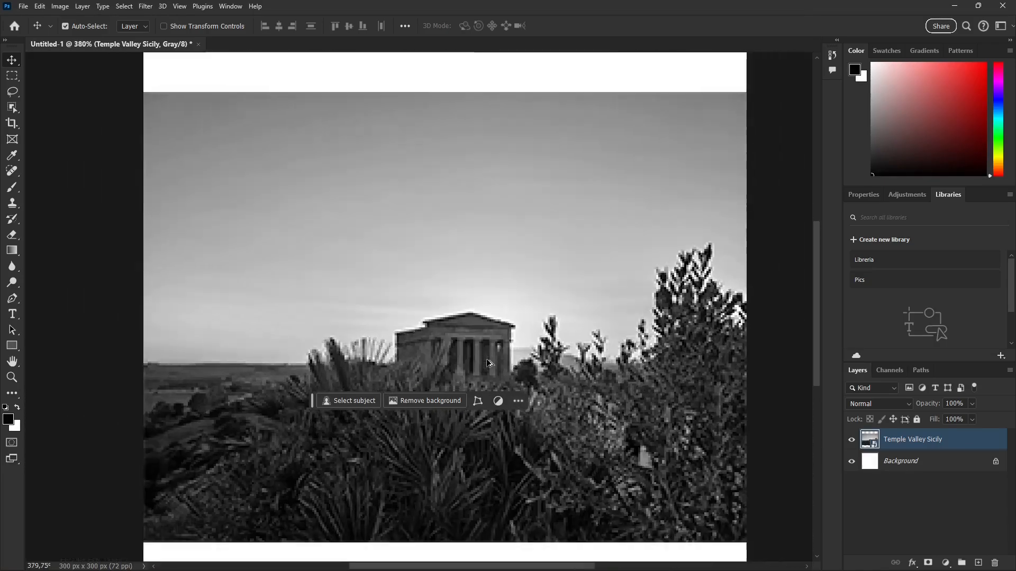
scroll(593, 473, up, 1)
scroll(592, 473, down, 1)
scroll(592, 473, up, 2)
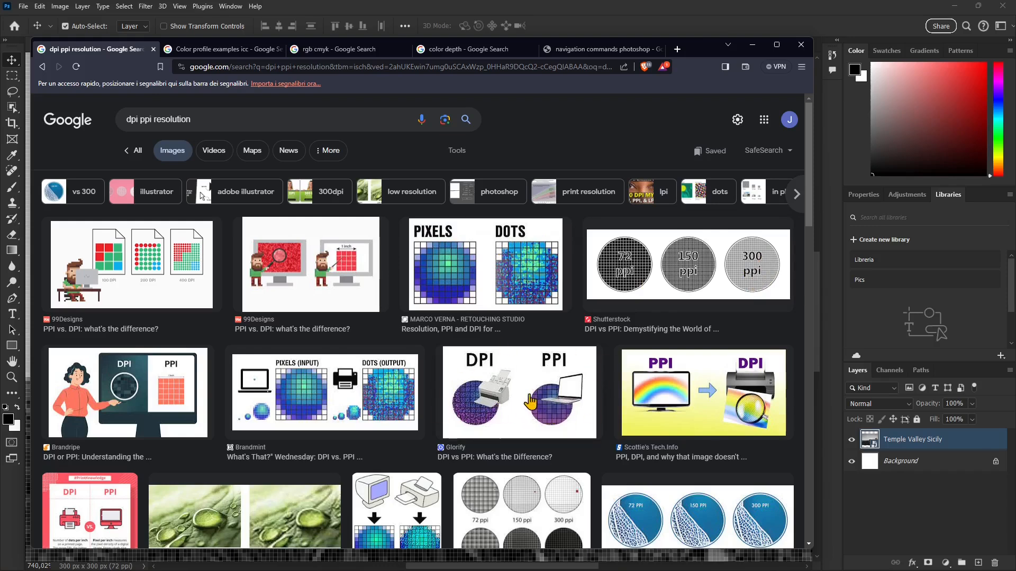
In the web browser, bring up the image results for the "Color profile examples icc" search and look through them.
click(205, 51)
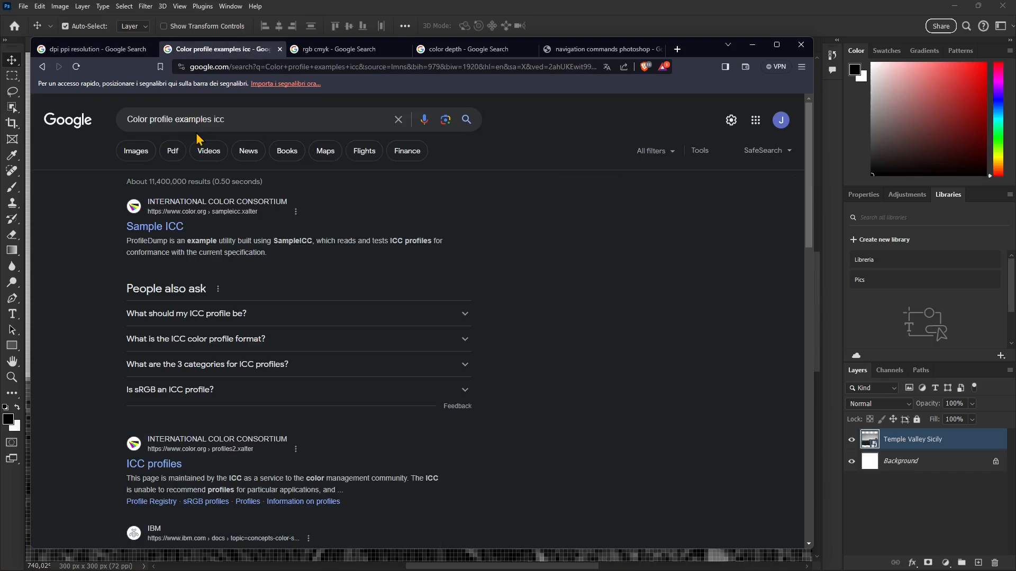
drag(216, 124, 212, 124)
click(74, 176)
click(132, 157)
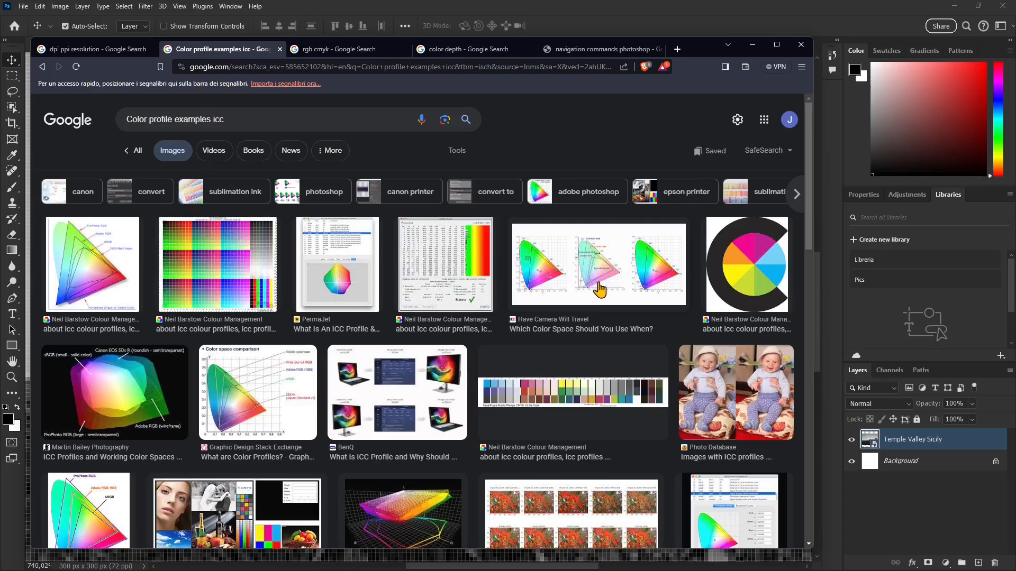
scroll(666, 310, down, 1)
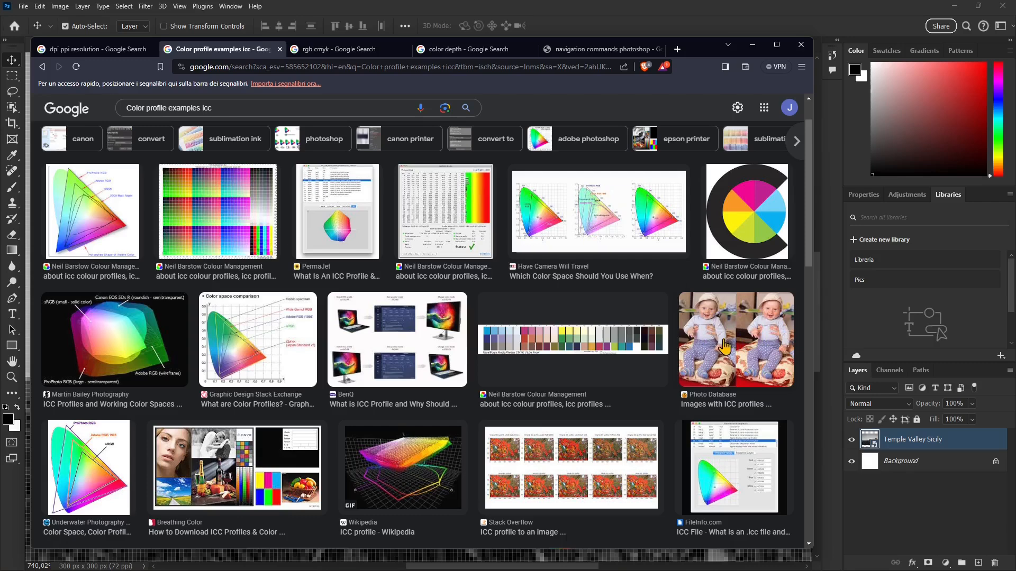
Review the image results of the "rgb cmyk" search and of the "color depth" search.
click(323, 49)
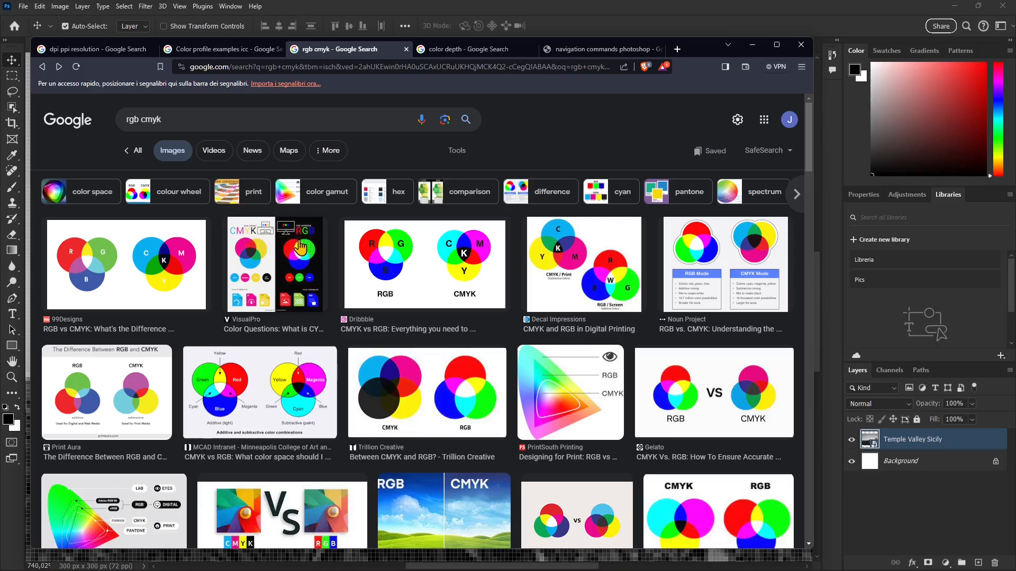
click(460, 52)
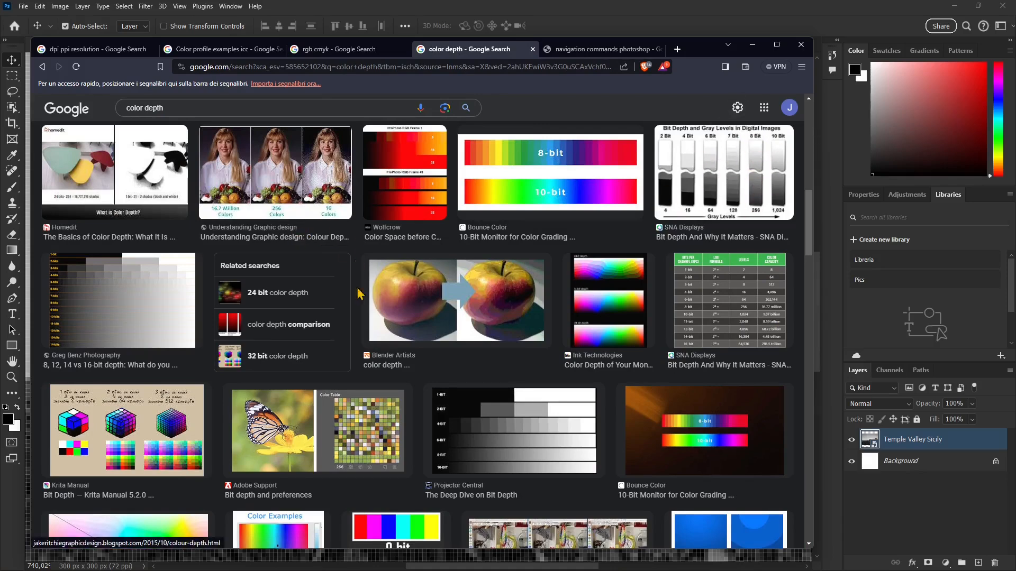
scroll(334, 388, down, 3)
scroll(265, 312, up, 7)
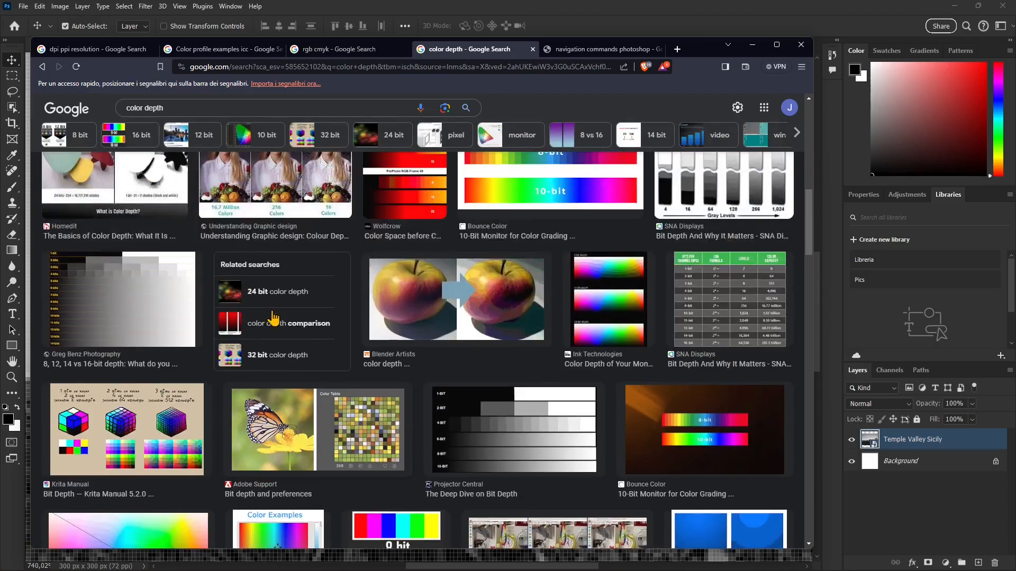
scroll(319, 299, up, 6)
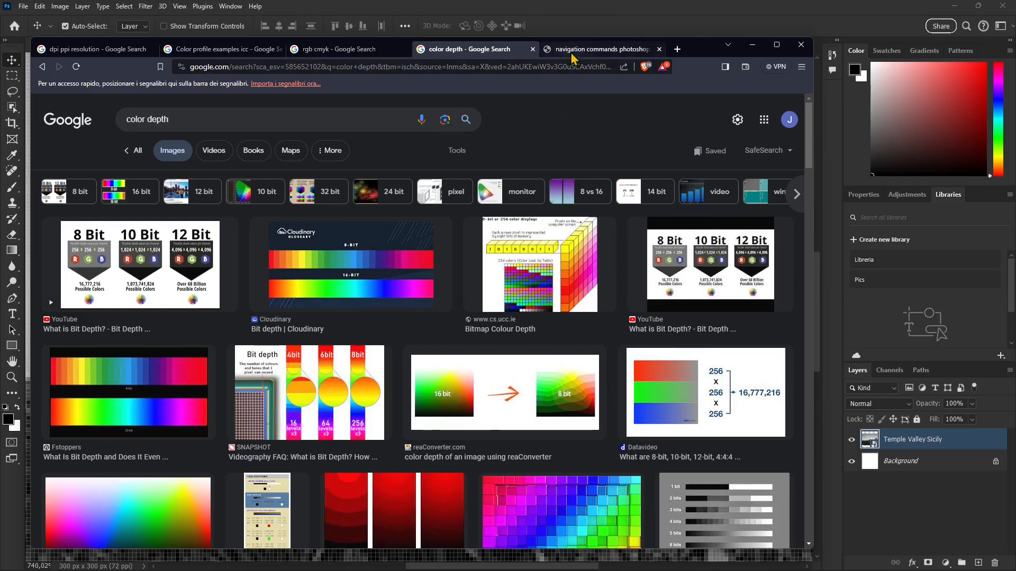
click(174, 120)
key(ctrl+a)
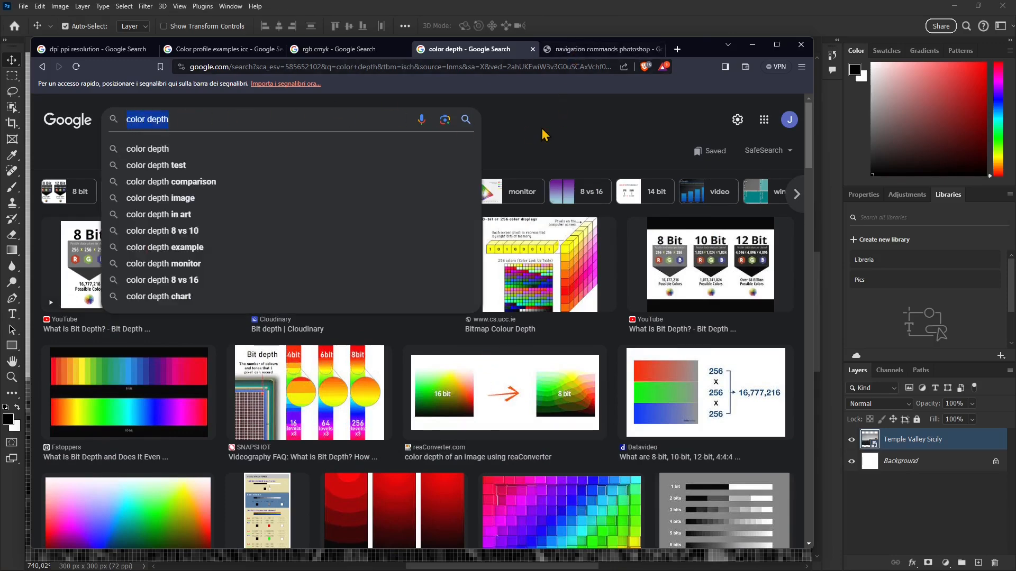
click(526, 133)
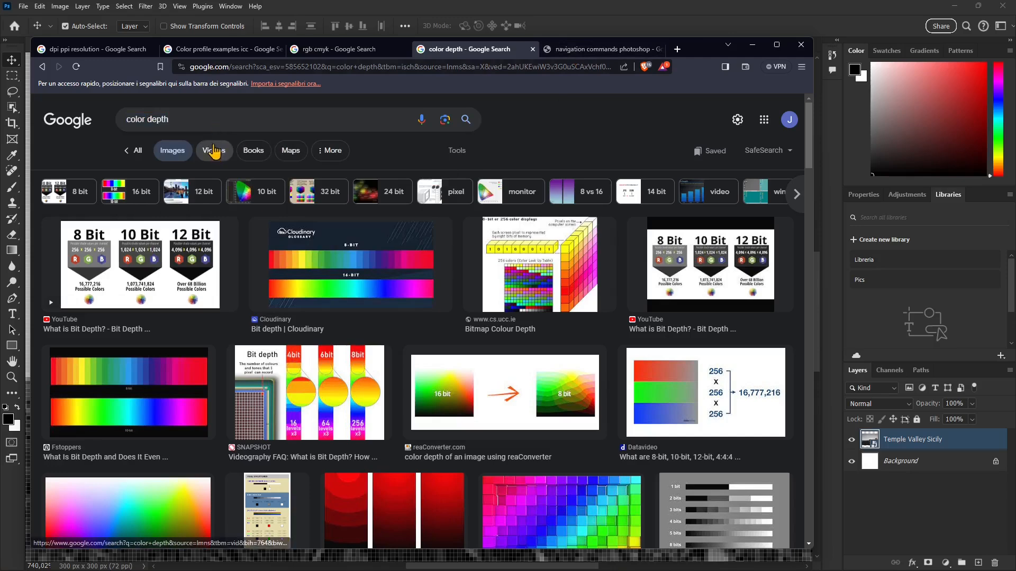
View the "navigation commands photoshop" search results and close the browser to return to Photoshop.
click(613, 53)
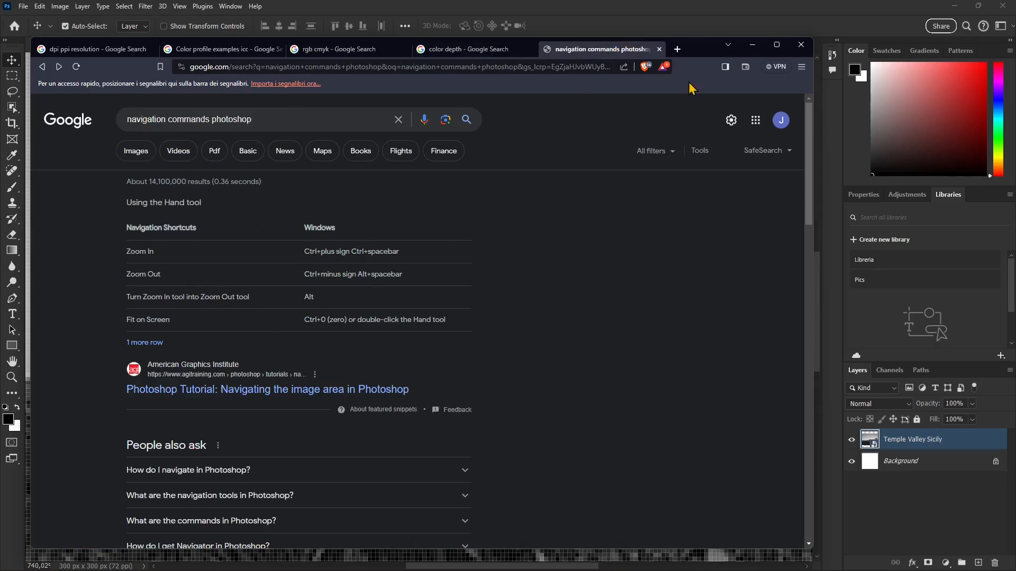
click(801, 45)
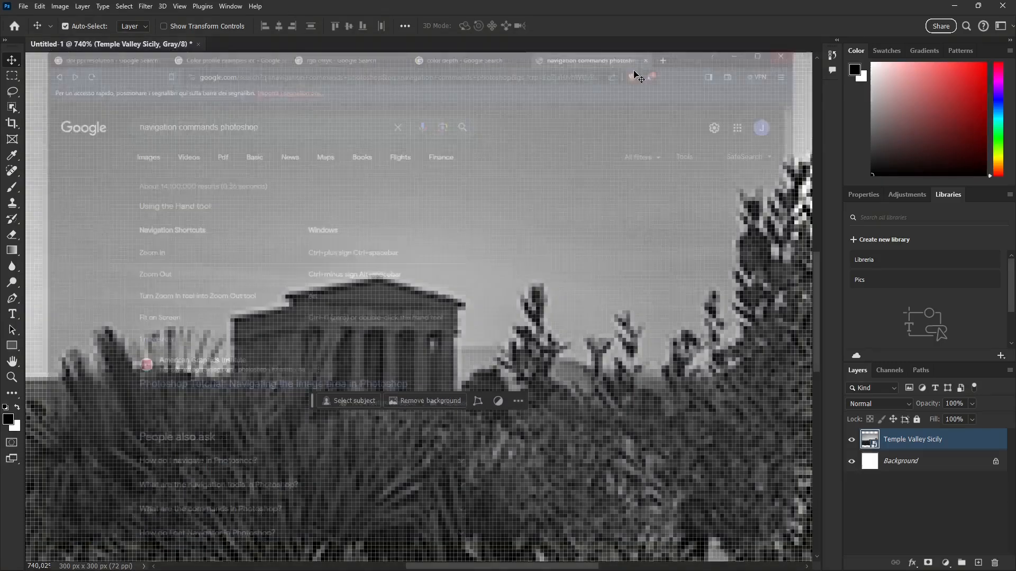